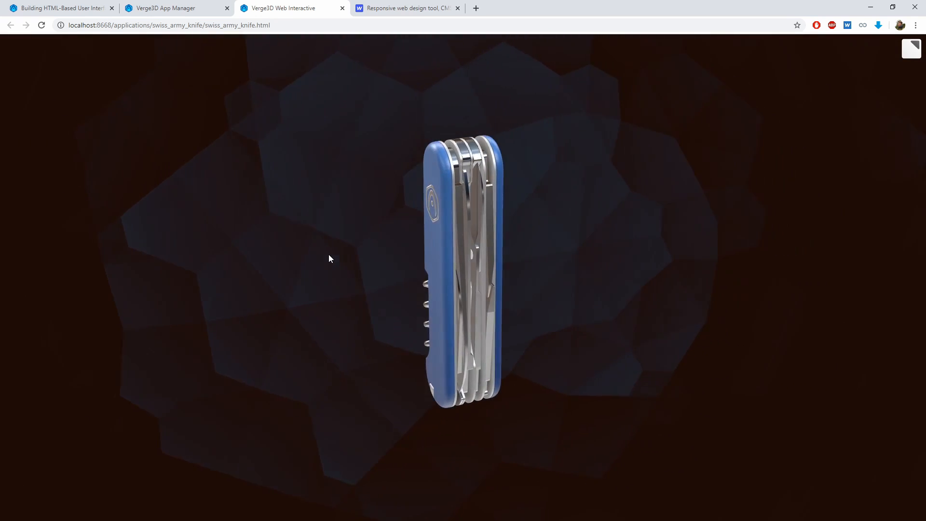
# Switch to the Webflow website and look through its homepage down to the footer links
pyautogui.click(382, 8)
pyautogui.click(105, 267)
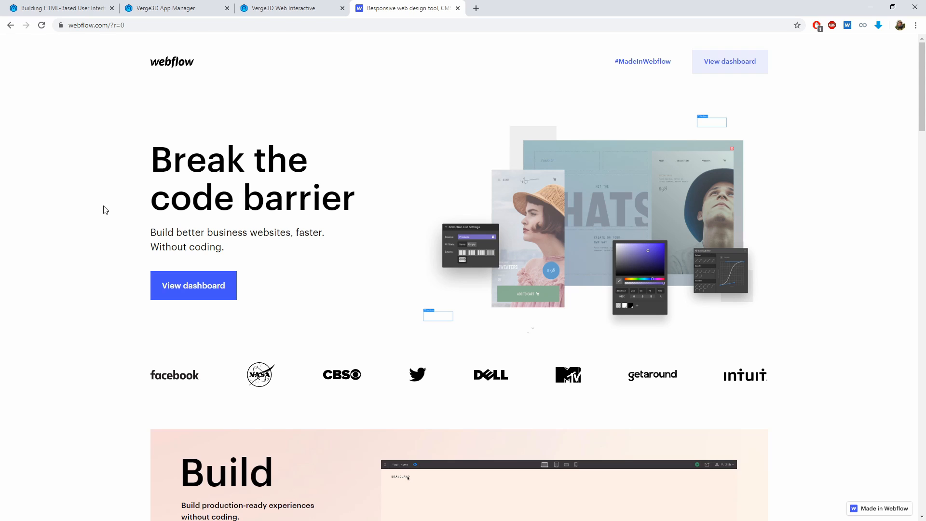
pyautogui.scroll(-20, 105, 209)
pyautogui.scroll(-18, 106, 213)
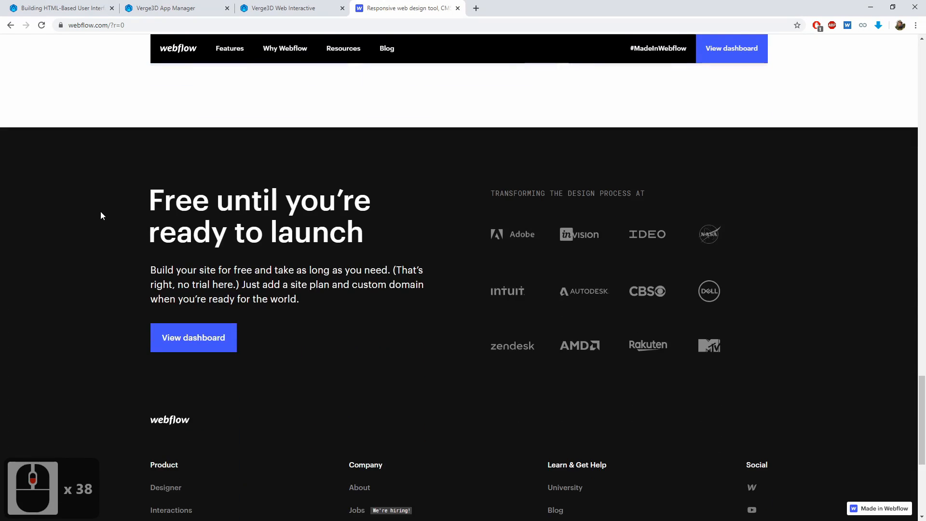
pyautogui.scroll(-4, 100, 212)
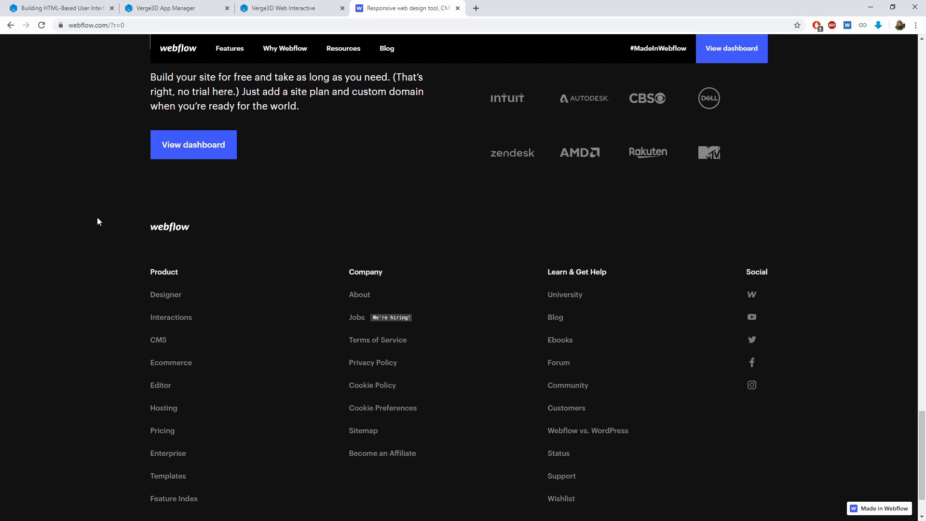
# Open Webflow's YouTube channel separately, look over its course playlists, and close it to return to the Webflow homepage
pyautogui.rightClick(753, 317)
pyautogui.click(755, 325)
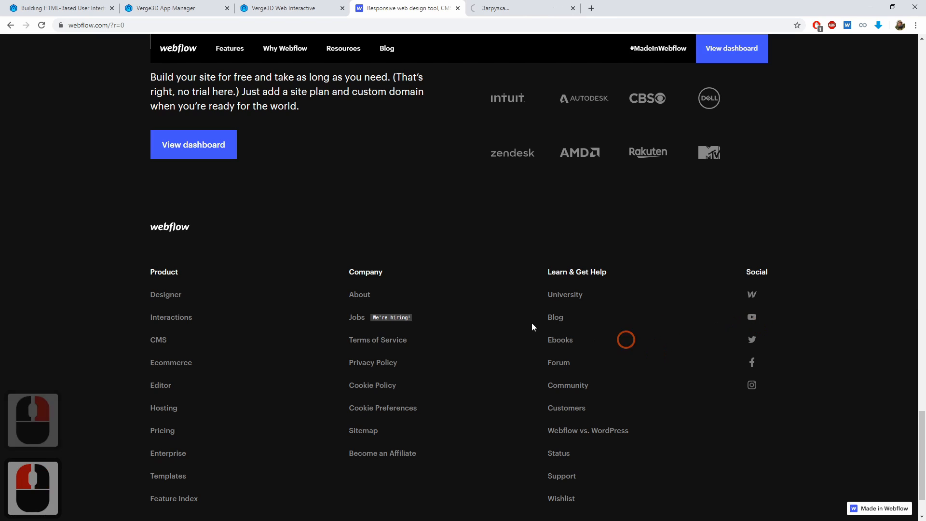
pyautogui.click(533, 3)
pyautogui.scroll(-6, 169, 265)
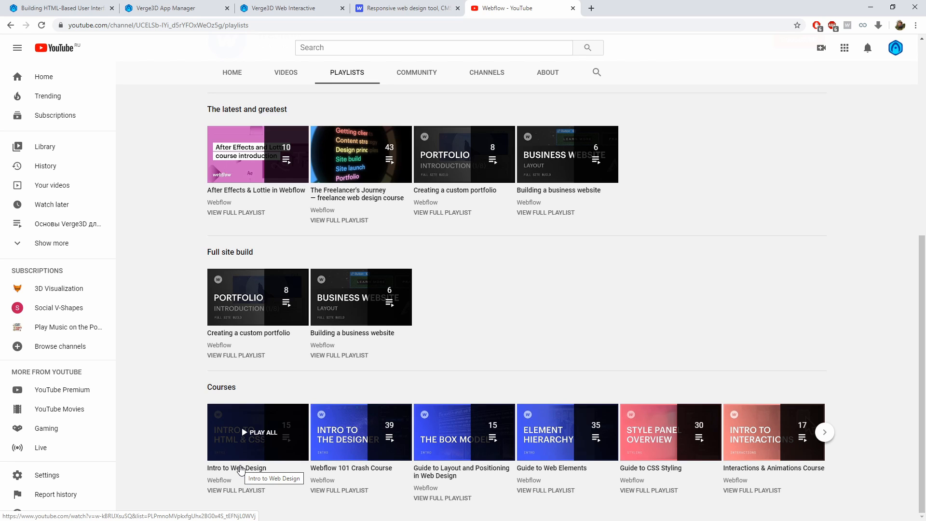
pyautogui.click(573, 8)
pyautogui.scroll(7, 391, 323)
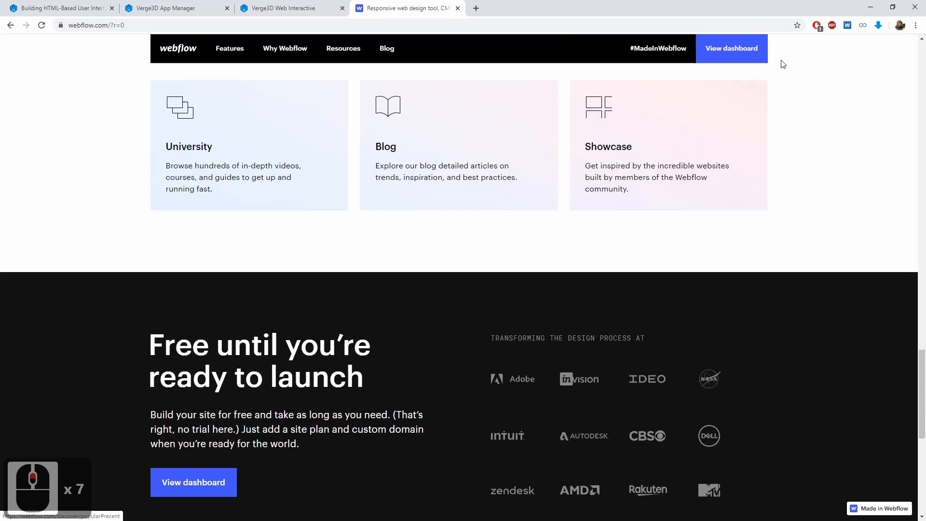
# Open the Tutorials folder in the Webflow dashboard and start a new project there from the Blank Site preset
pyautogui.click(743, 56)
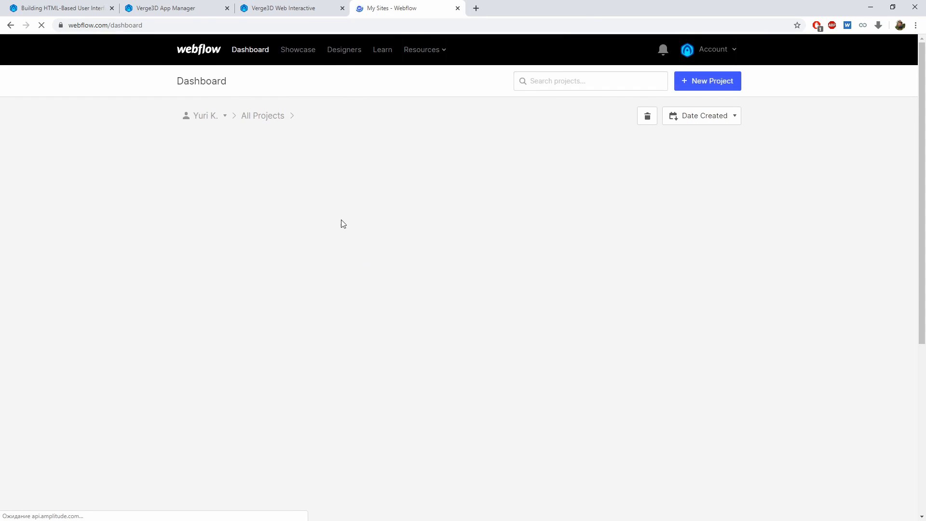
pyautogui.click(270, 197)
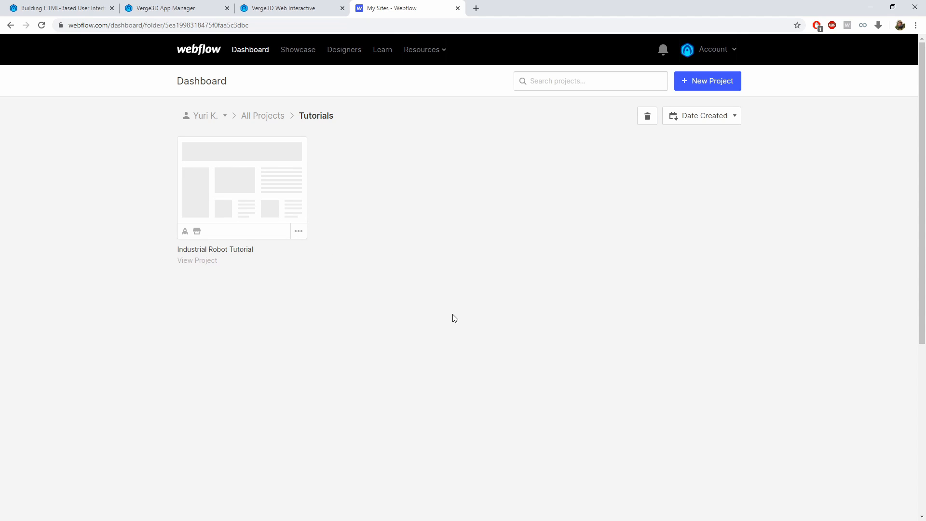
pyautogui.click(703, 86)
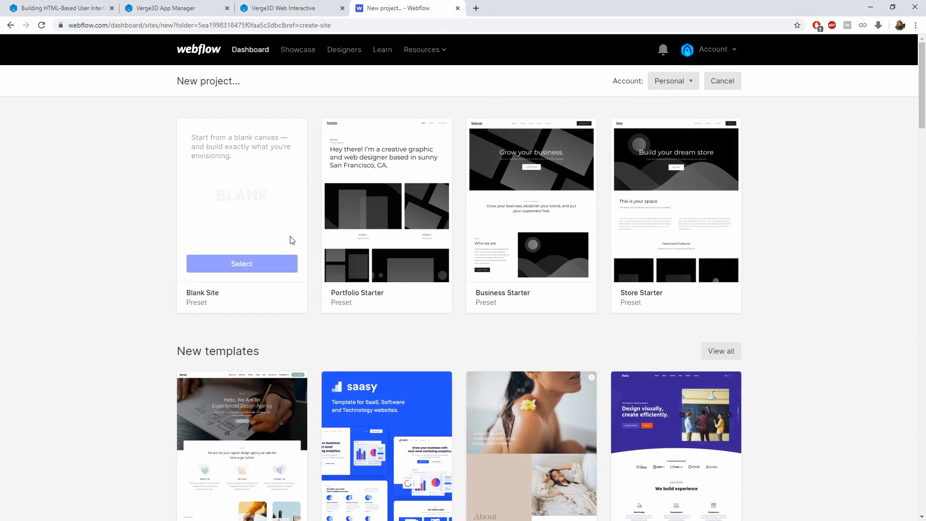
pyautogui.click(242, 265)
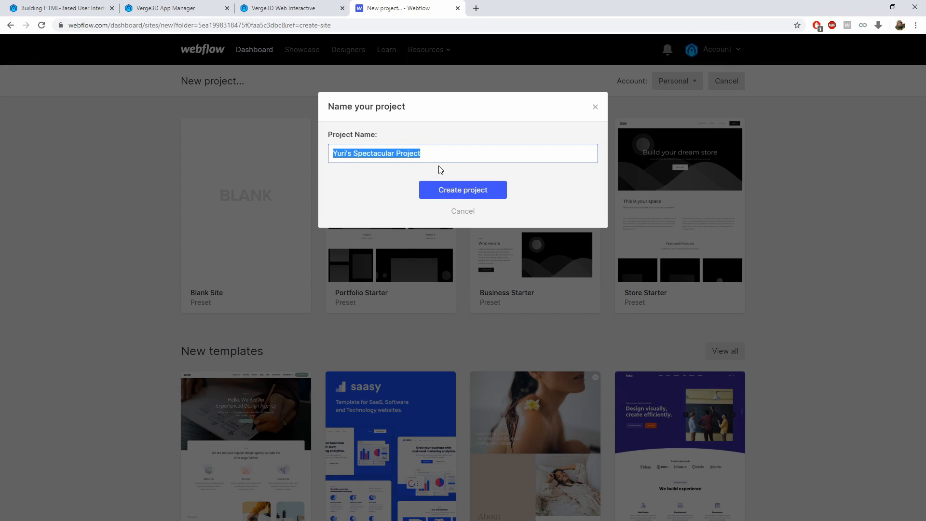
# Name the new project "Swsiss Army Knife Tutorial" and create it
pyautogui.press('BackSpace')
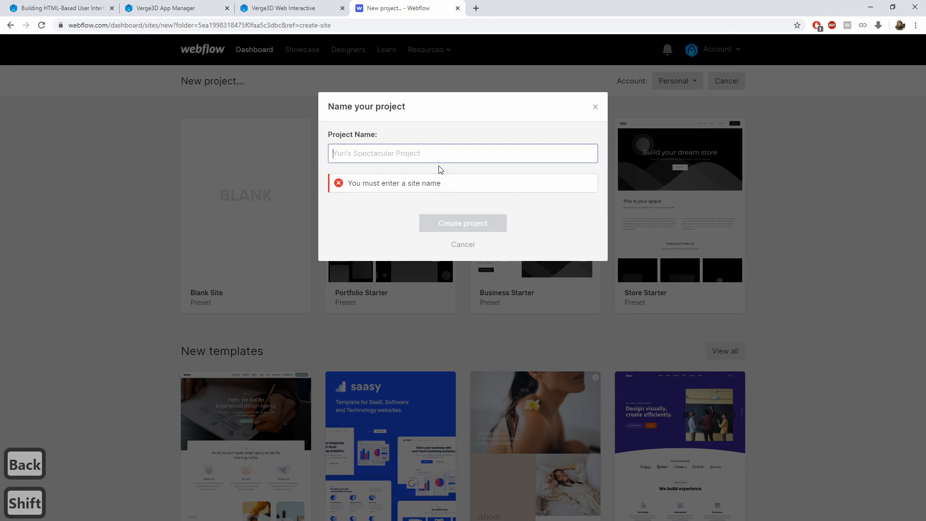
pyautogui.write('Swsiss ')
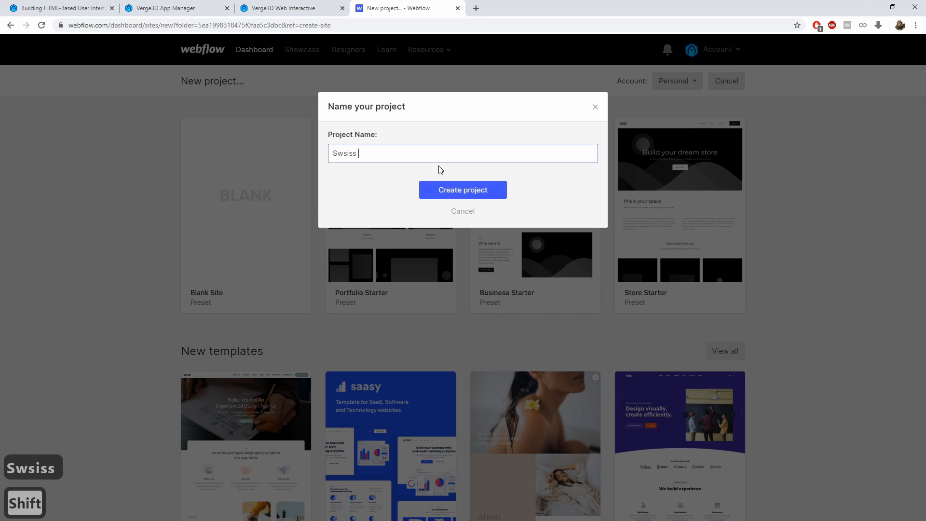
pyautogui.write('Army ')
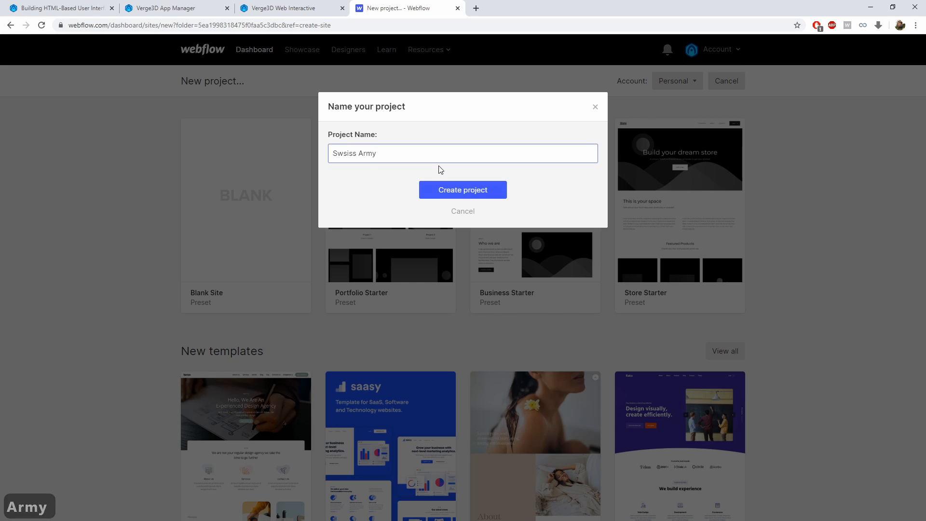
pyautogui.write('Knife Tutora')
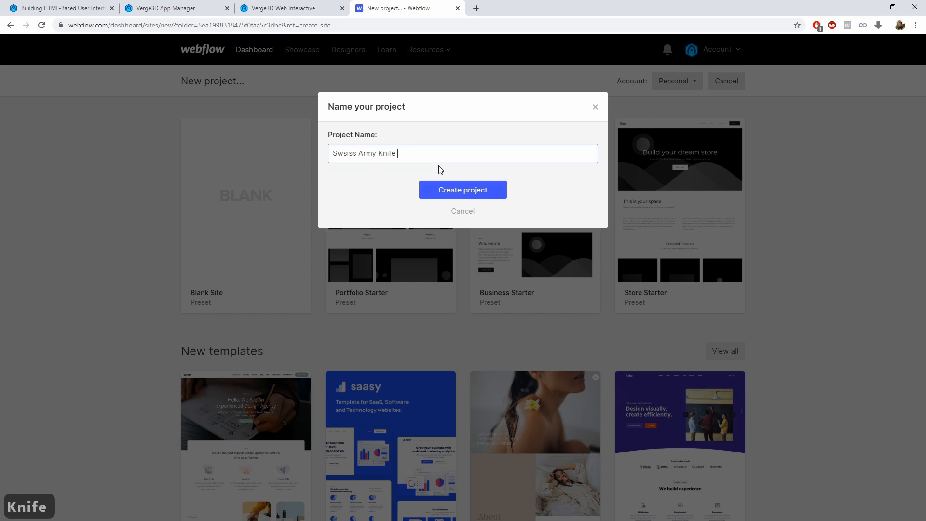
pyautogui.press('BackSpace')
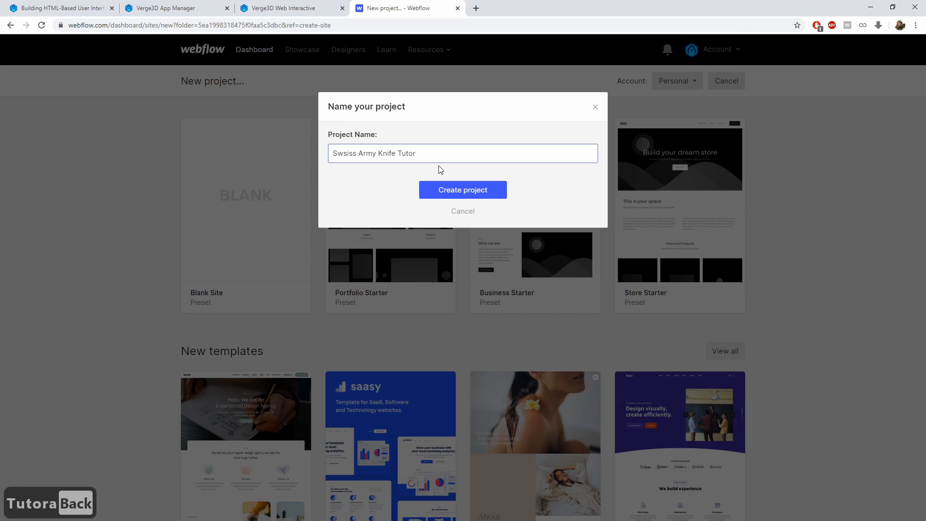
pyautogui.write('ial')
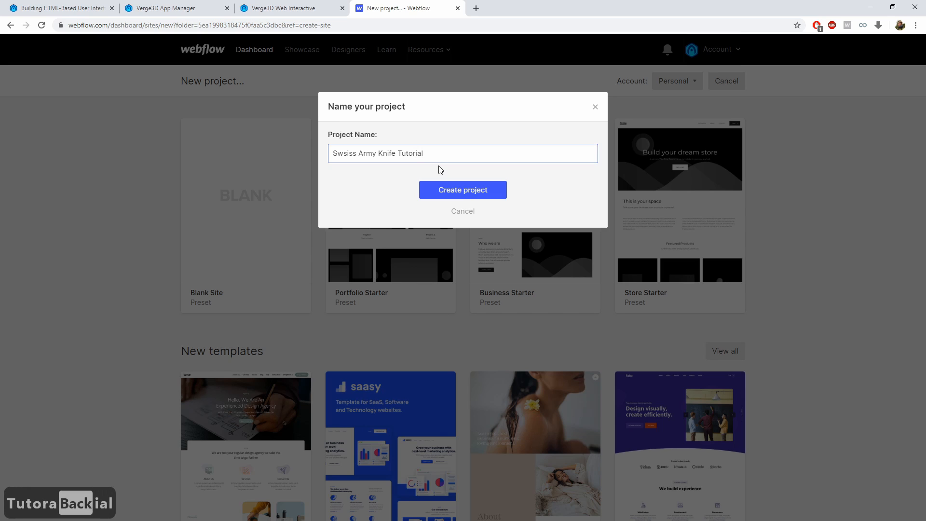
pyautogui.click(466, 189)
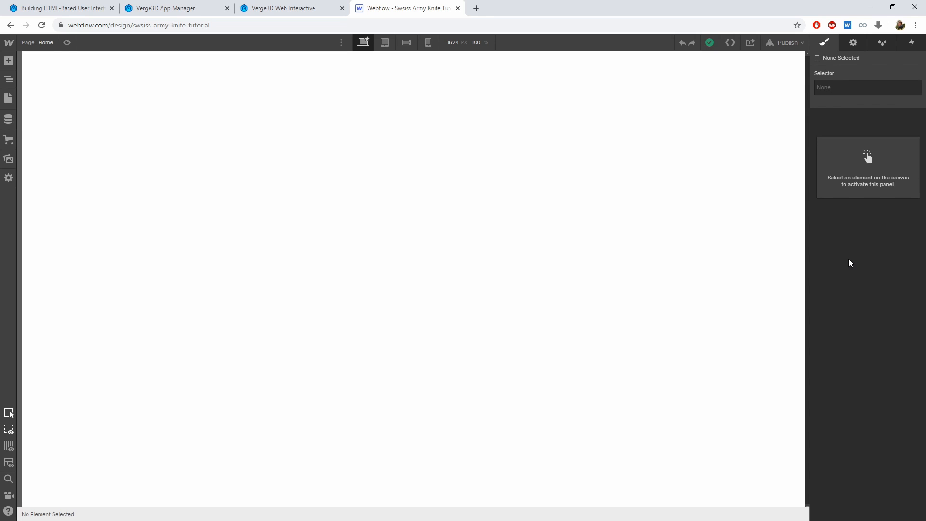
# Look over the designer's element settings, Style Manager and Interactions options, and return to the element styling options
pyautogui.click(854, 43)
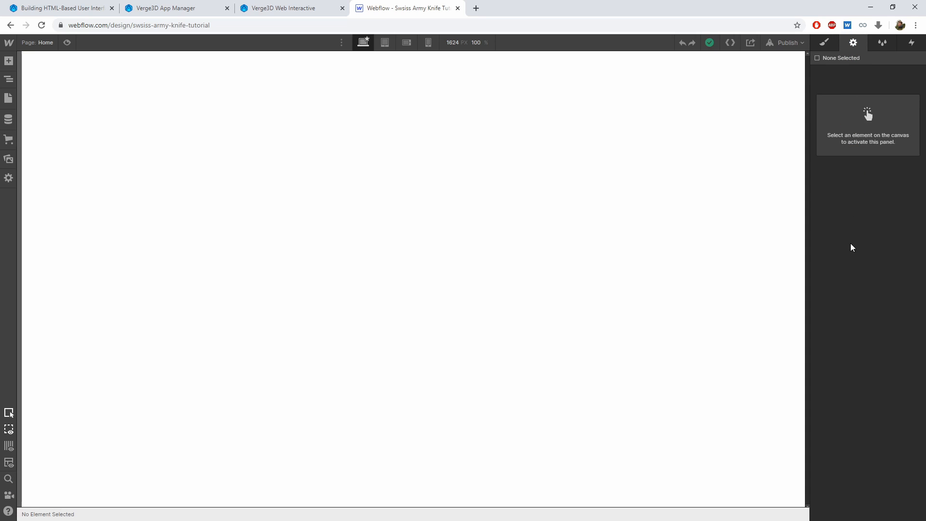
pyautogui.click(882, 43)
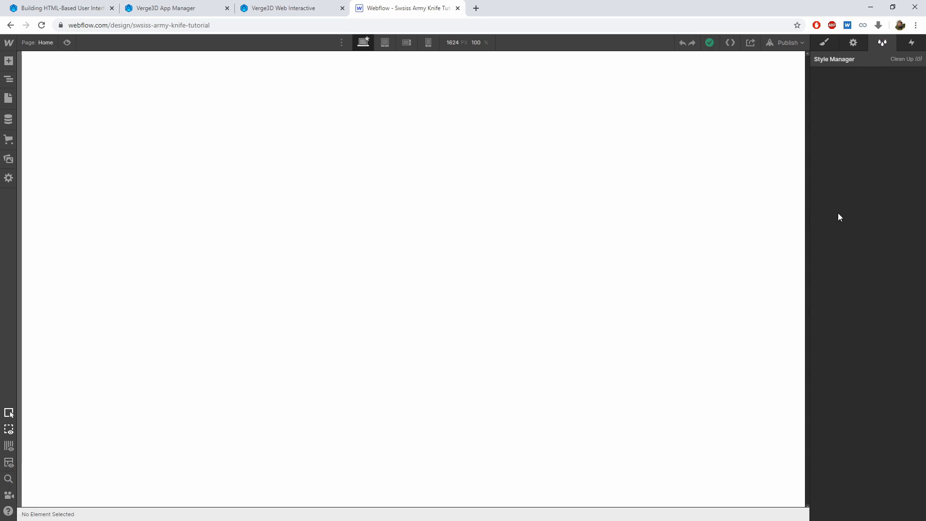
pyautogui.click(912, 43)
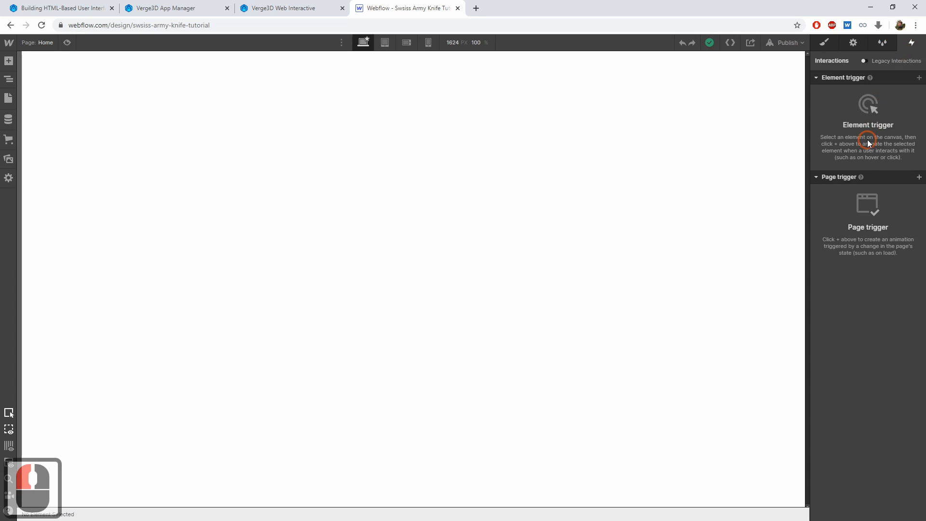
pyautogui.click(830, 41)
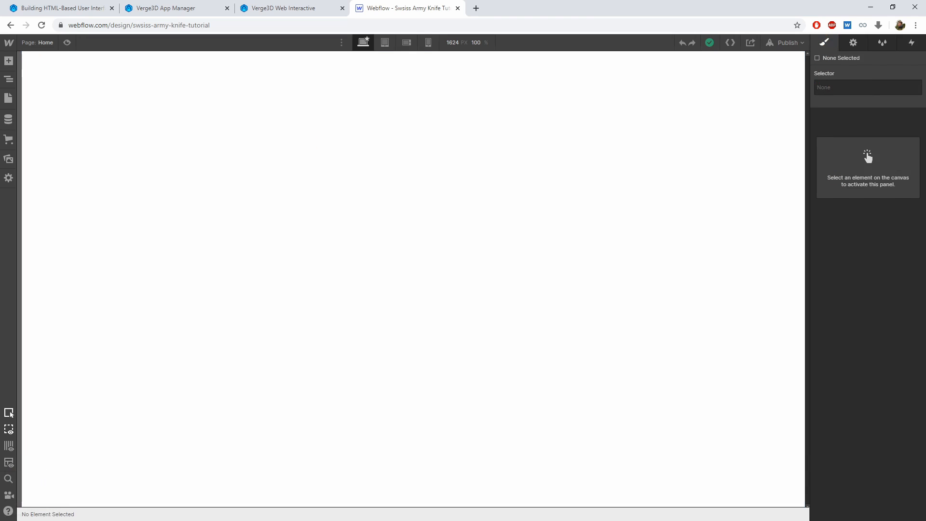
# Examine the available elements to add, the Navigator structure and the project's page list, and return to the empty canvas
pyautogui.click(9, 61)
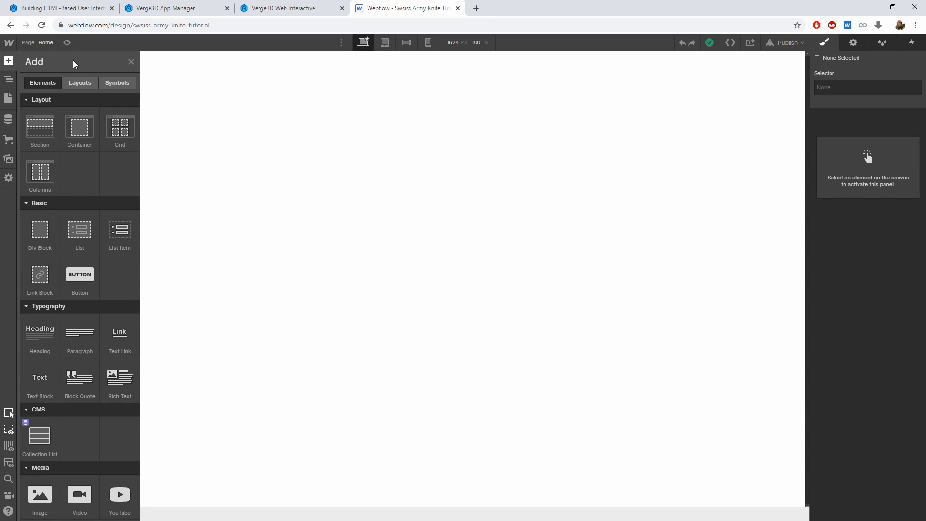
pyautogui.scroll(-8, 81, 302)
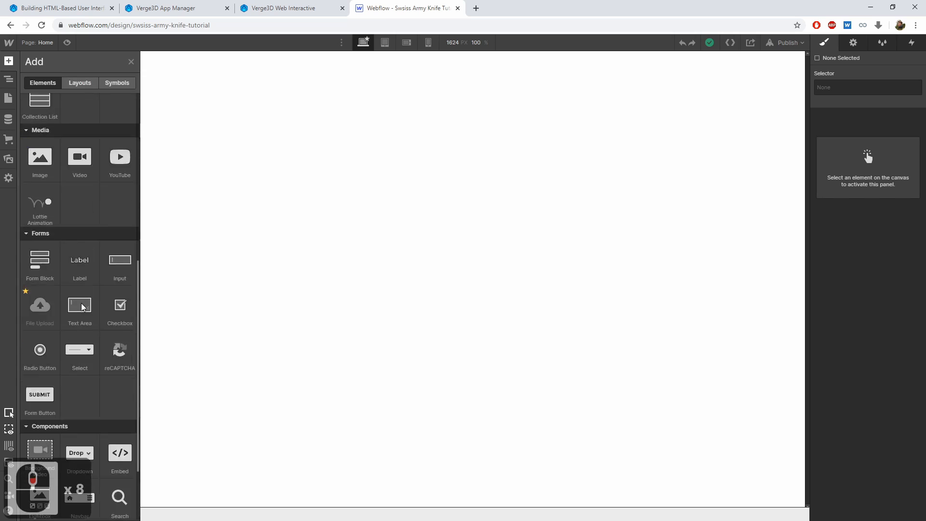
pyautogui.scroll(11, 81, 303)
pyautogui.click(9, 80)
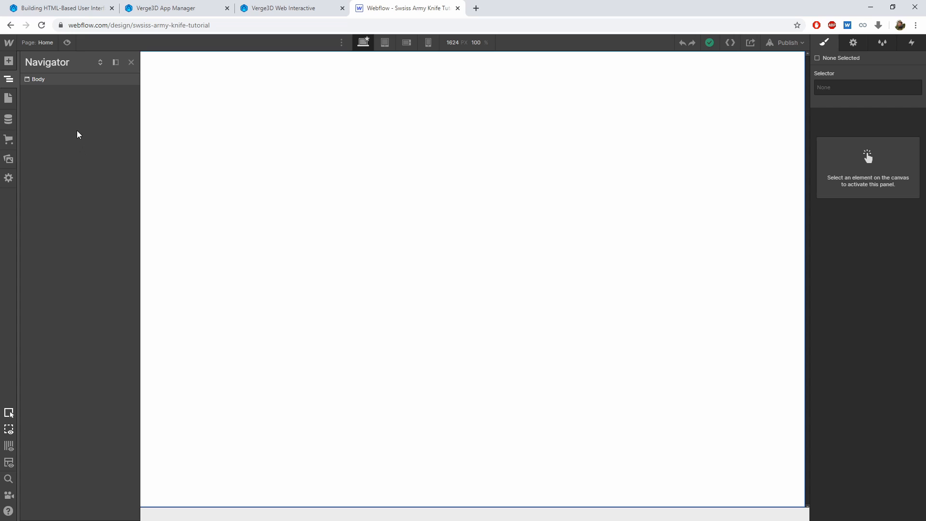
pyautogui.click(9, 98)
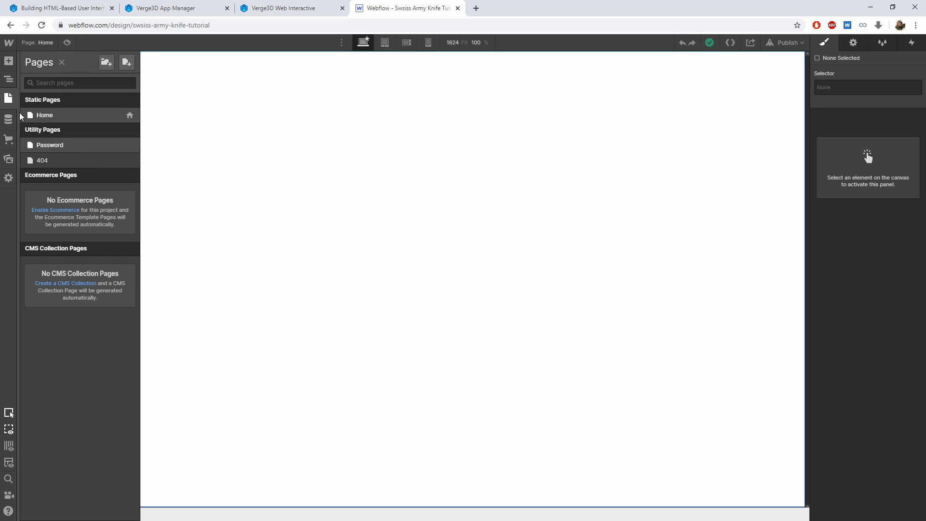
pyautogui.click(389, 60)
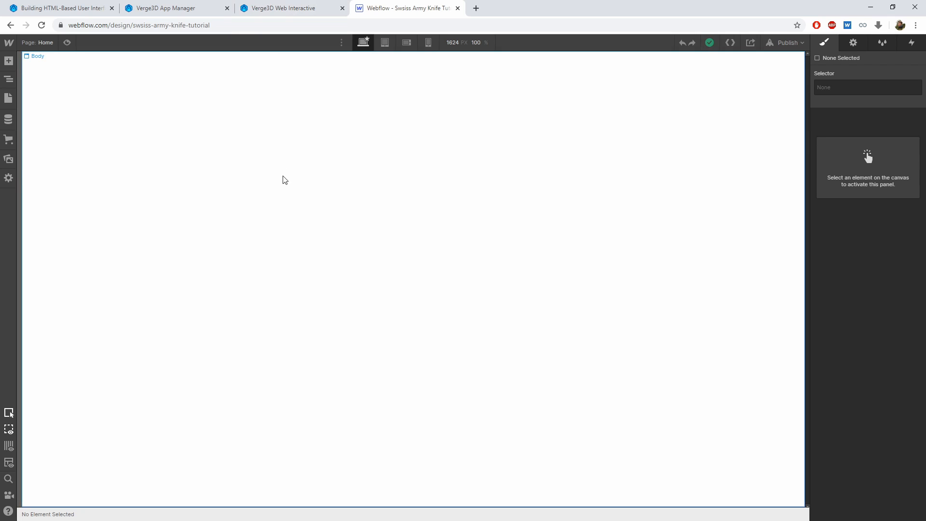
# Switch to the Verge3D App Manager and upload the Swiss Army Knife app to Verge3D Network
pyautogui.click(270, 6)
pyautogui.click(182, 5)
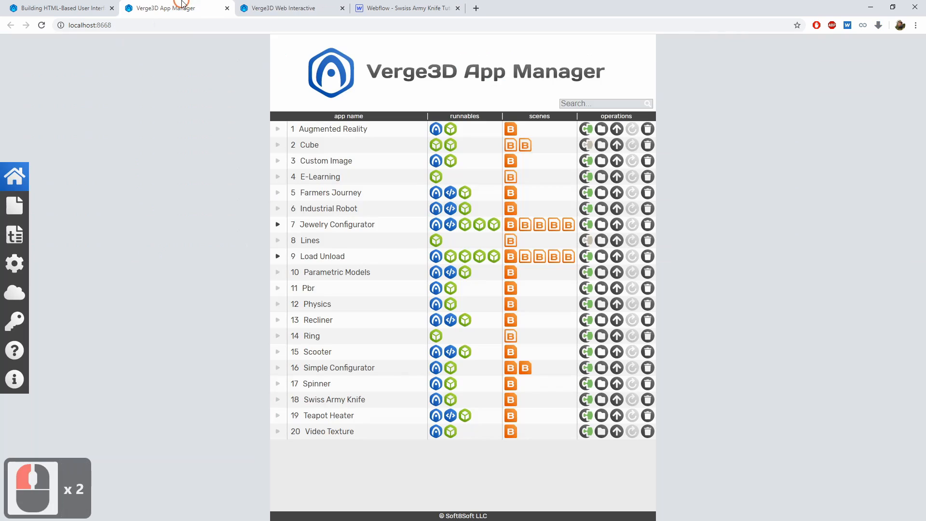
pyautogui.scroll(-1, 176, 313)
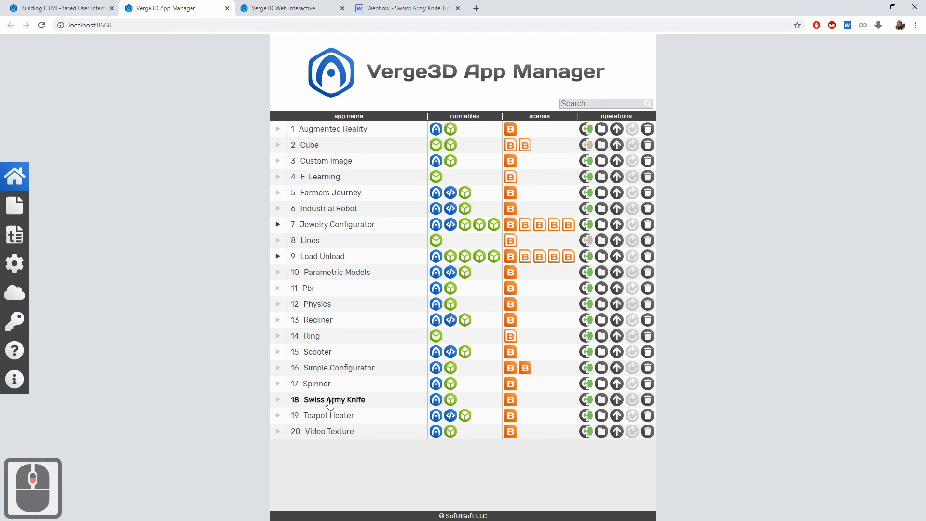
pyautogui.click(618, 400)
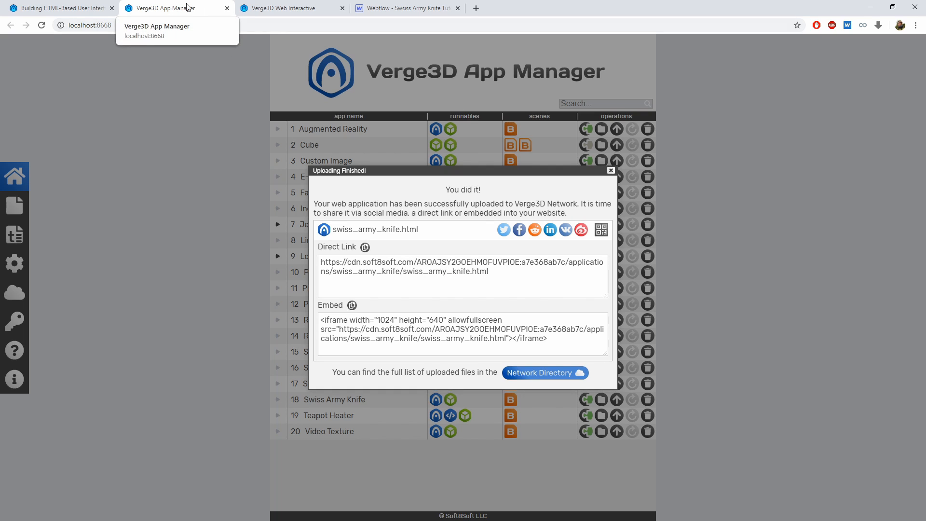
# Switch back to the Webflow project and add an Embed component to the page, with its custom code ready for editing
pyautogui.click(386, 6)
pyautogui.click(56, 212)
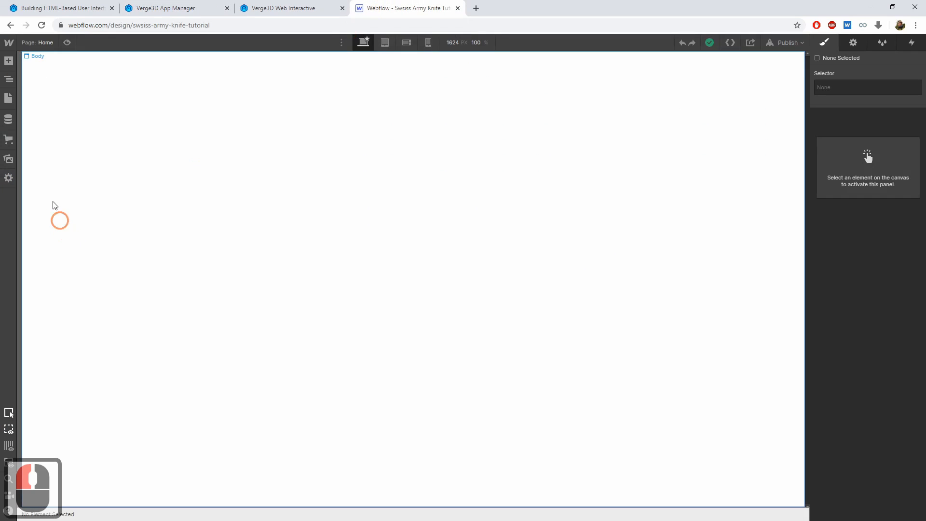
pyautogui.click(9, 62)
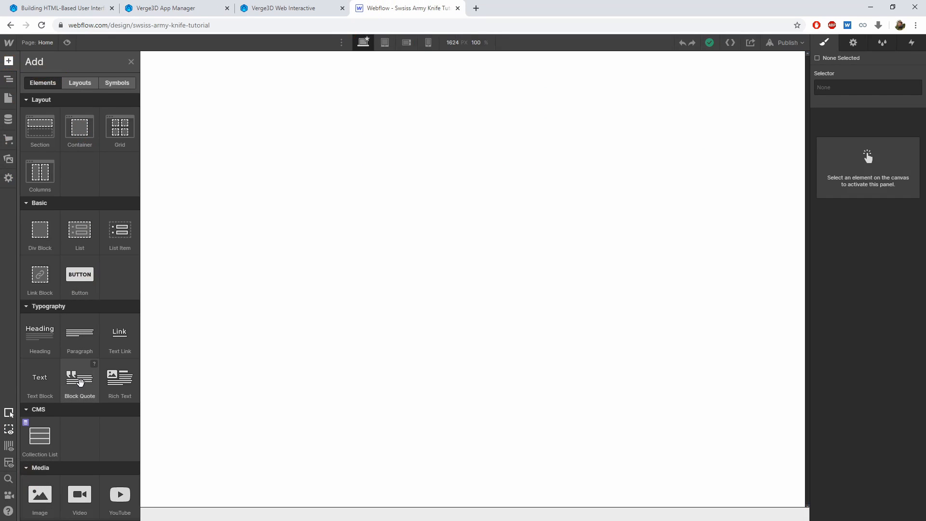
pyautogui.scroll(-11, 82, 386)
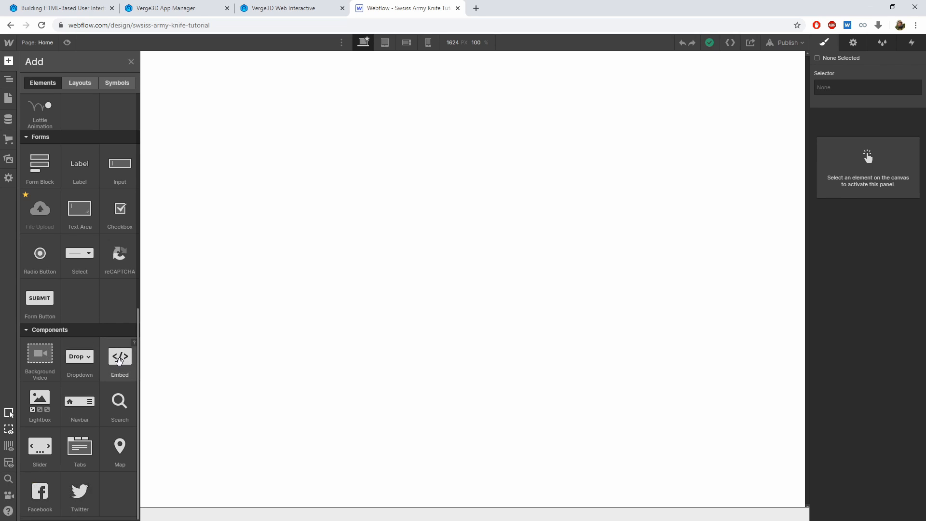
pyautogui.click(119, 359)
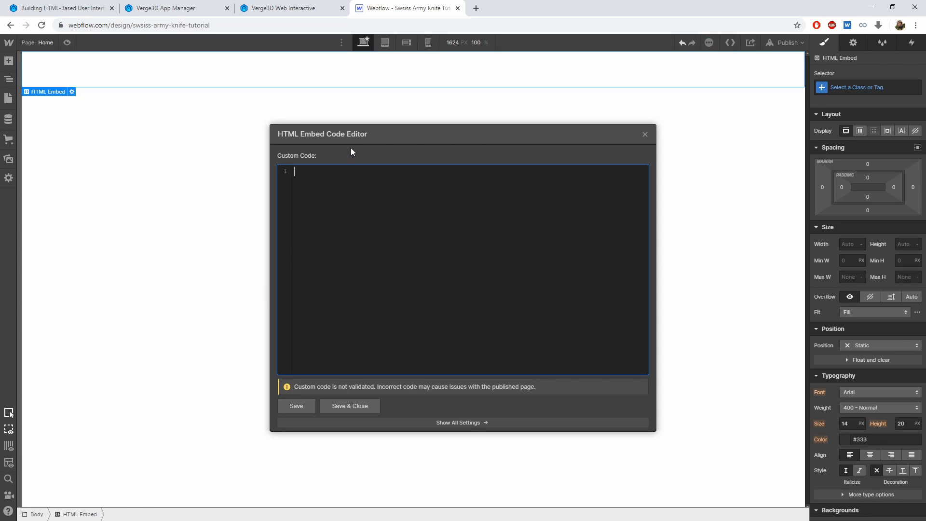
pyautogui.moveTo(358, 134); pyautogui.dragTo(347, 139)
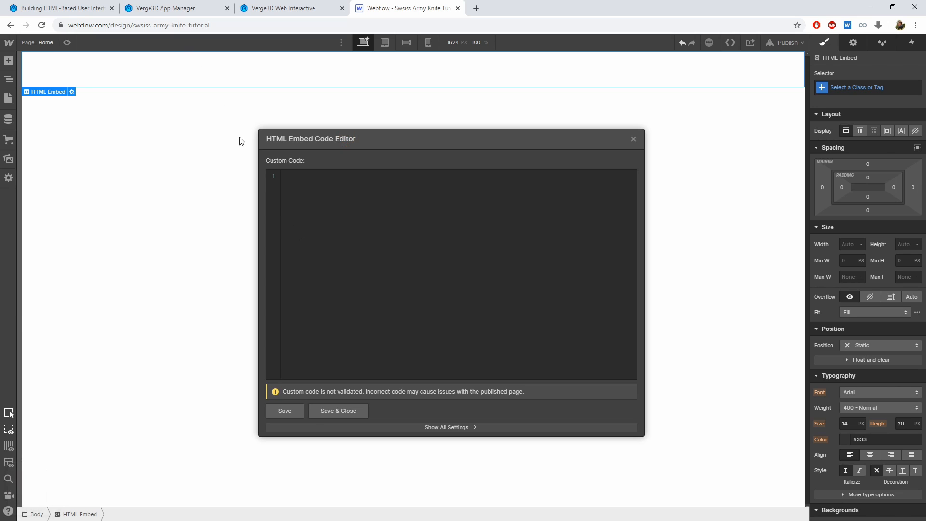
pyautogui.click(308, 176)
# Switch to the Verge3D User Manual, open the HTML-Based User Interfaces page and copy its iframe embed line for my_awesome_app.html
pyautogui.click(58, 8)
pyautogui.scroll(20, 68, 123)
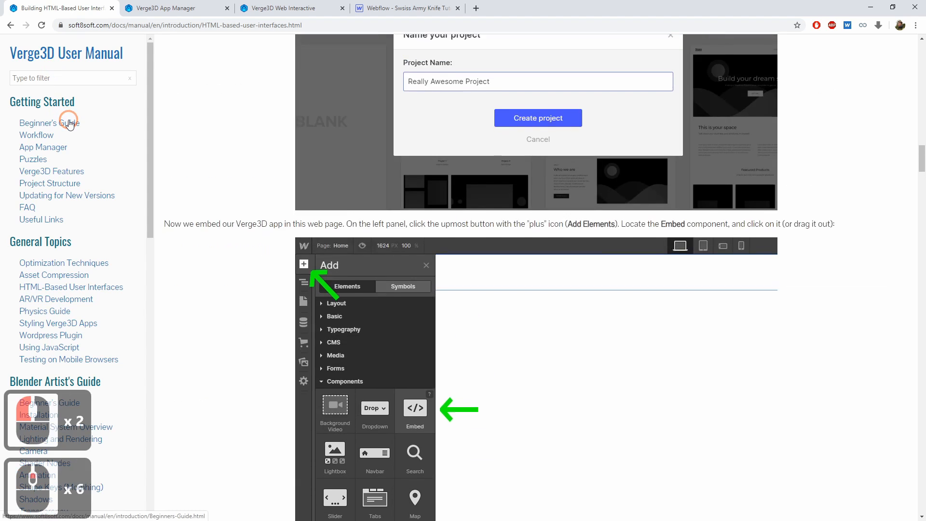
pyautogui.scroll(20, 71, 126)
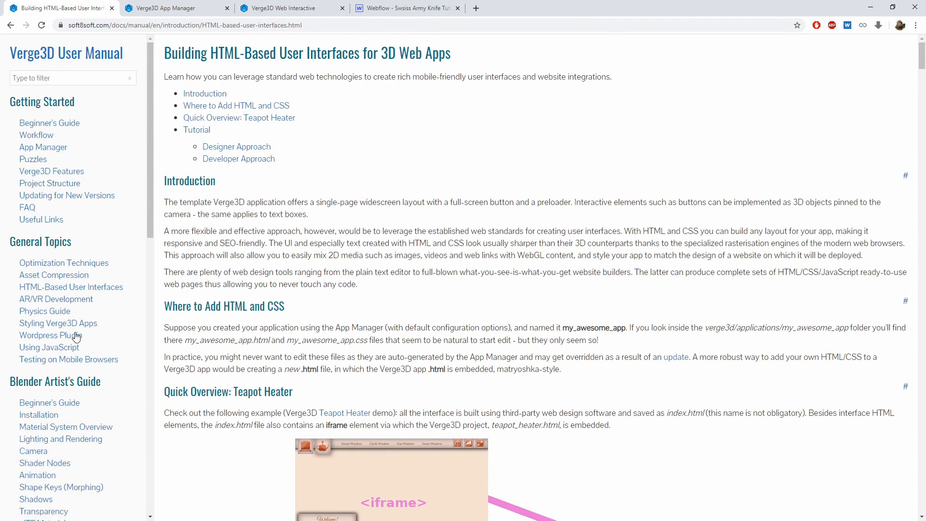
pyautogui.click(76, 291)
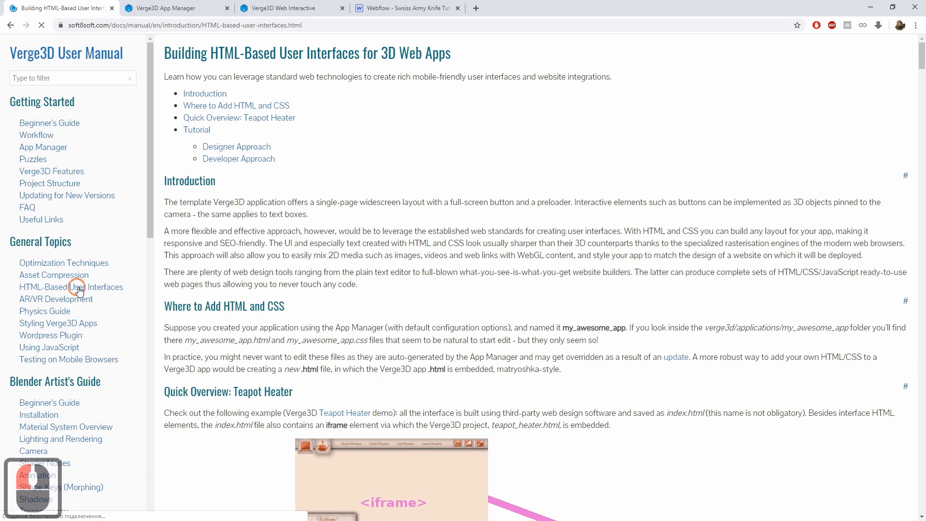
pyautogui.scroll(-20, 256, 302)
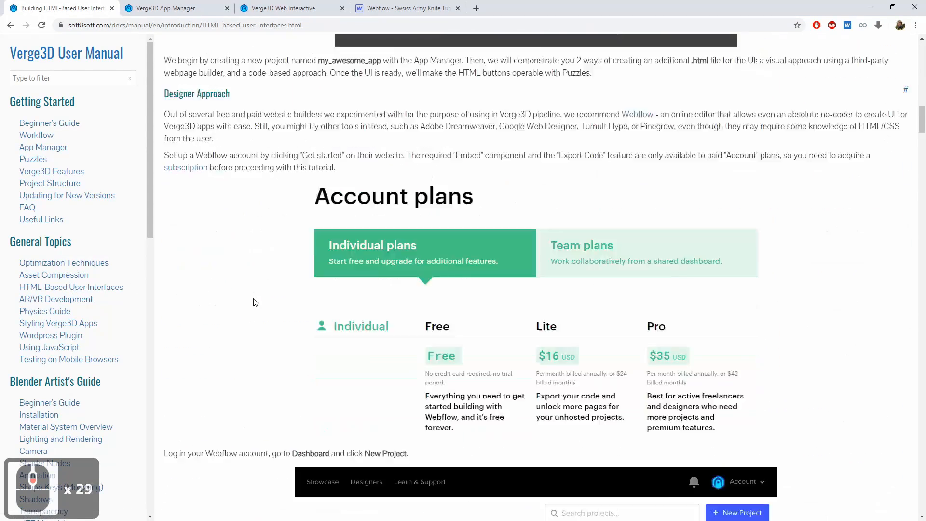
pyautogui.scroll(-9, 256, 303)
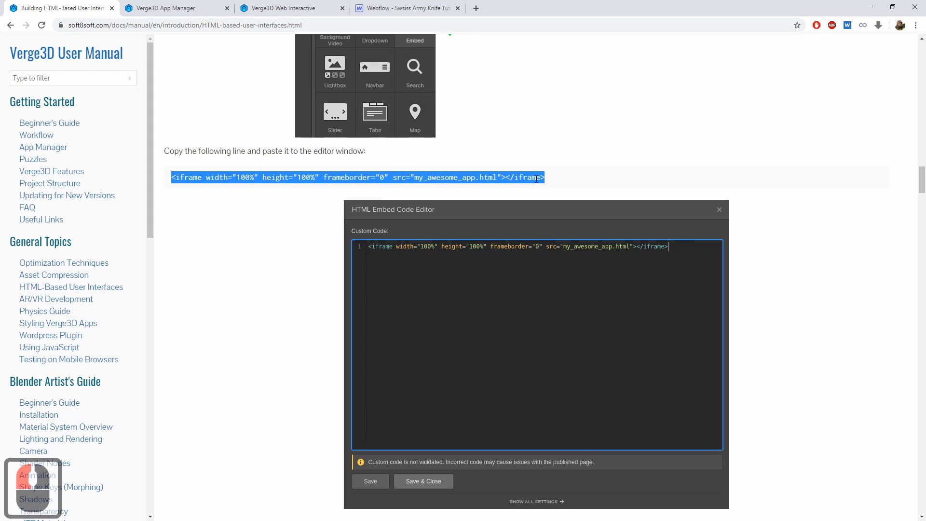
pyautogui.hotkey('ctrl', 'c')
# Return to the Webflow project and paste the copied iframe line into the HTML Embed's custom code
pyautogui.click(384, 5)
pyautogui.click(357, 196)
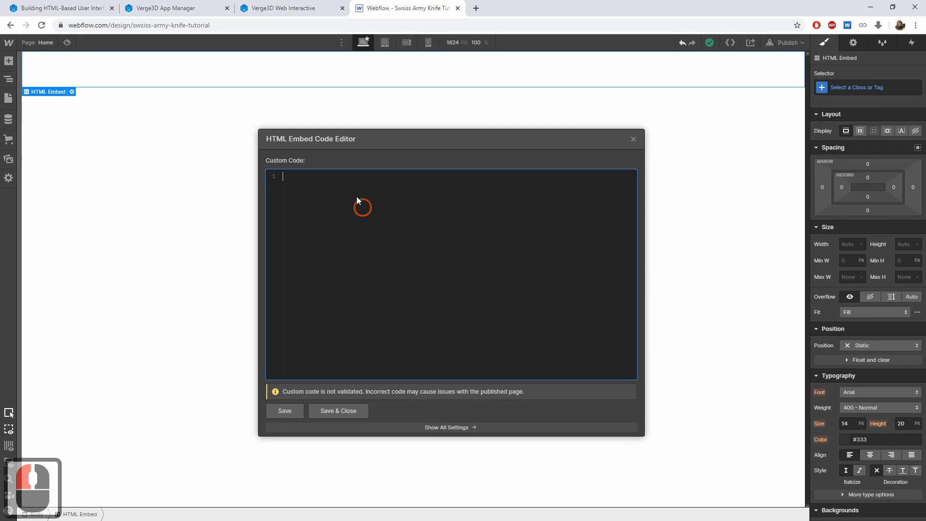
pyautogui.click(365, 225)
pyautogui.hotkey('ctrl', 'v')
# Replace my_awesome_app.html in the iframe source with the App Manager's direct link to swiss_army_knife.html, then save and close the embed code
pyautogui.click(461, 176)
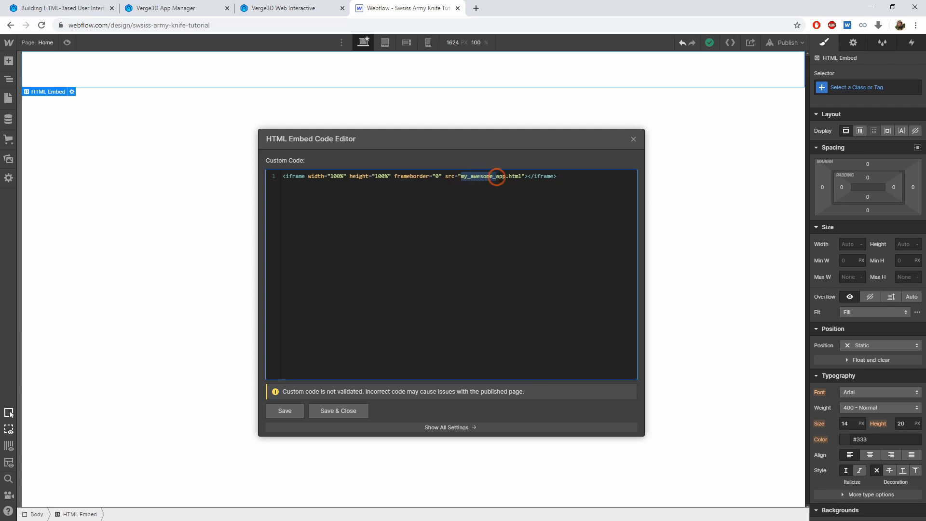
pyautogui.click(272, 6)
pyautogui.click(185, 6)
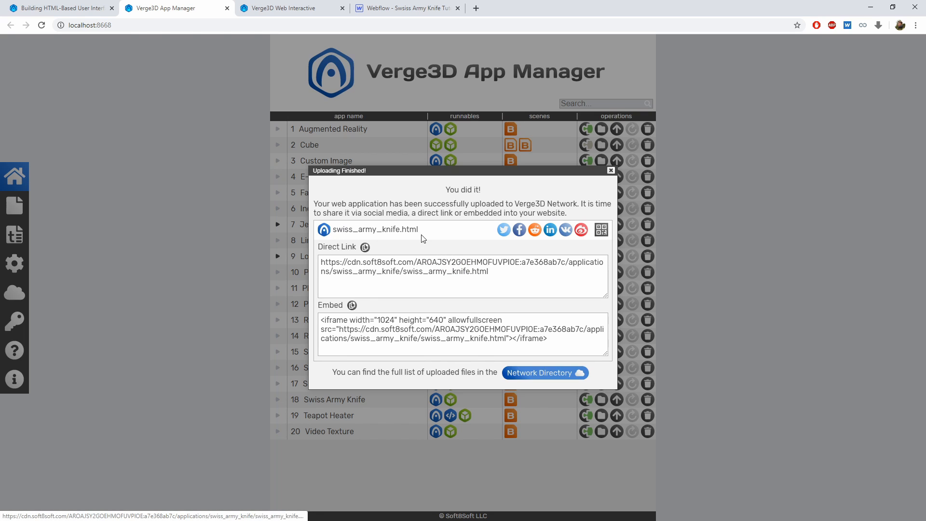
pyautogui.click(365, 247)
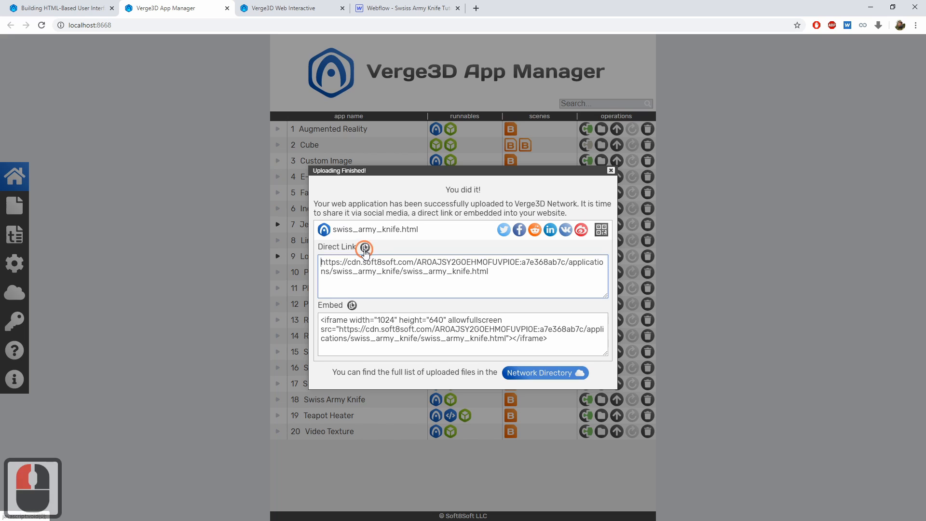
pyautogui.click(408, 8)
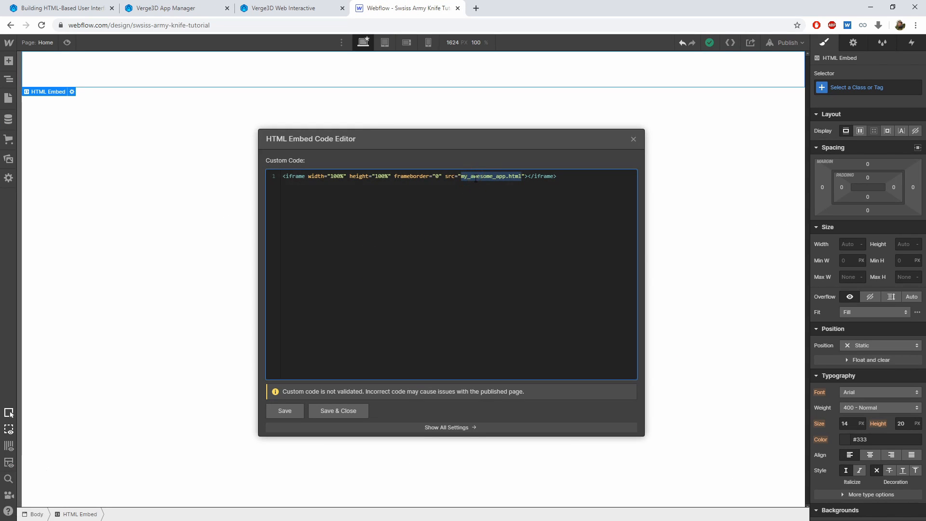
pyautogui.hotkey('ctrl', 'v')
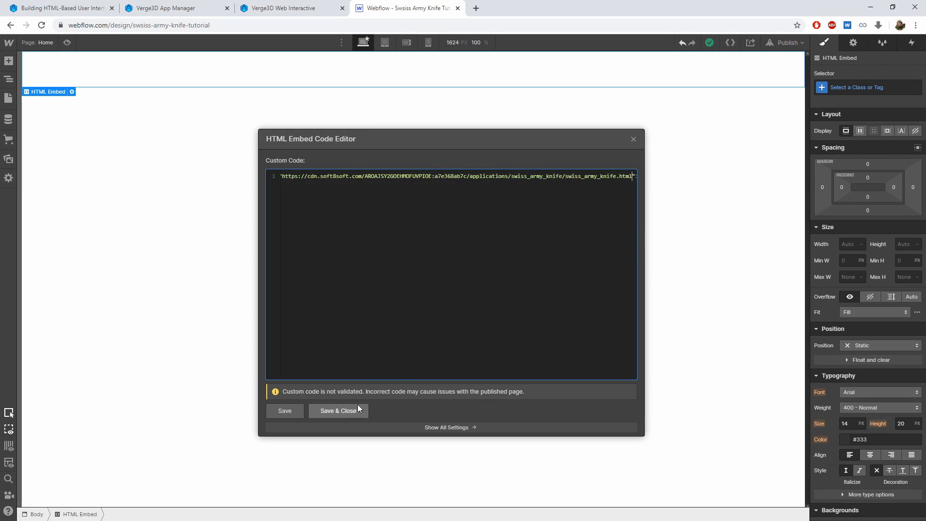
pyautogui.click(331, 411)
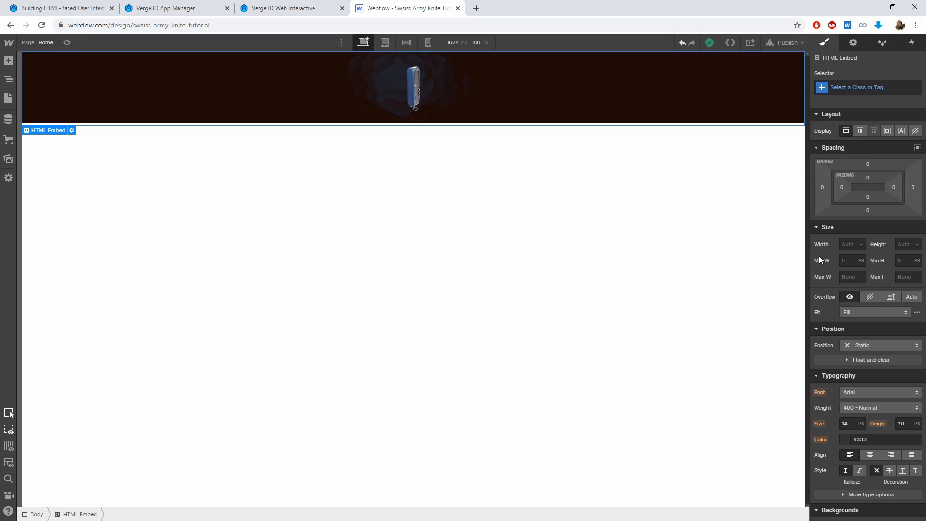
# Set the HTML Embed's width and height to 100%
pyautogui.click(843, 245)
pyautogui.write('100')
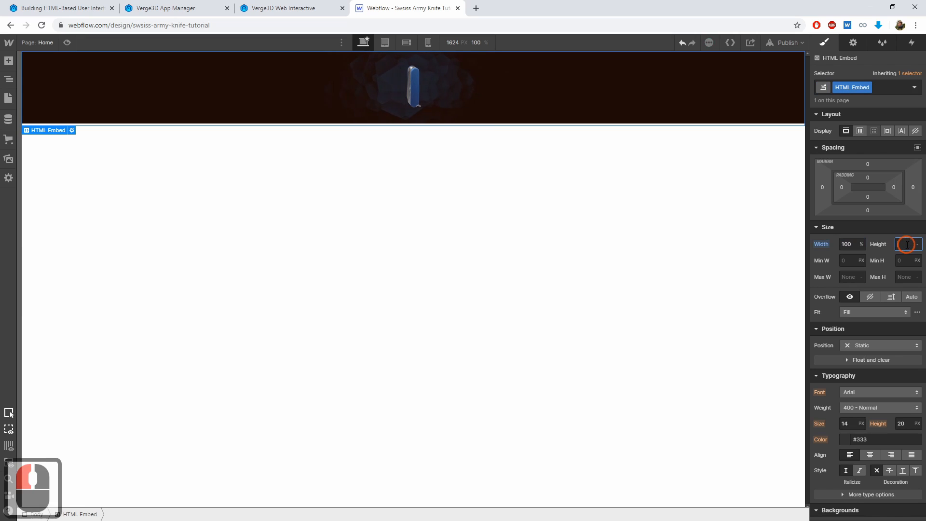
pyautogui.write('100')
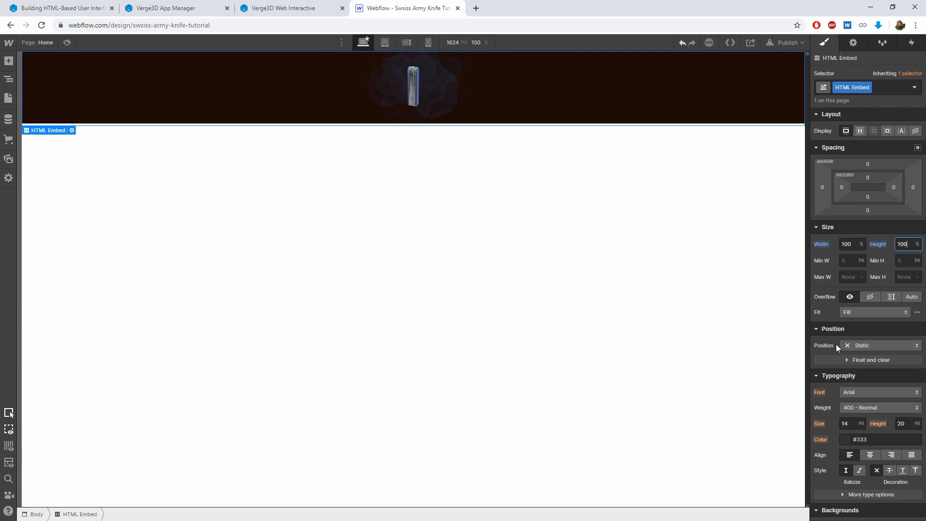
# Position the HTML Embed absolutely at the page's top-left corner and set its overflow to hidden
pyautogui.click(856, 346)
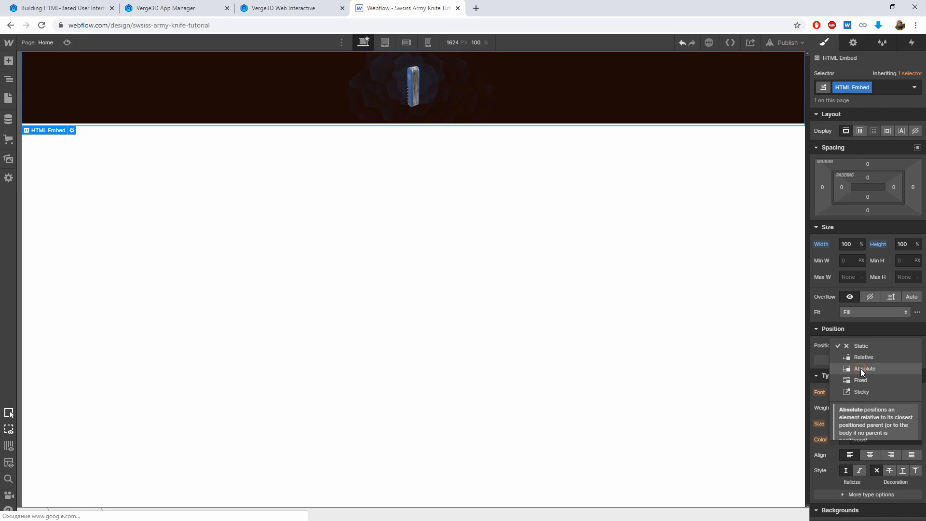
pyautogui.click(861, 369)
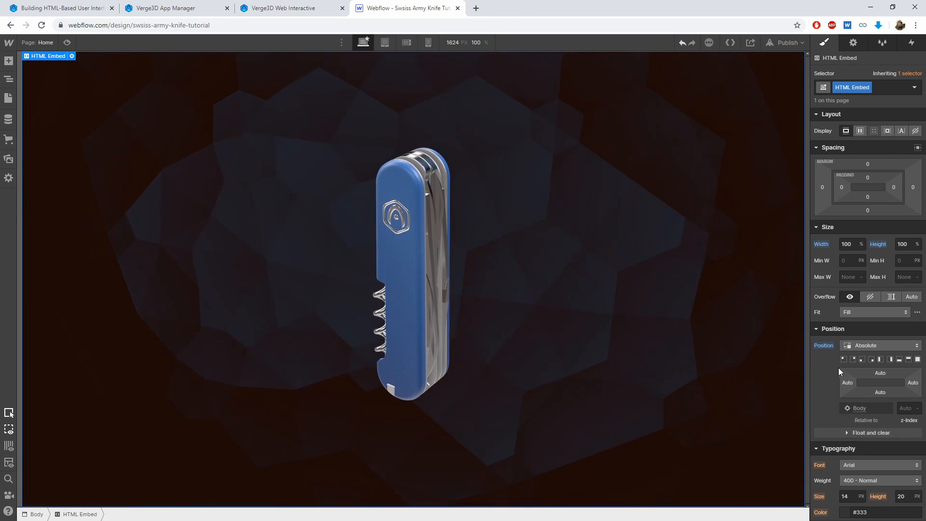
pyautogui.click(843, 359)
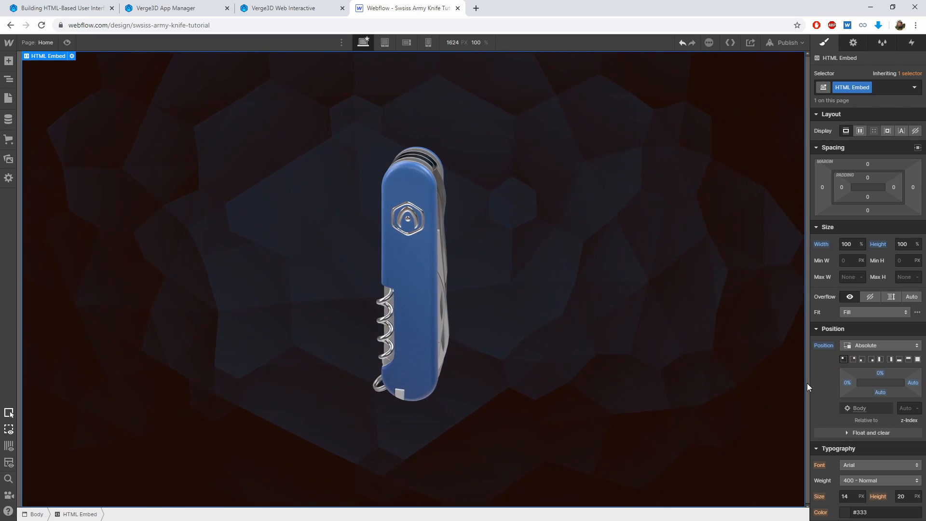
pyautogui.click(868, 297)
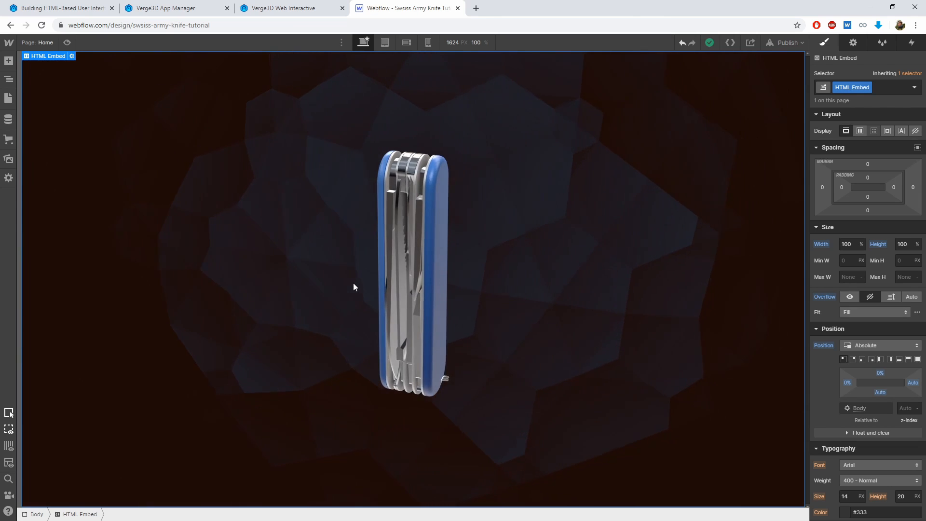
# Preview the page, rotate the embedded knife model to test it, and return to the designer with the HTML Embed selected
pyautogui.moveTo(390, 265); pyautogui.dragTo(407, 268)
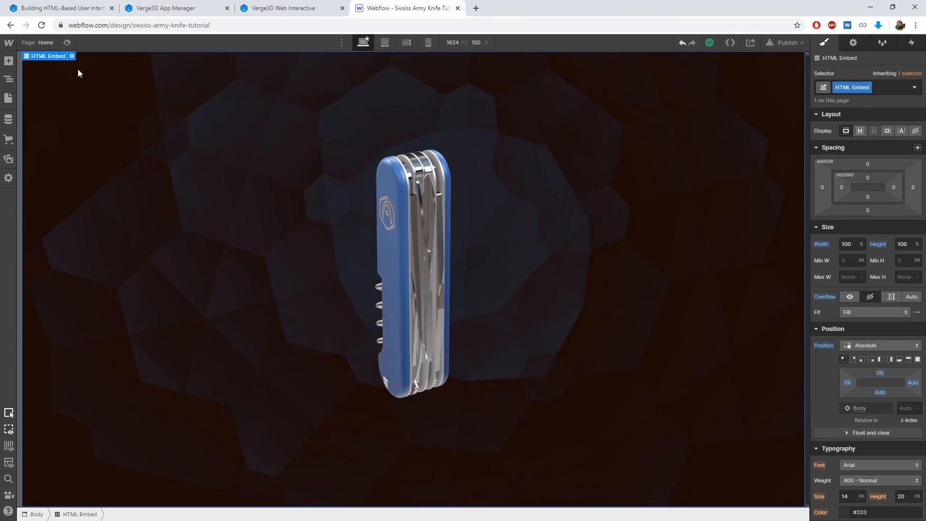
pyautogui.click(68, 43)
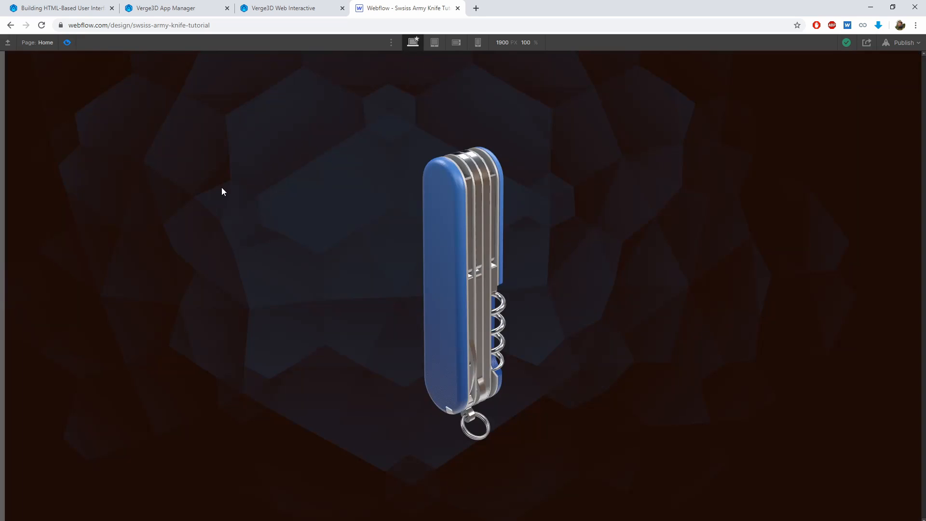
pyautogui.moveTo(397, 232); pyautogui.dragTo(316, 137)
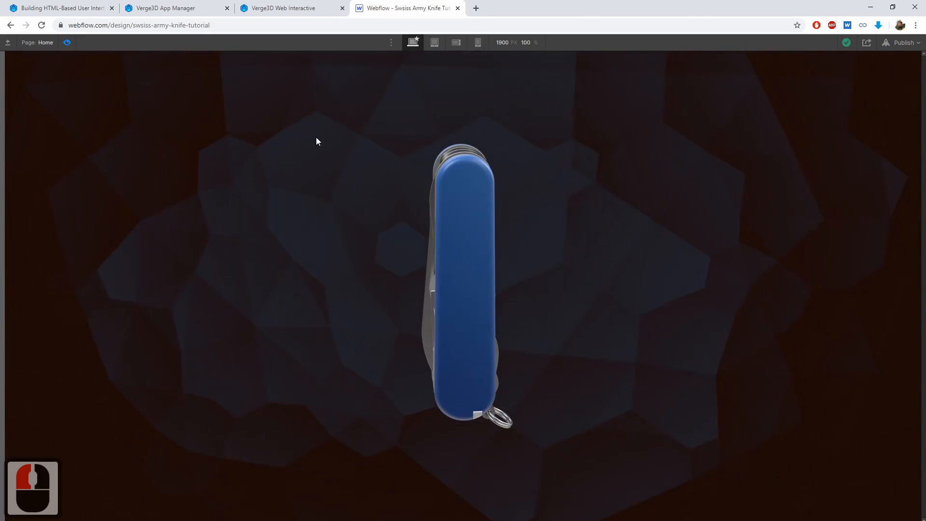
pyautogui.click(67, 44)
pyautogui.click(246, 226)
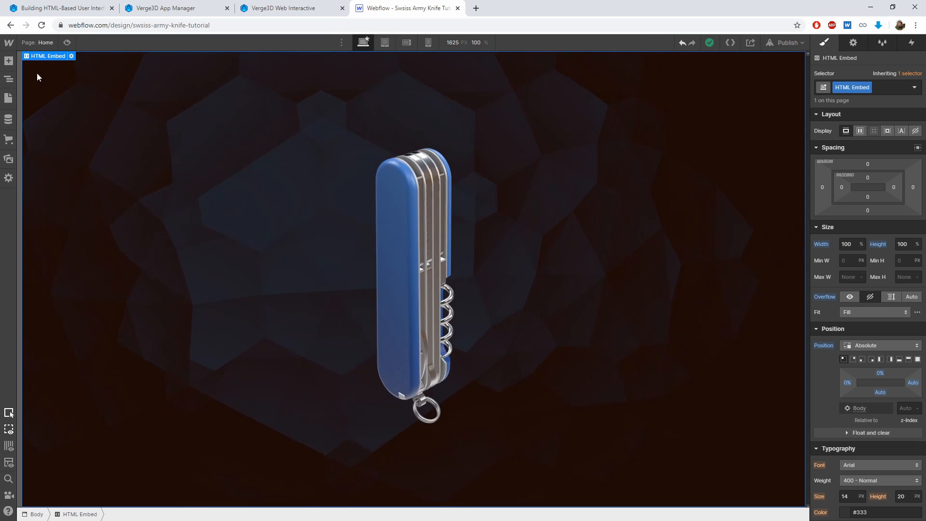
# Add a Div Block to the page and give it a new class named button
pyautogui.click(9, 60)
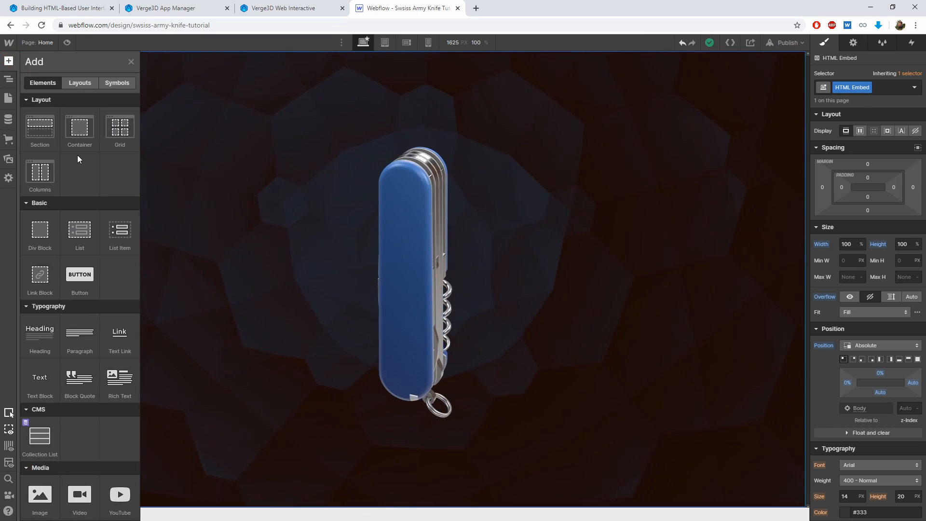
pyautogui.click(41, 234)
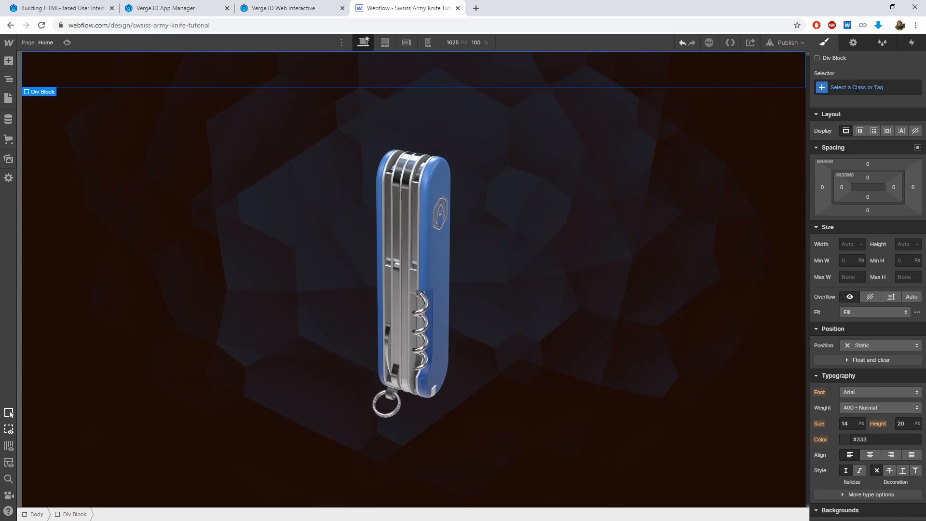
pyautogui.click(854, 87)
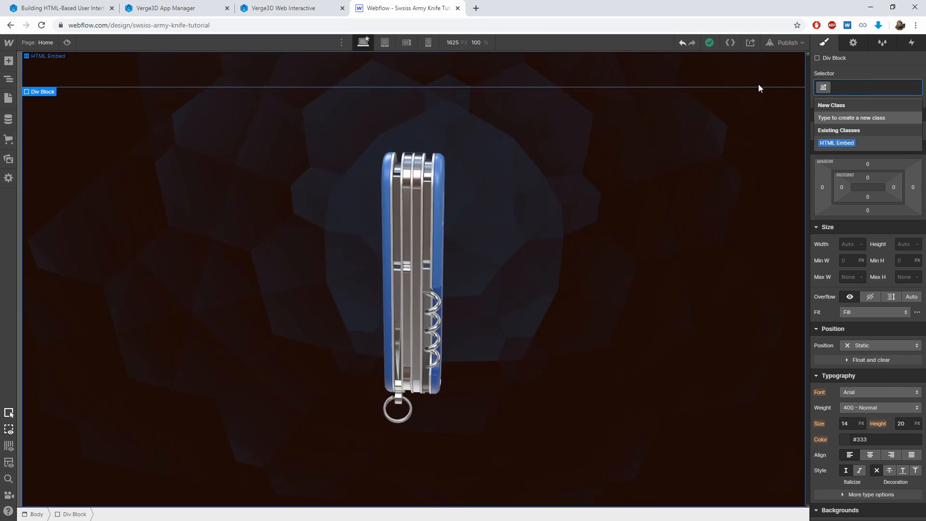
pyautogui.write('button')
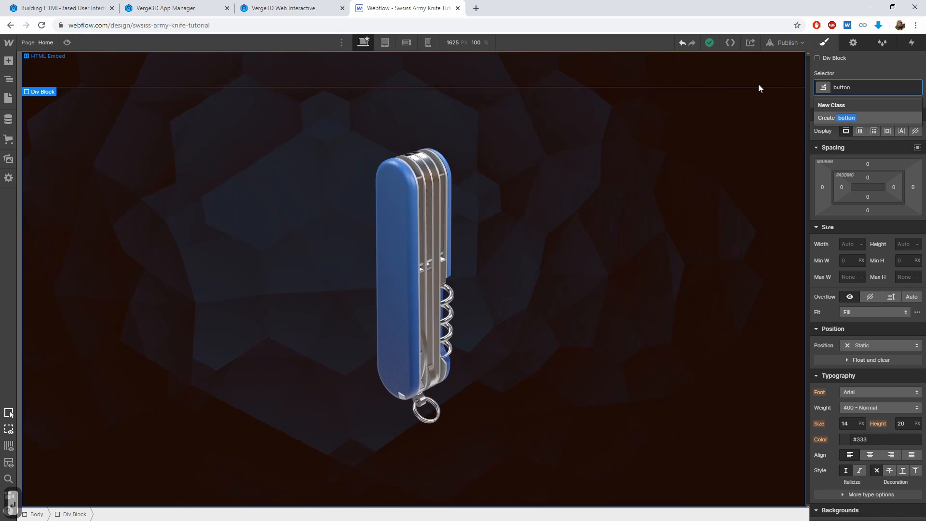
pyautogui.press('Return')
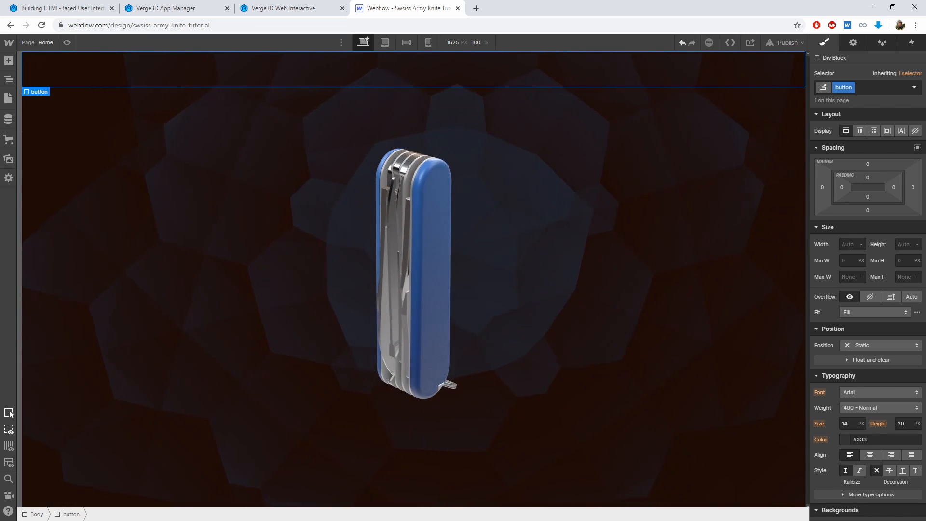
# Set the button div's width and height to 80 px each
pyautogui.click(849, 245)
pyautogui.write('80px')
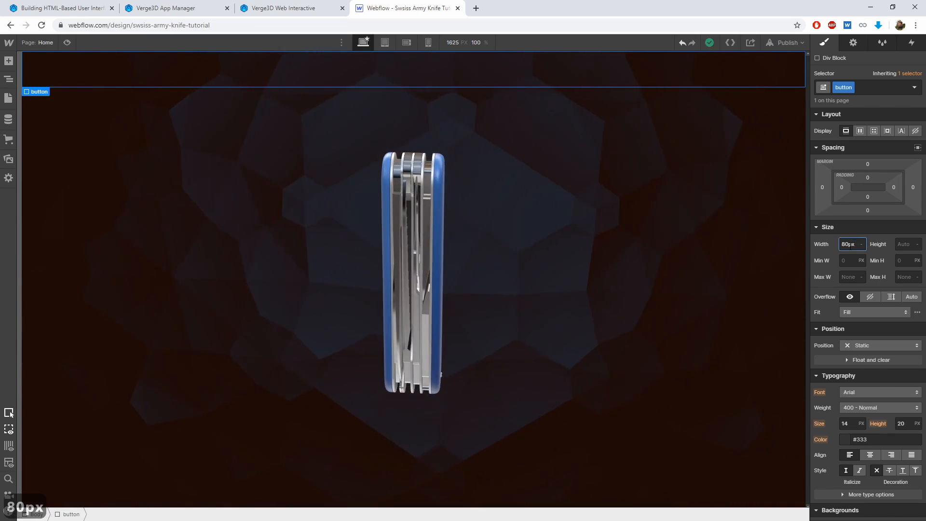
pyautogui.press('Return')
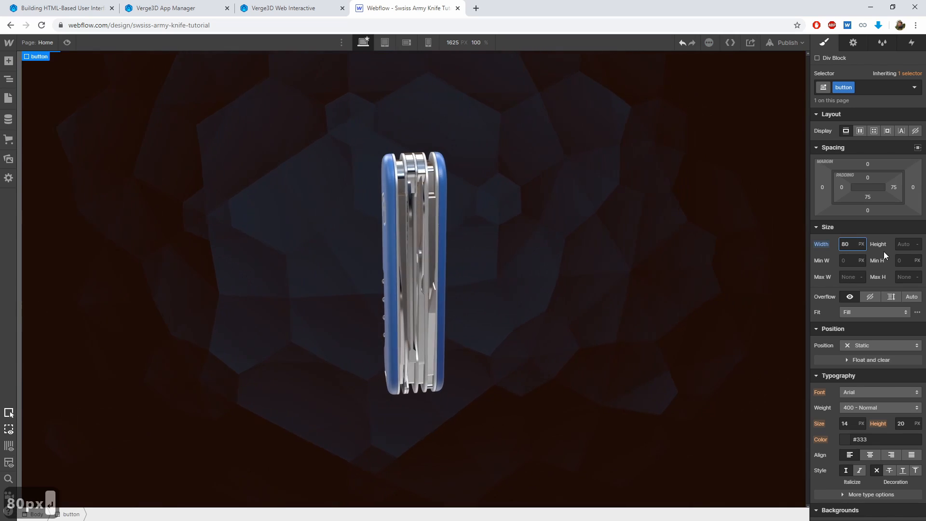
pyautogui.click(902, 244)
pyautogui.write('80px')
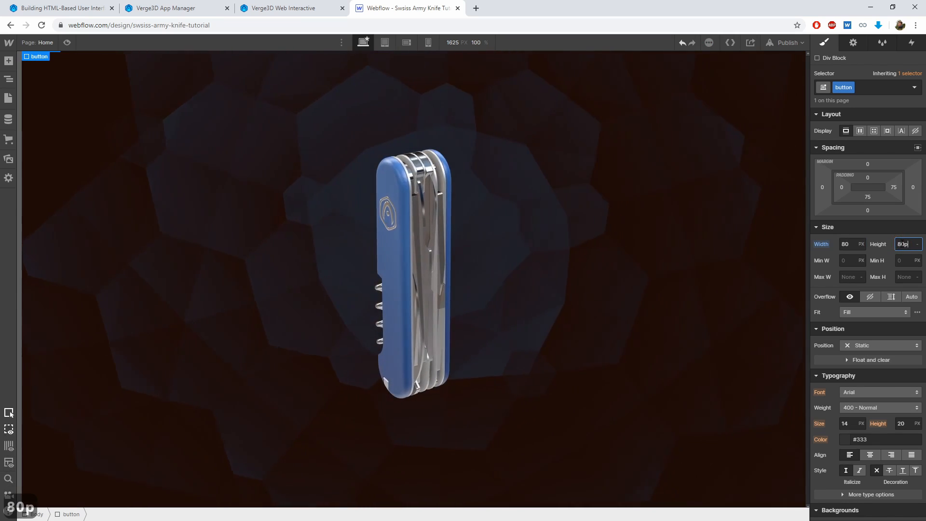
pyautogui.press('Return')
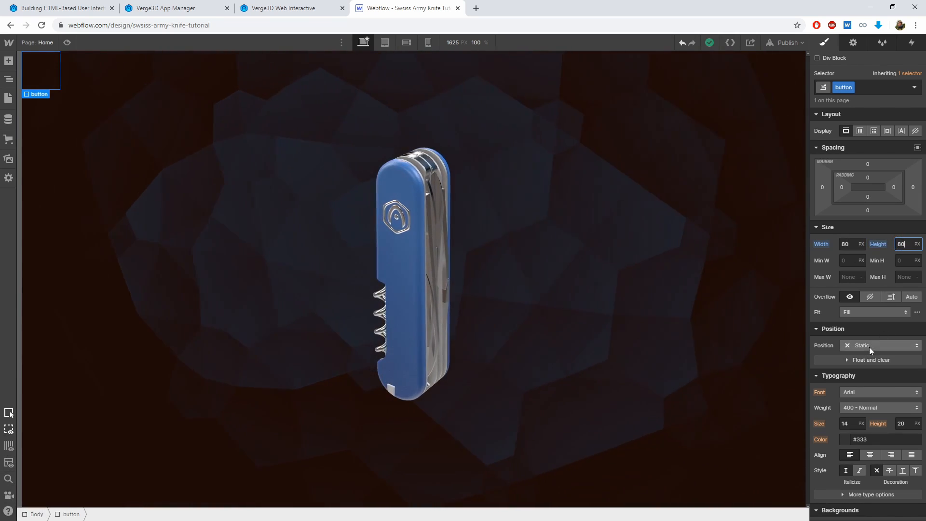
# Position the button div absolutely, anchored along the page's top edge with 0% top, left and right offsets
pyautogui.click(862, 346)
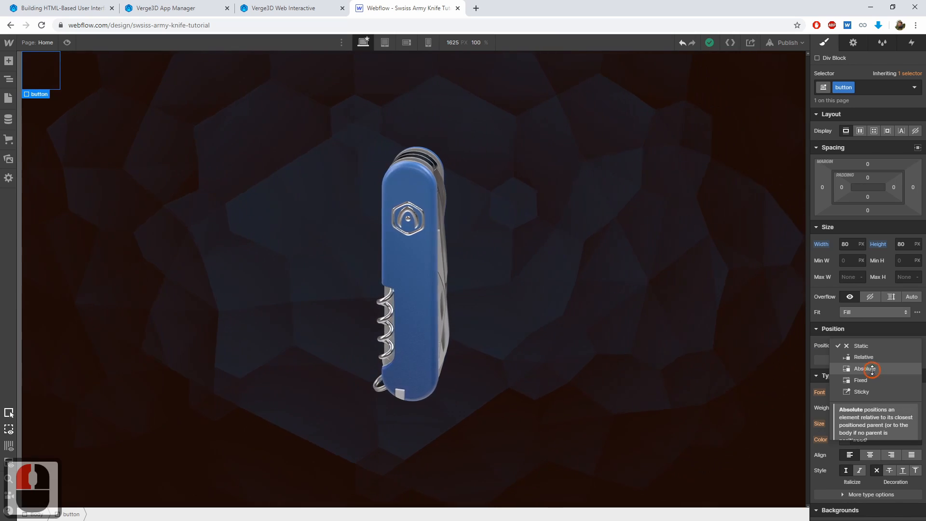
pyautogui.click(866, 369)
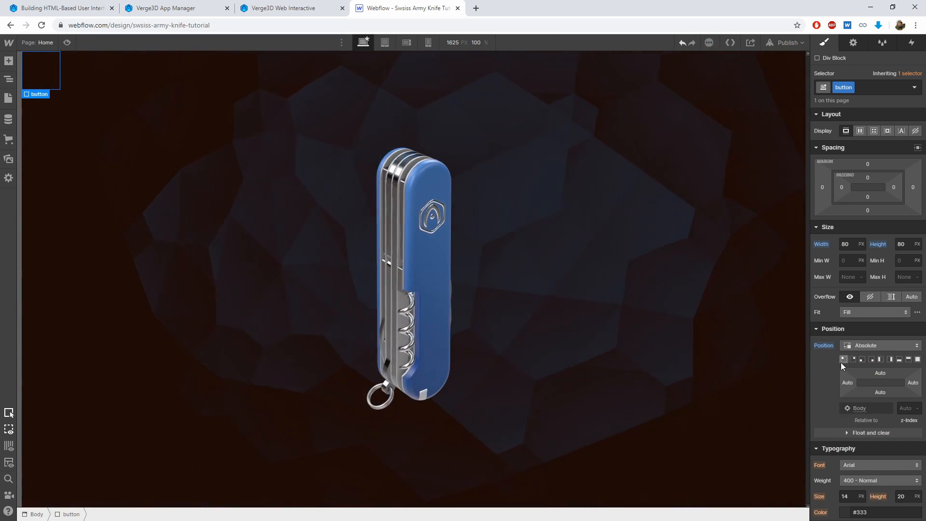
pyautogui.click(909, 360)
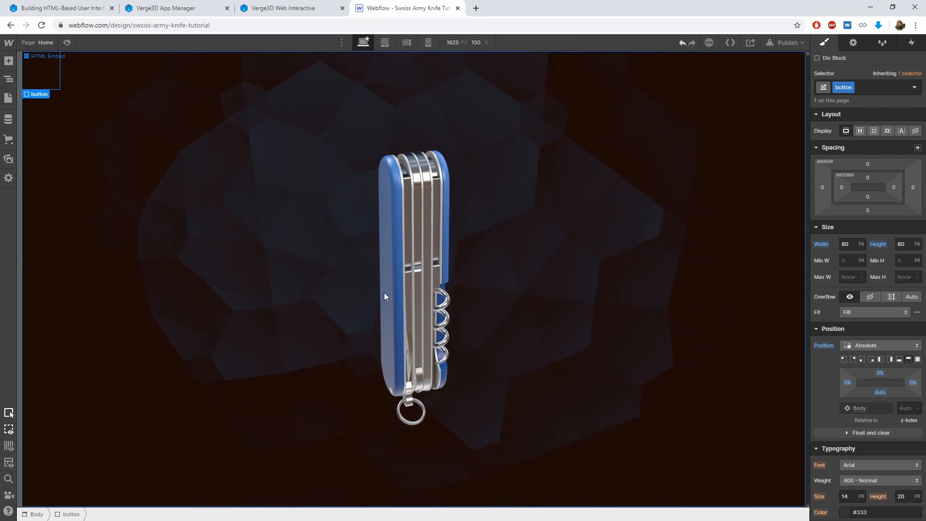
pyautogui.scroll(-7, 821, 402)
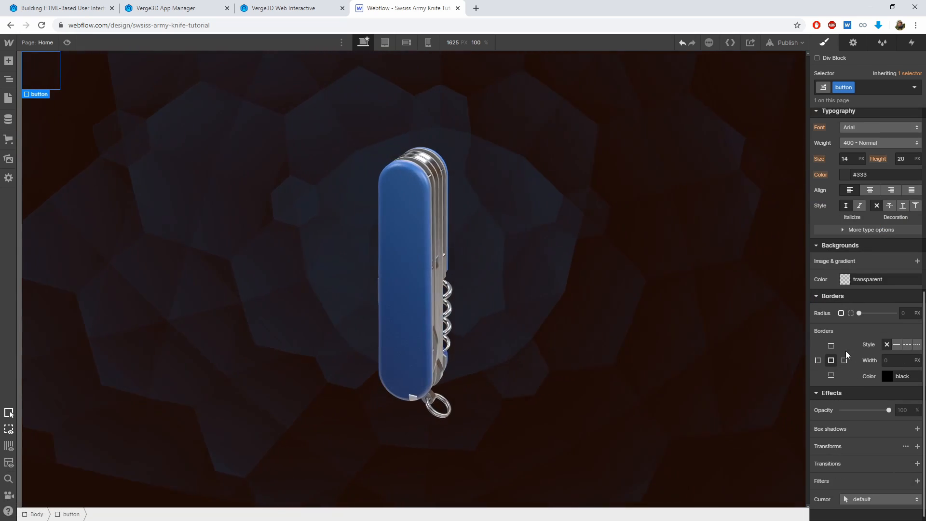
# Give the button div a red background color
pyautogui.click(844, 280)
pyautogui.moveTo(858, 310); pyautogui.dragTo(922, 294)
pyautogui.click(820, 213)
pyautogui.scroll(10, 828, 253)
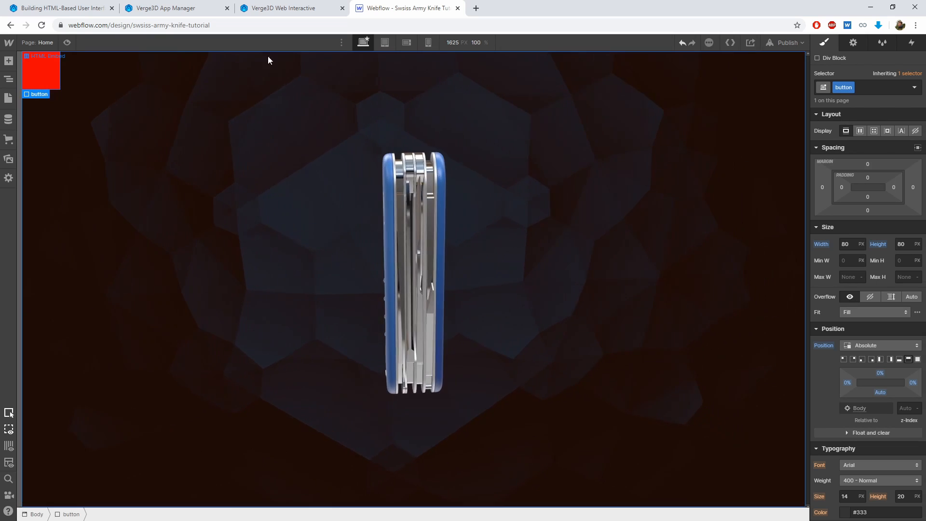
# Duplicate the red button div twice so the page holds three of them
pyautogui.click(39, 66)
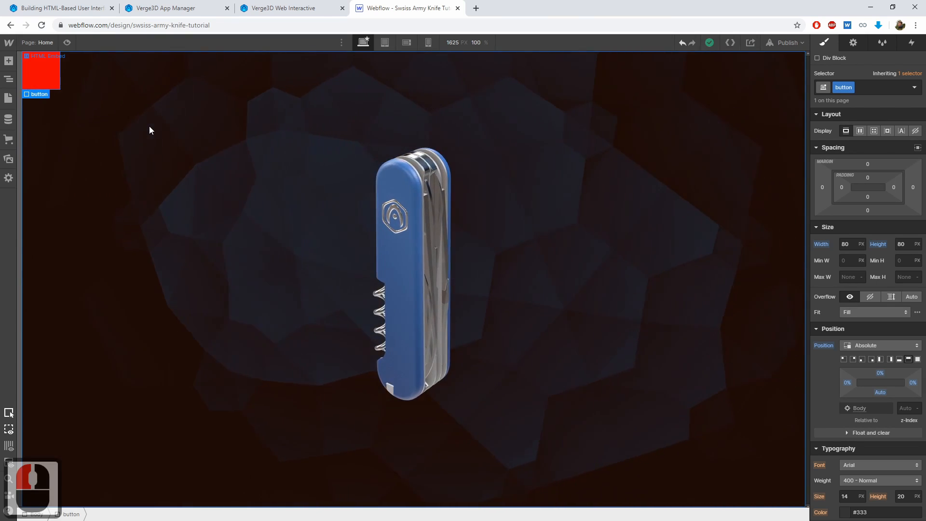
pyautogui.hotkey('ctrl', 'c')
pyautogui.hotkey('ctrl', 'v')
pyautogui.hotkey('ctrl', 'v')
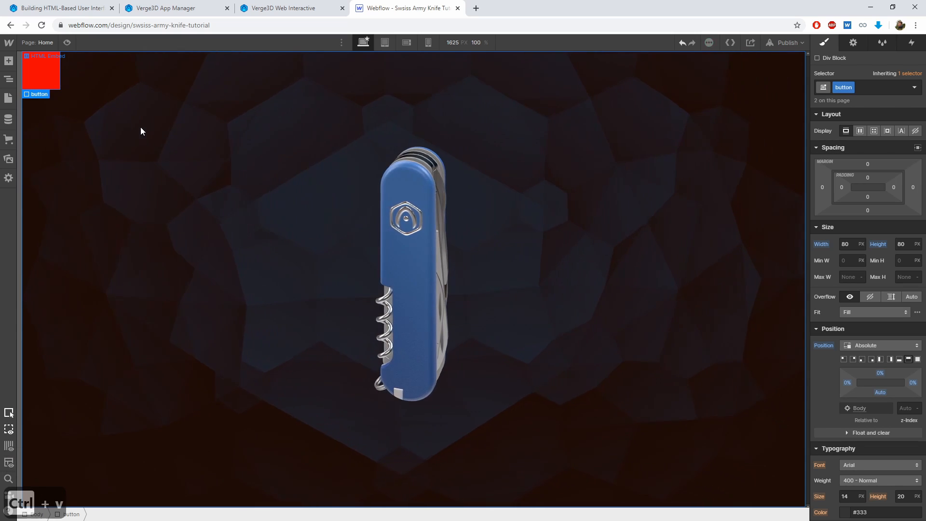
# Check the three button divs one by one in the page's element hierarchy, finishing on the last one
pyautogui.click(9, 80)
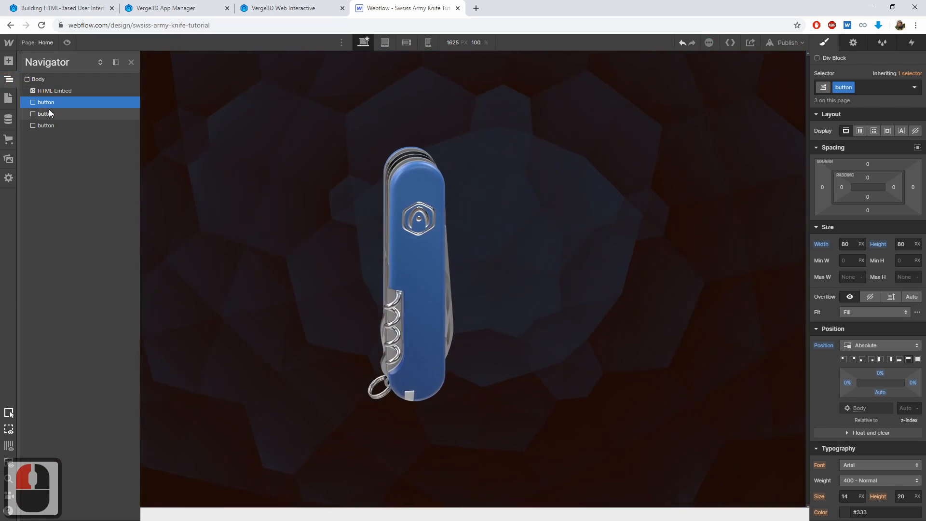
pyautogui.click(46, 113)
pyautogui.click(46, 104)
pyautogui.click(46, 114)
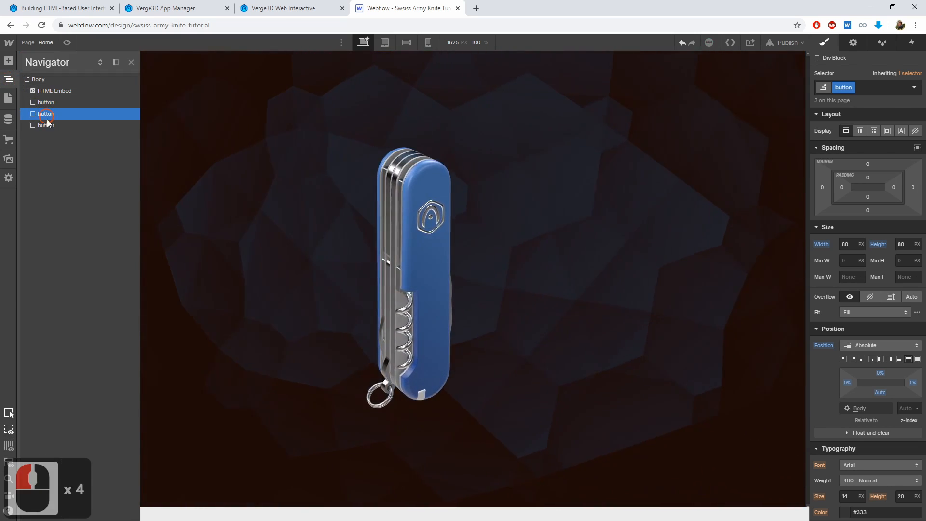
pyautogui.click(48, 125)
pyautogui.click(9, 79)
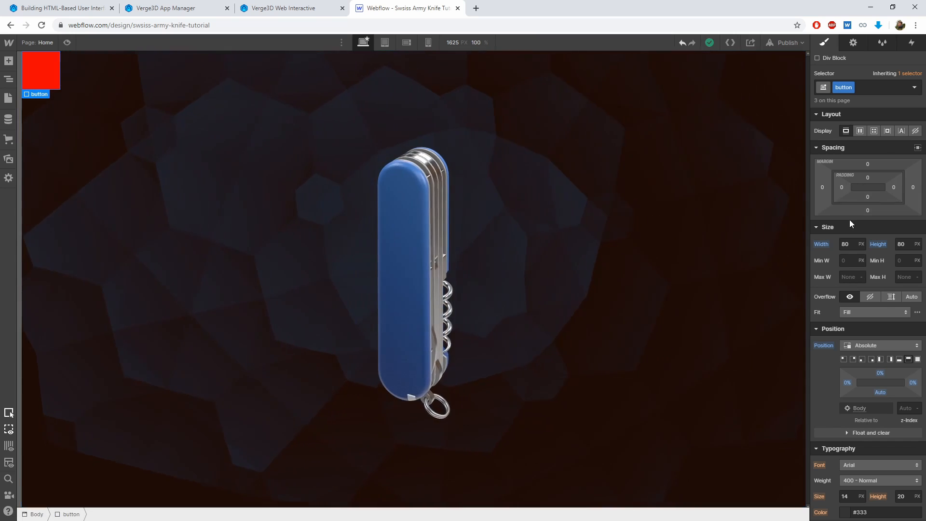
# Try an 80 px top margin and a 117 px left margin on the button div, and reset both margins
pyautogui.moveTo(867, 164); pyautogui.dragTo(886, 121)
pyautogui.moveTo(823, 188)
pyautogui.mouseDown()
pyautogui.moveTo(775, 182)
pyautogui.moveTo(828, 184)
pyautogui.mouseUp()
pyautogui.doubleClick(826, 185)
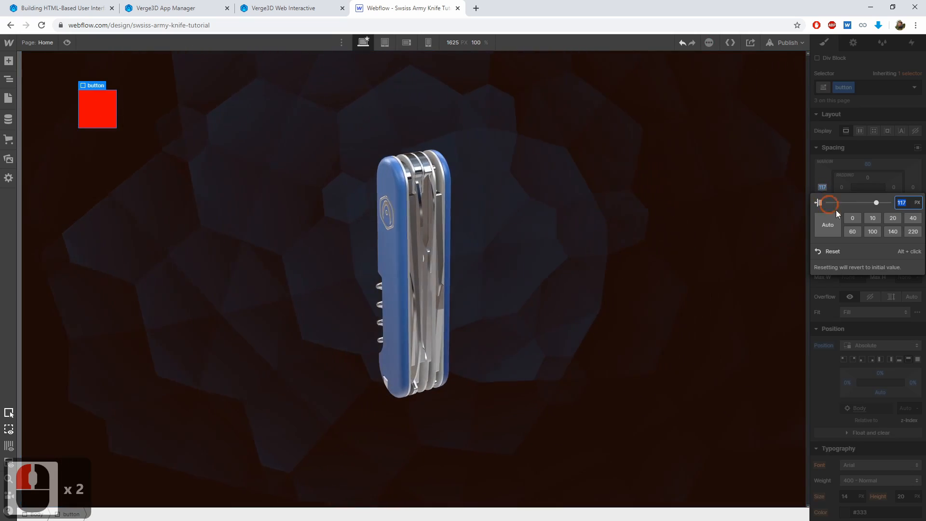
pyautogui.click(832, 251)
pyautogui.doubleClick(867, 164)
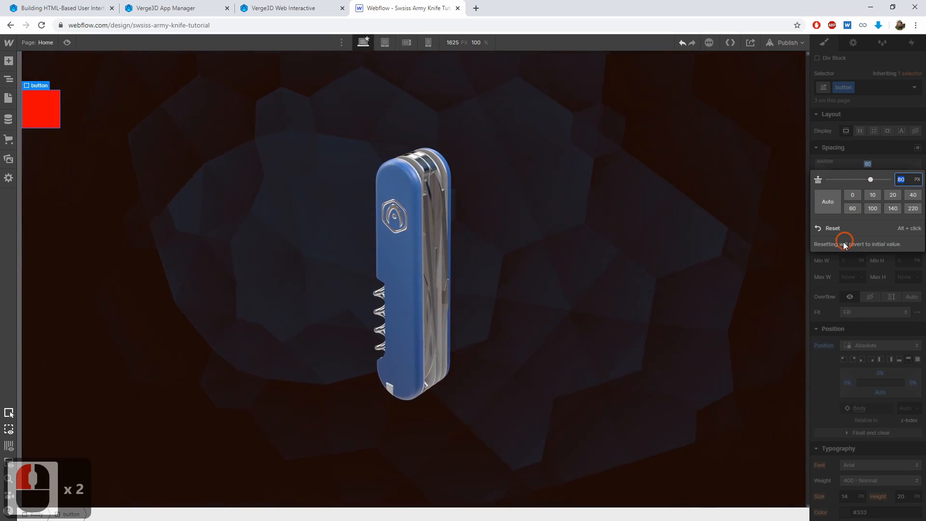
pyautogui.click(838, 228)
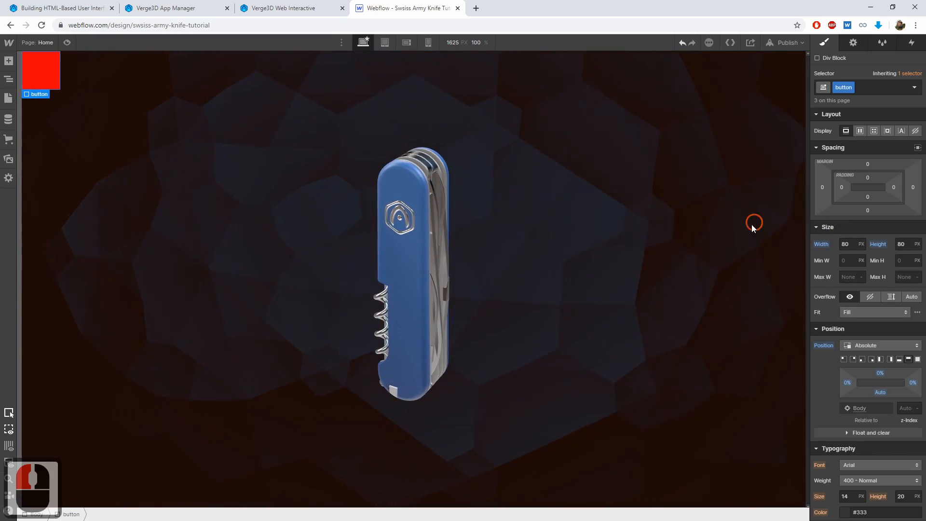
# Select the first button div in the hierarchy and add the combo class unfold-button to it
pyautogui.click(9, 79)
pyautogui.click(48, 102)
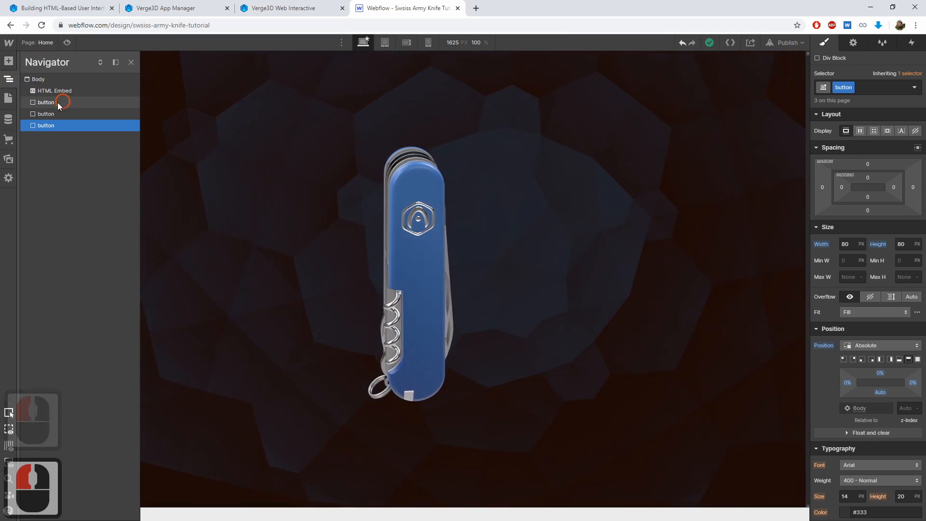
pyautogui.click(876, 88)
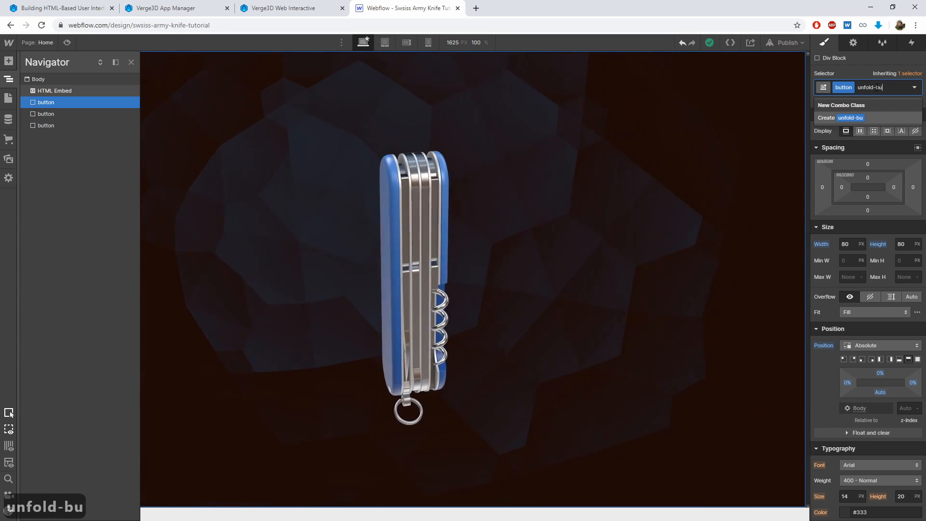
pyautogui.press('Return')
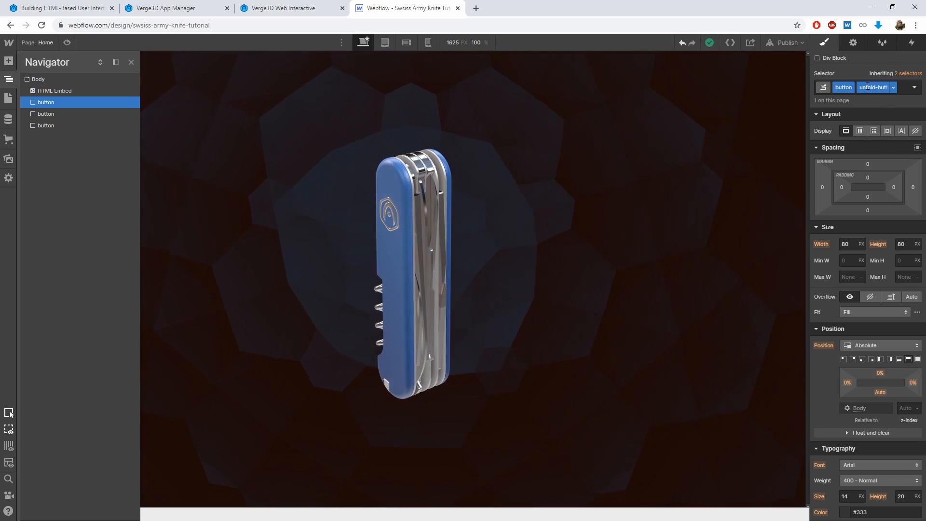
# Add a background image to the unfold-button class, uploading the unfold_knife_button file from the 05_html_interface folder
pyautogui.scroll(-5, 849, 360)
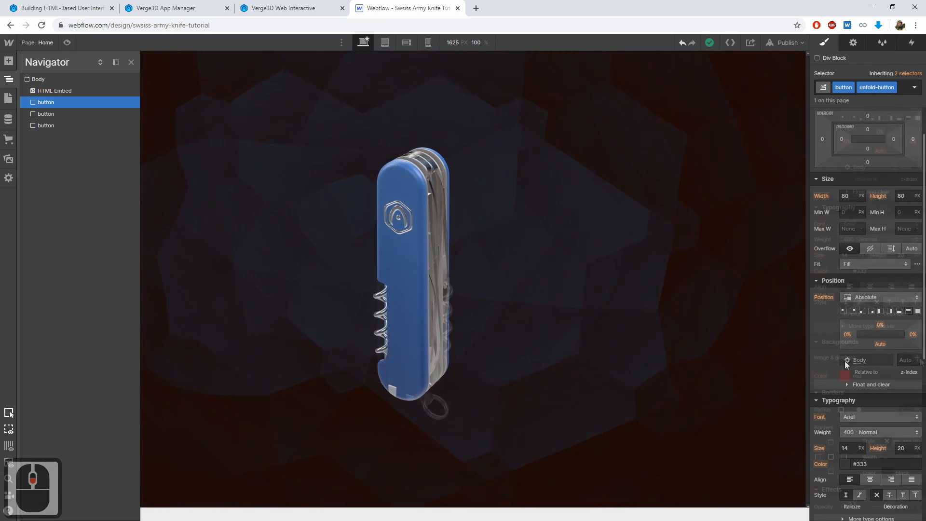
pyautogui.click(917, 358)
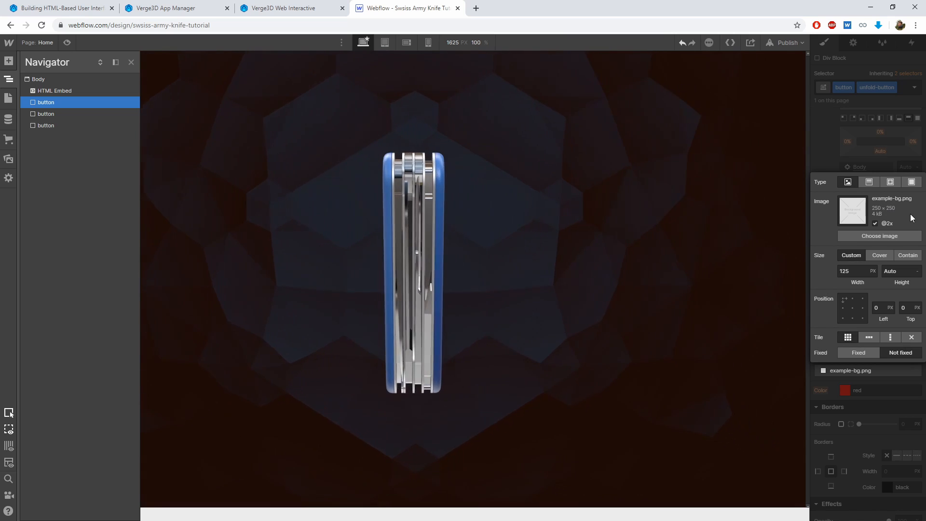
pyautogui.click(881, 236)
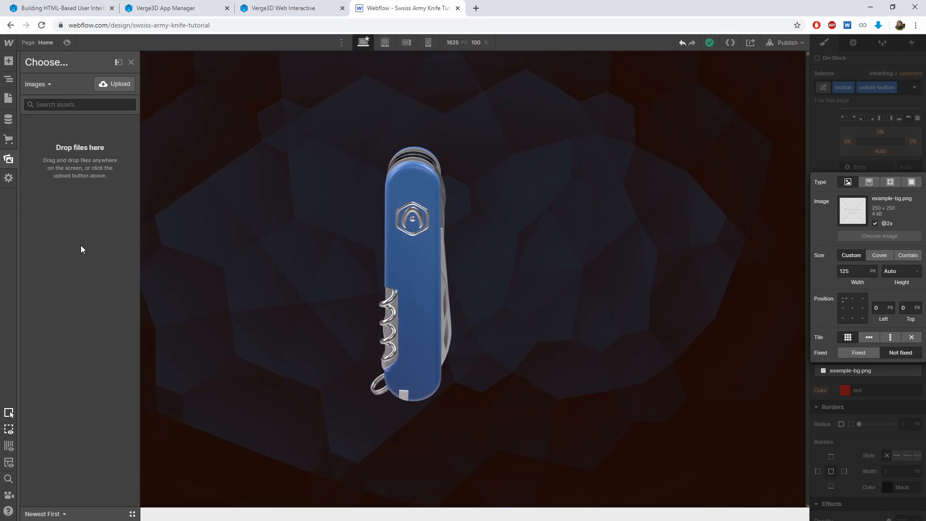
pyautogui.click(113, 85)
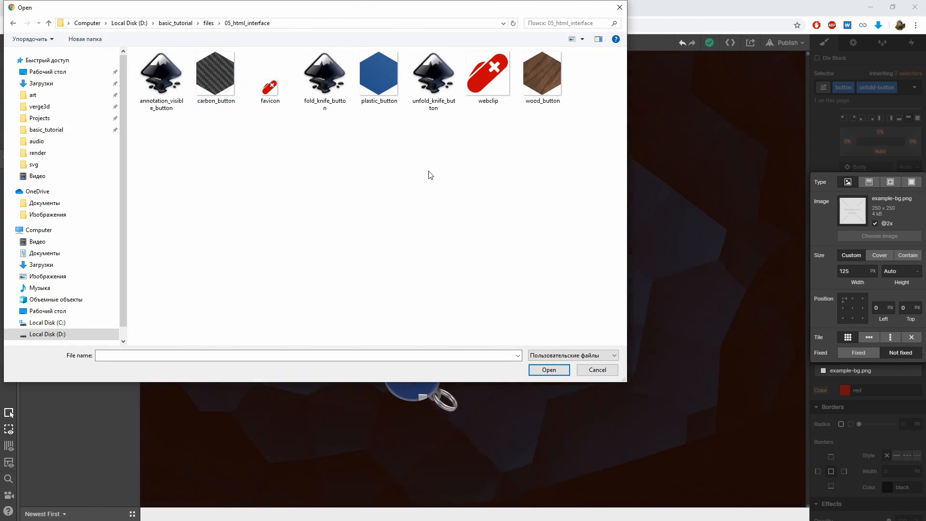
pyautogui.click(549, 370)
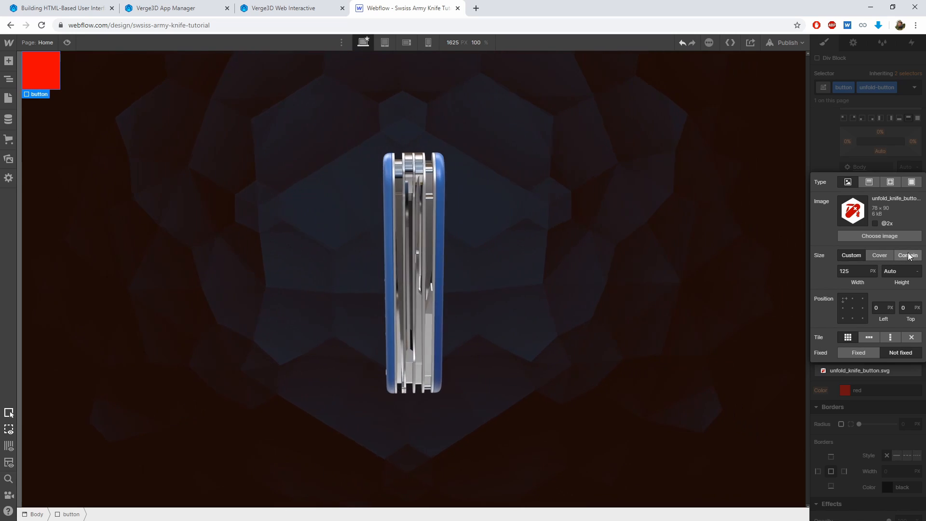
# Center the unfold_knife_button.svg background, size it to 100% width and 100% height, and turn tiling off
pyautogui.click(853, 309)
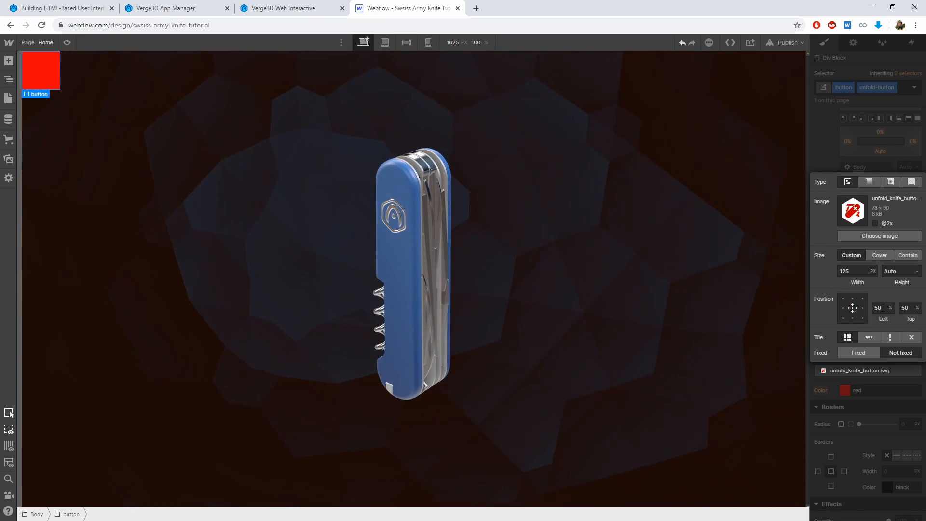
pyautogui.doubleClick(861, 271)
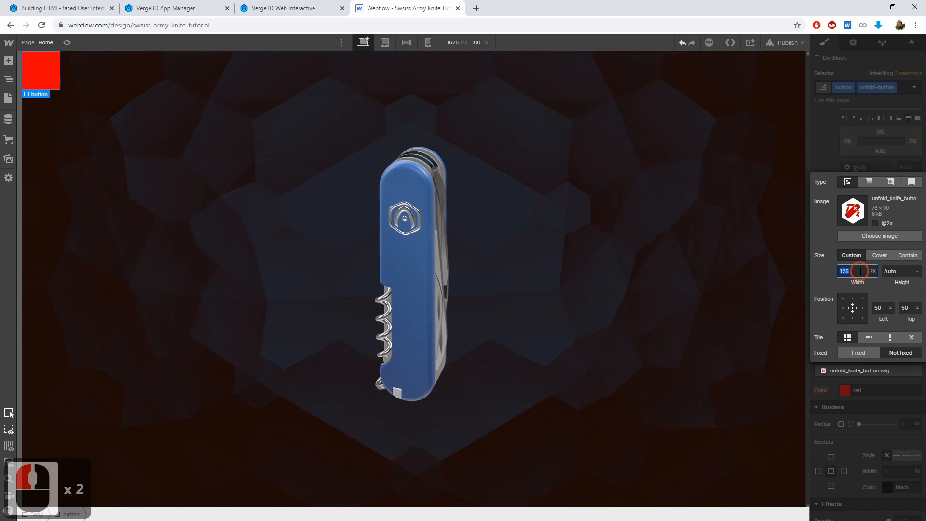
pyautogui.write('100%')
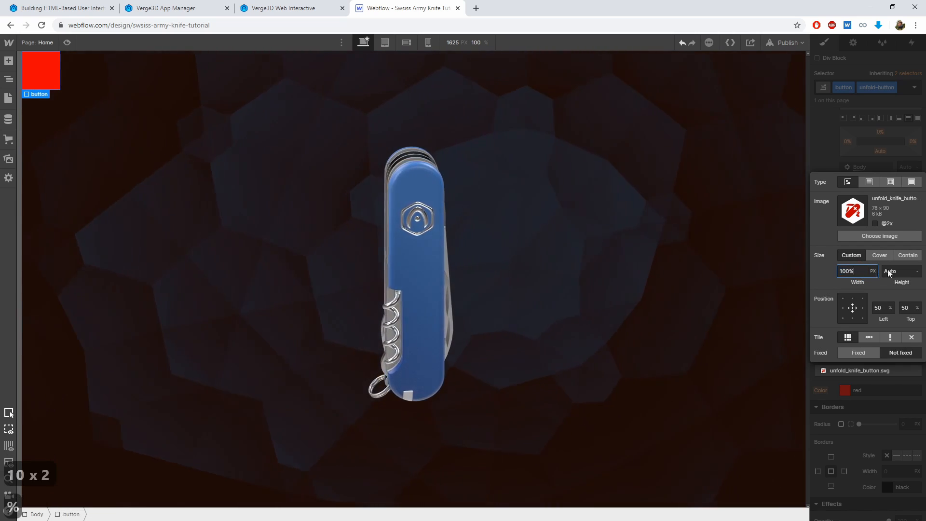
pyautogui.doubleClick(890, 271)
pyautogui.write('100%')
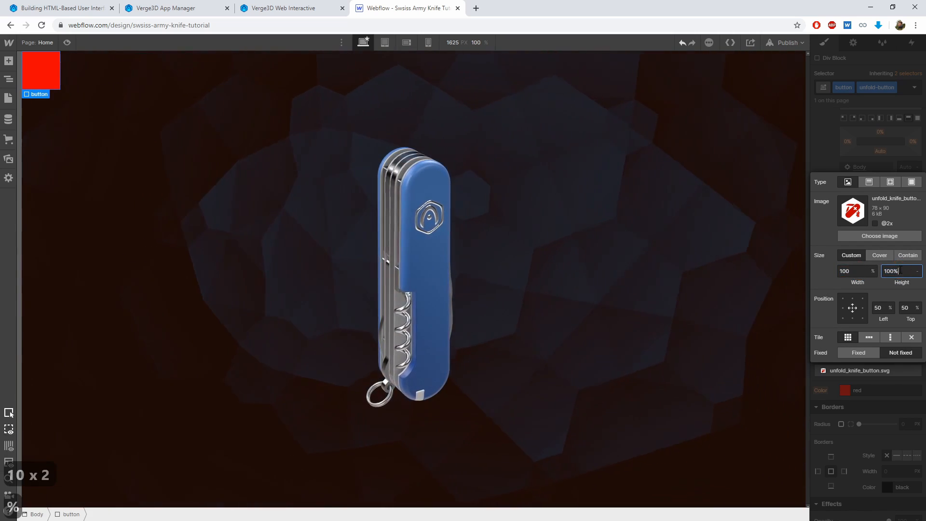
pyautogui.click(856, 270)
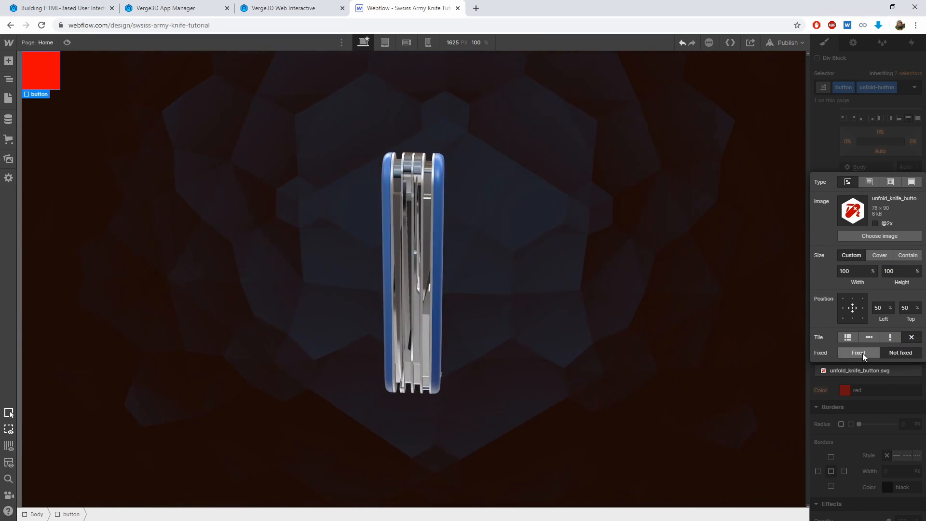
pyautogui.click(828, 146)
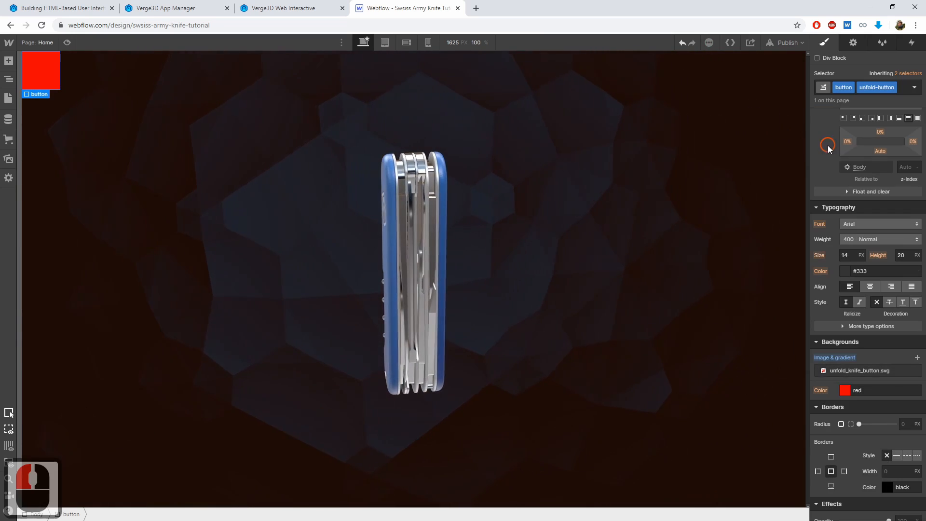
# Select the second button div and reset the red background color of the shared button class
pyautogui.click(9, 80)
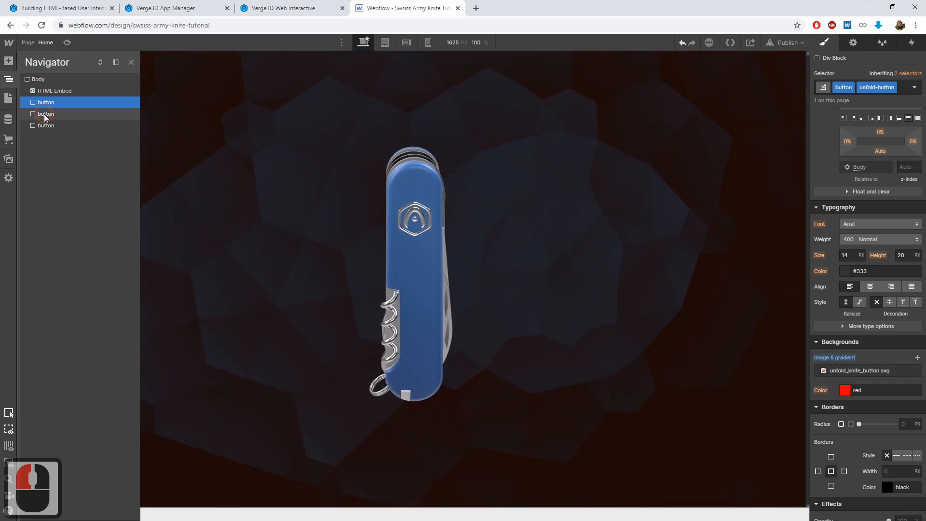
pyautogui.click(9, 81)
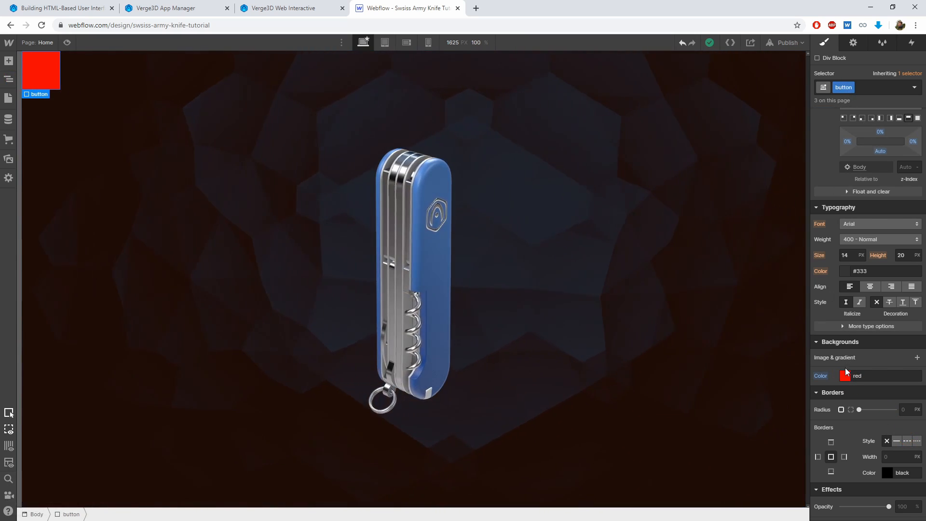
pyautogui.click(821, 377)
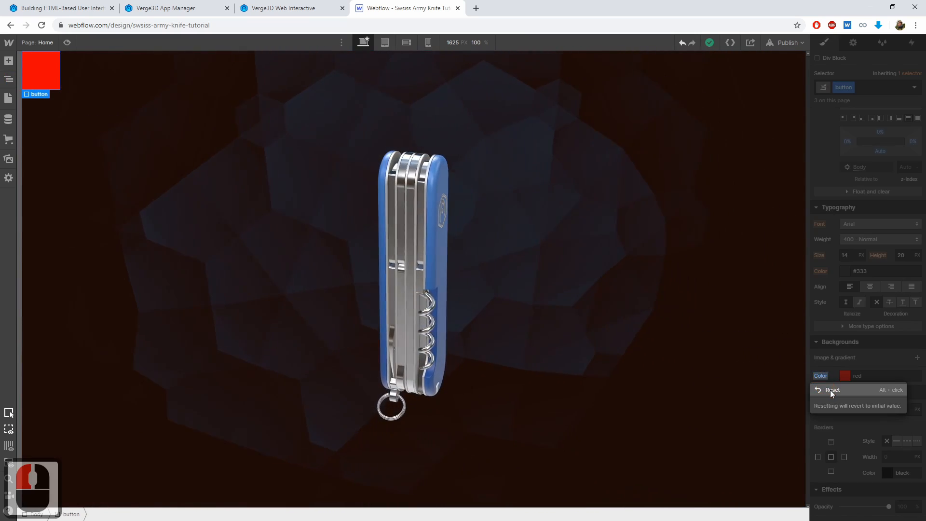
pyautogui.click(831, 391)
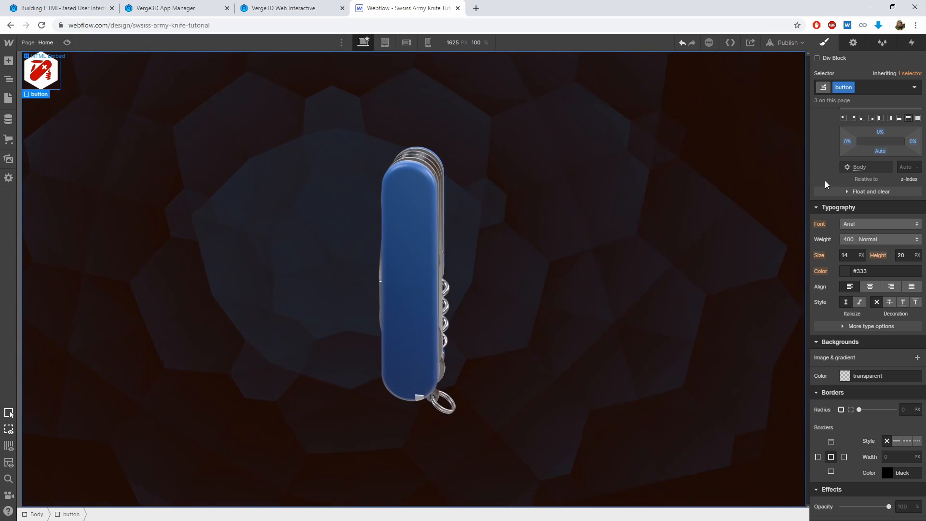
# Add the combo class fold-button to the second button div
pyautogui.scroll(9, 838, 207)
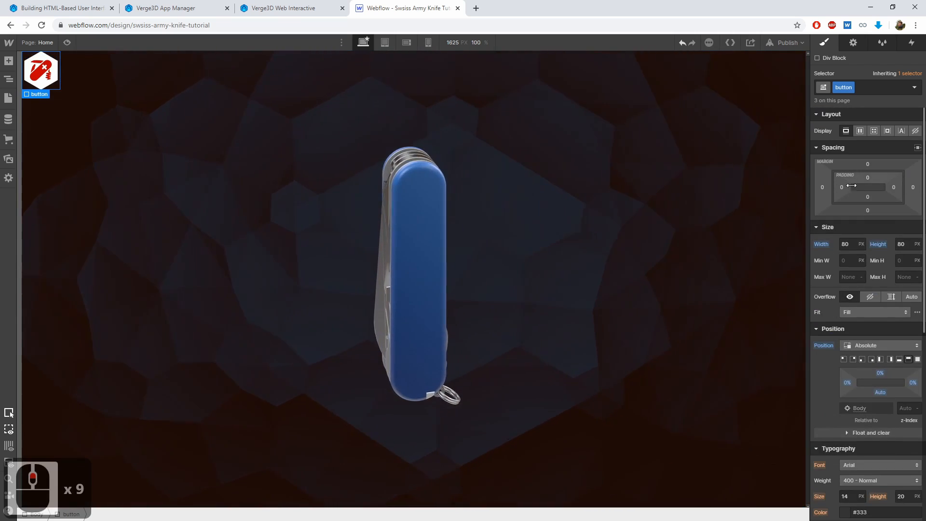
pyautogui.click(877, 87)
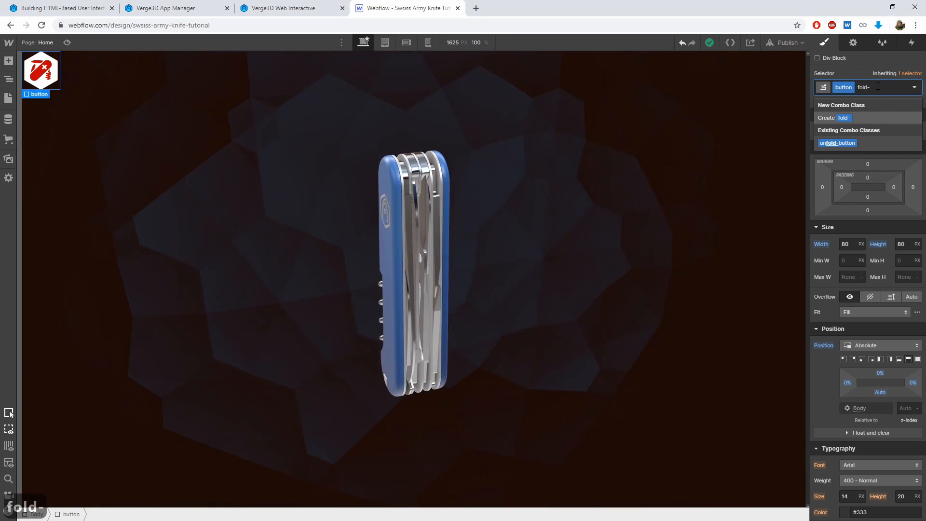
pyautogui.press('Return')
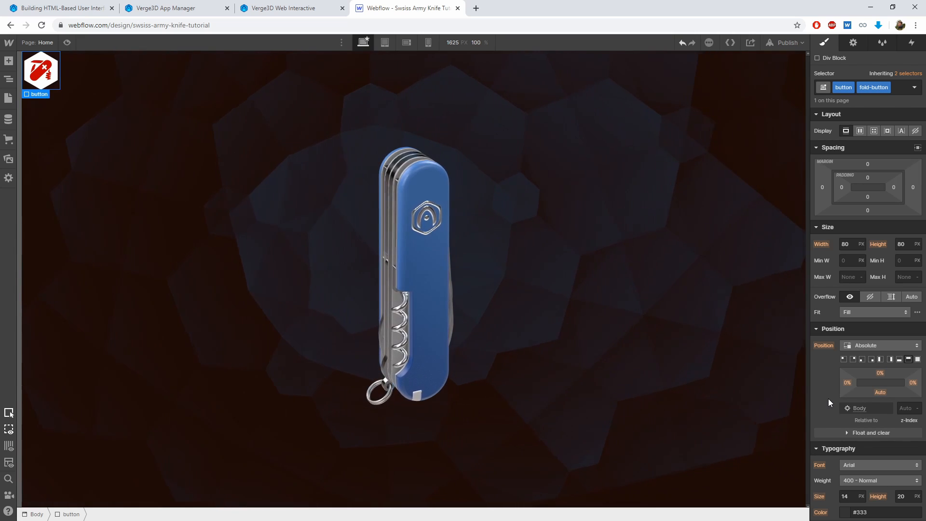
# Add a background image to the fold-button class, uploading the fold_knife_button file from the 05_html_interface folder
pyautogui.scroll(-6, 832, 406)
pyautogui.scroll(-1, 832, 408)
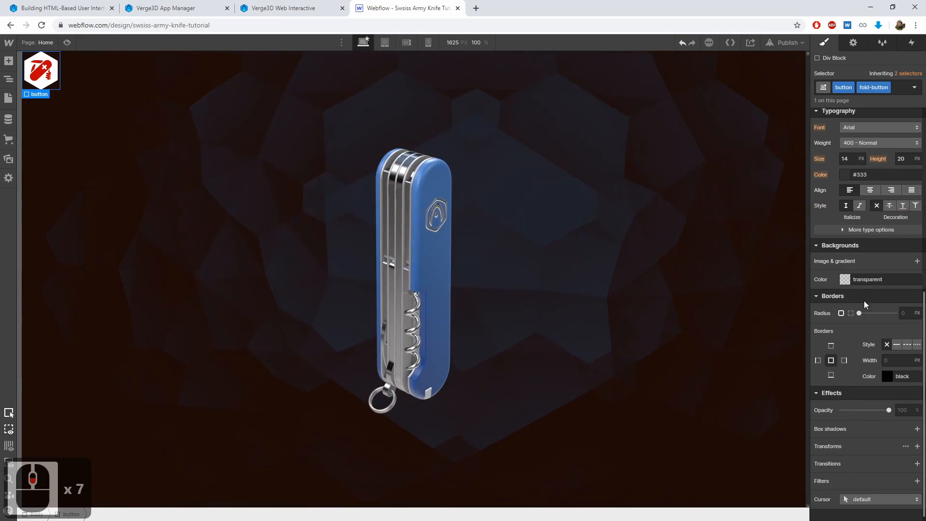
pyautogui.click(916, 259)
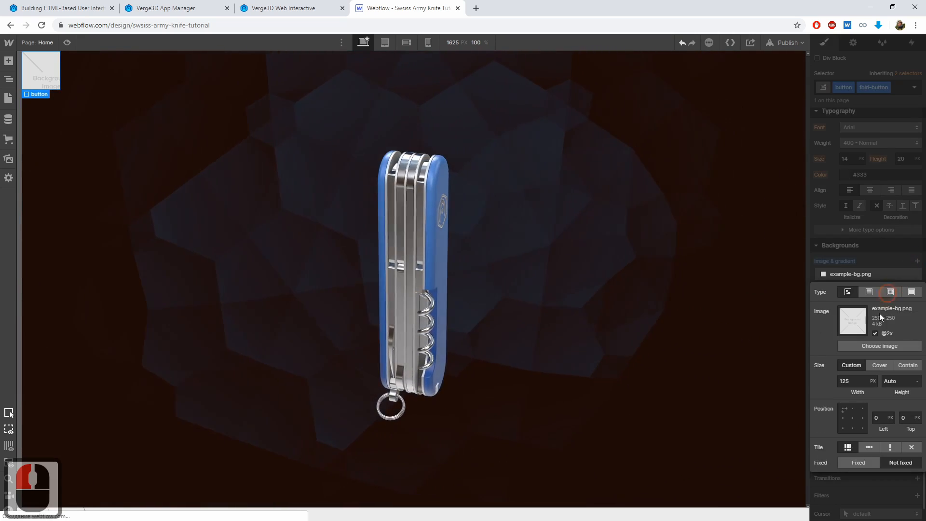
pyautogui.click(880, 343)
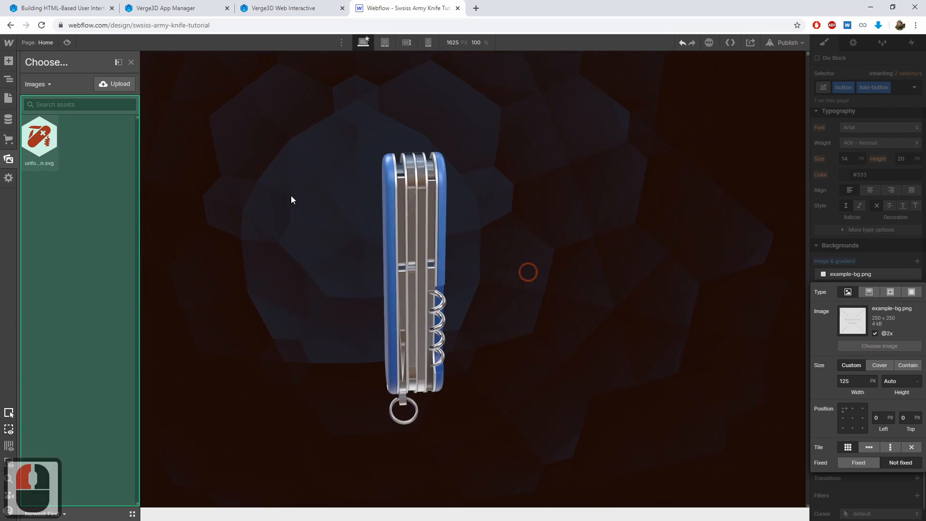
pyautogui.click(126, 81)
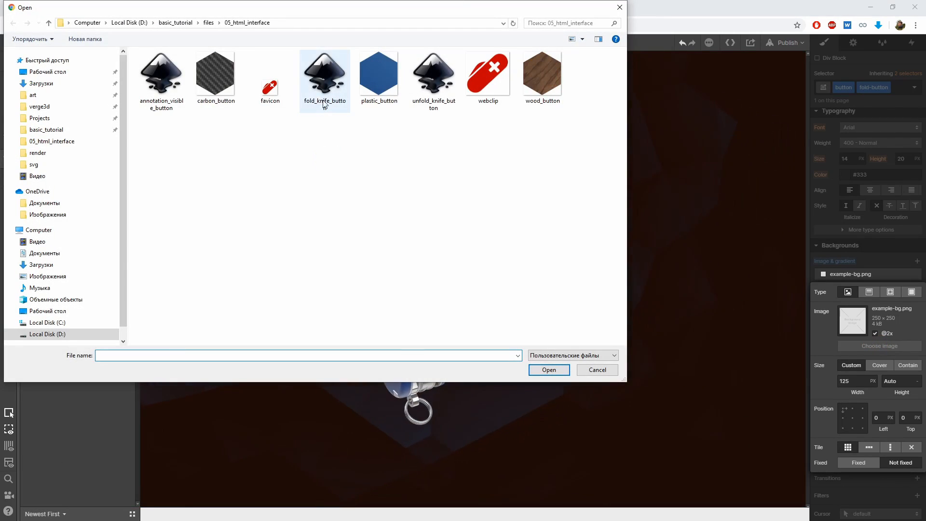
pyautogui.click(553, 372)
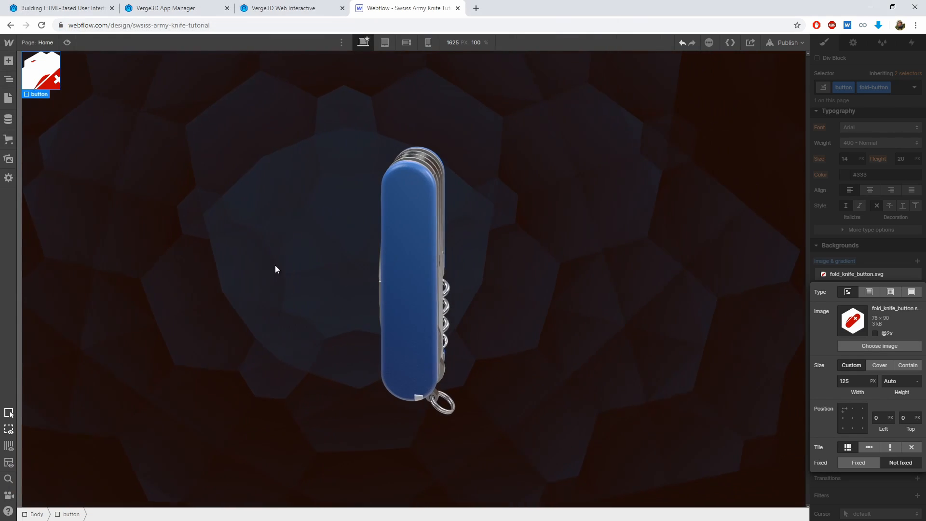
# Size the fold_knife_button.svg background to 100% width and 100% height, center it, and turn tiling off
pyautogui.click(854, 381)
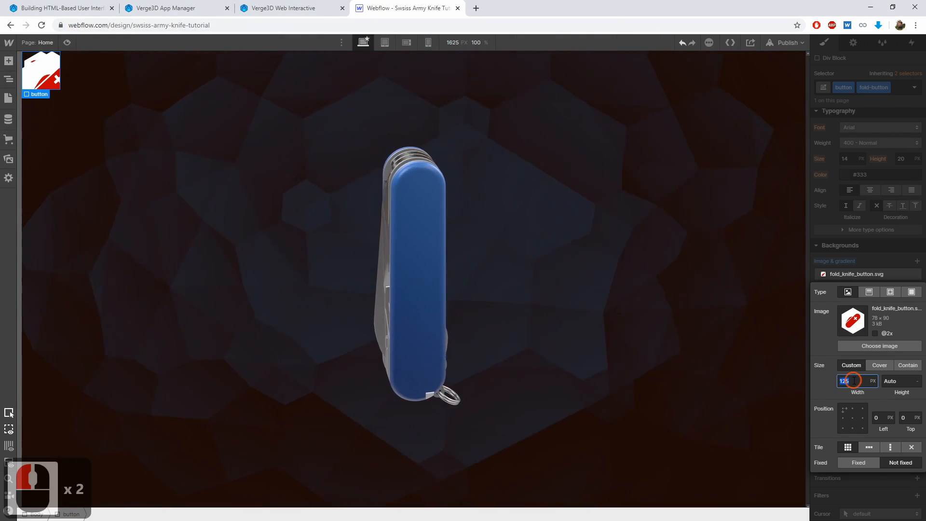
pyautogui.write('100%')
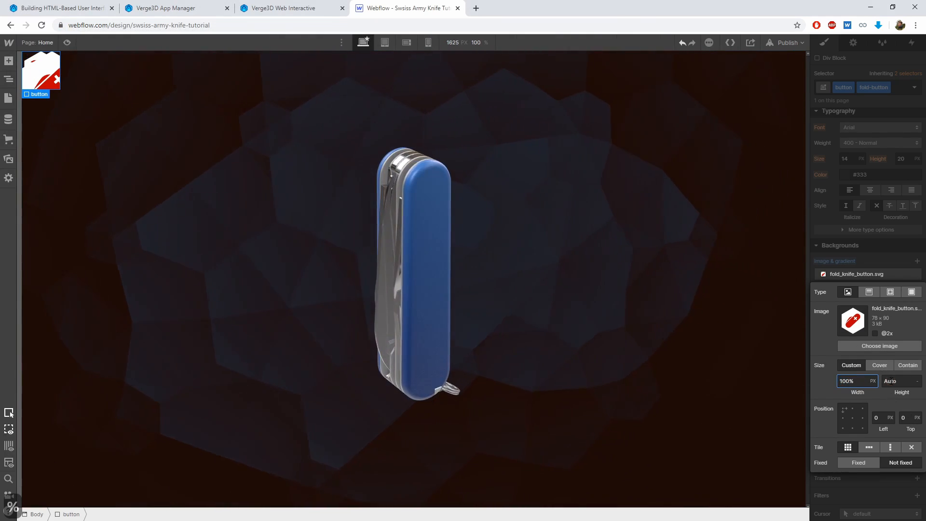
pyautogui.doubleClick(890, 381)
pyautogui.write('100')
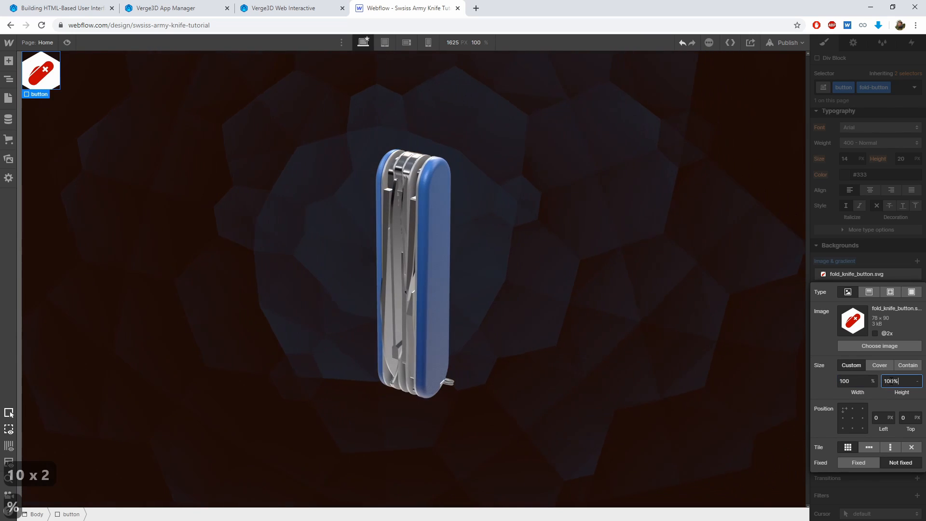
pyautogui.click(852, 418)
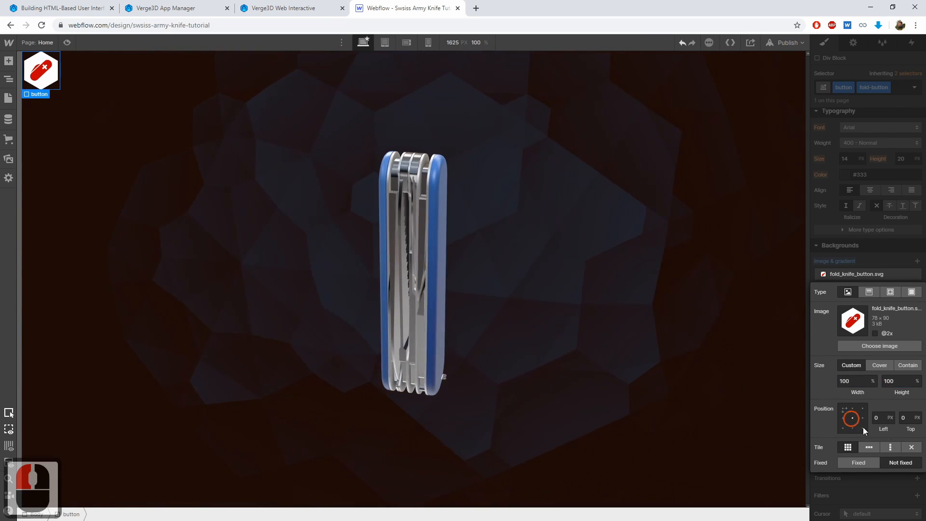
pyautogui.click(916, 448)
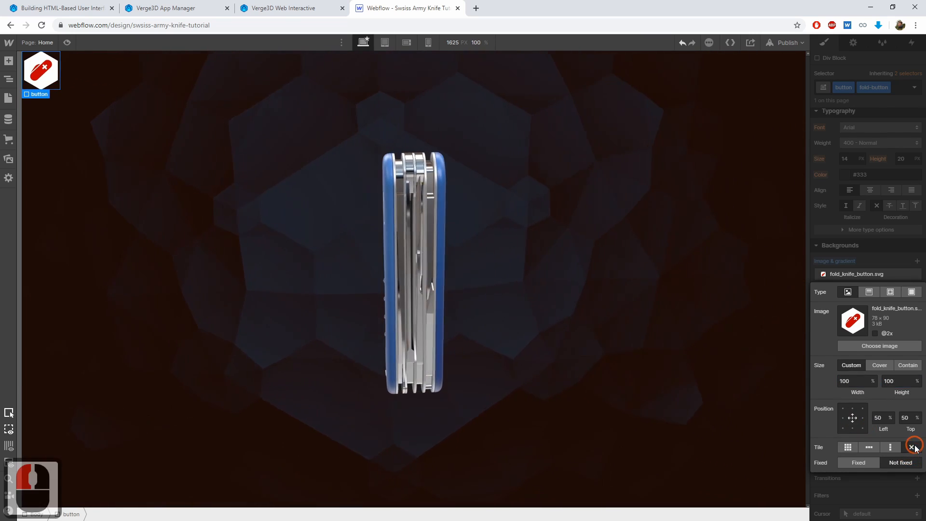
pyautogui.click(885, 257)
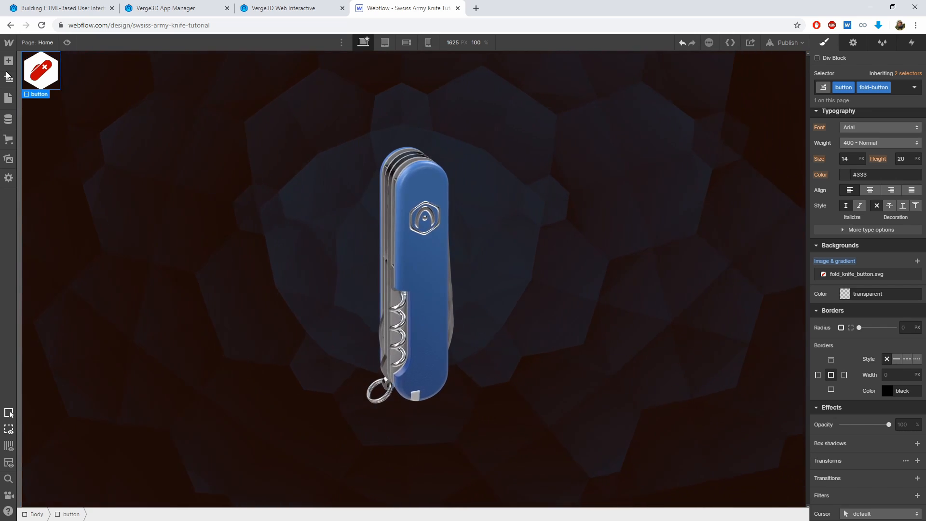
# Set the top margin of the fold-button div to 90 px so it sits below the unfold button
pyautogui.scroll(18, 885, 219)
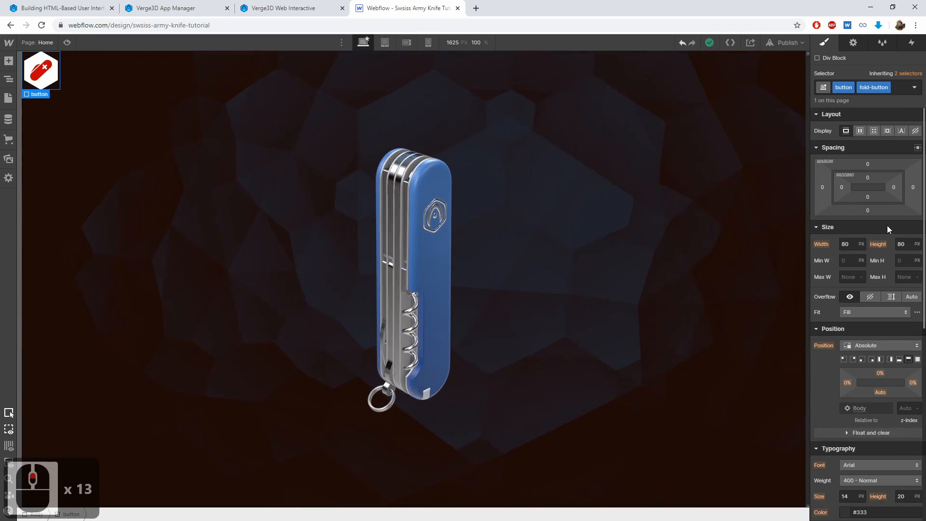
pyautogui.moveTo(868, 163); pyautogui.dragTo(869, 132)
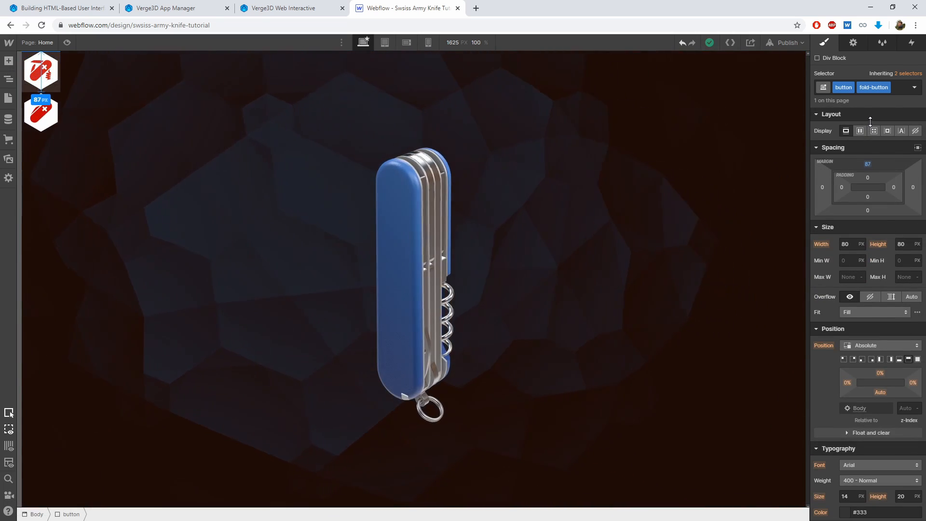
pyautogui.click(868, 165)
pyautogui.write('90')
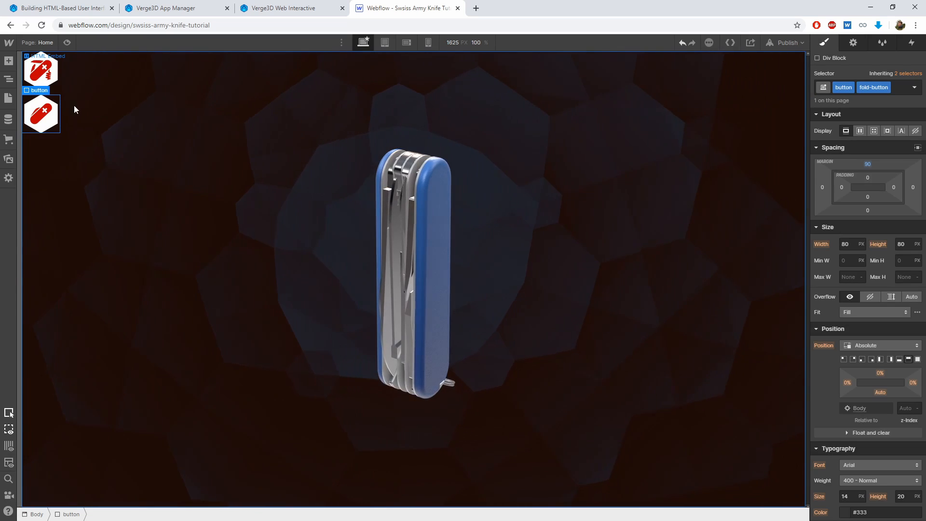
# Select the third button div and add the combo class annotation-button to it
pyautogui.click(9, 79)
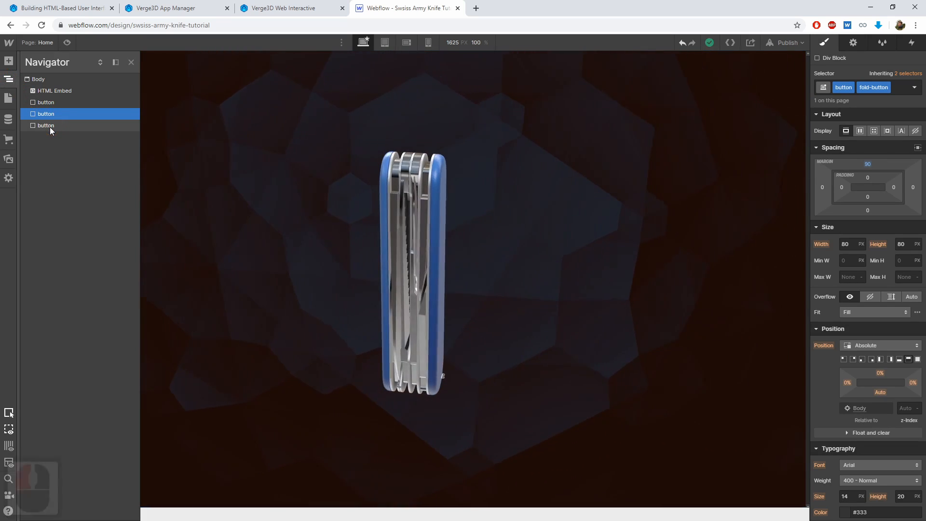
pyautogui.click(50, 127)
pyautogui.click(8, 80)
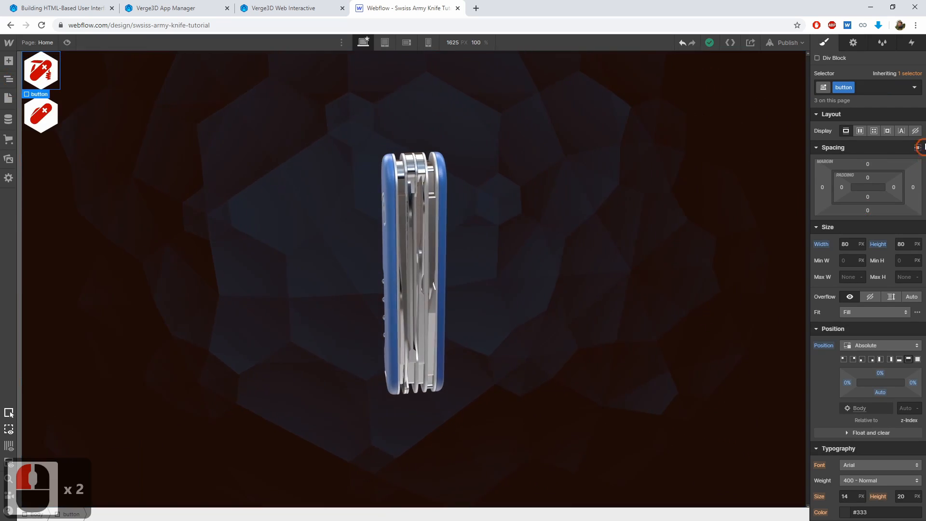
pyautogui.click(889, 90)
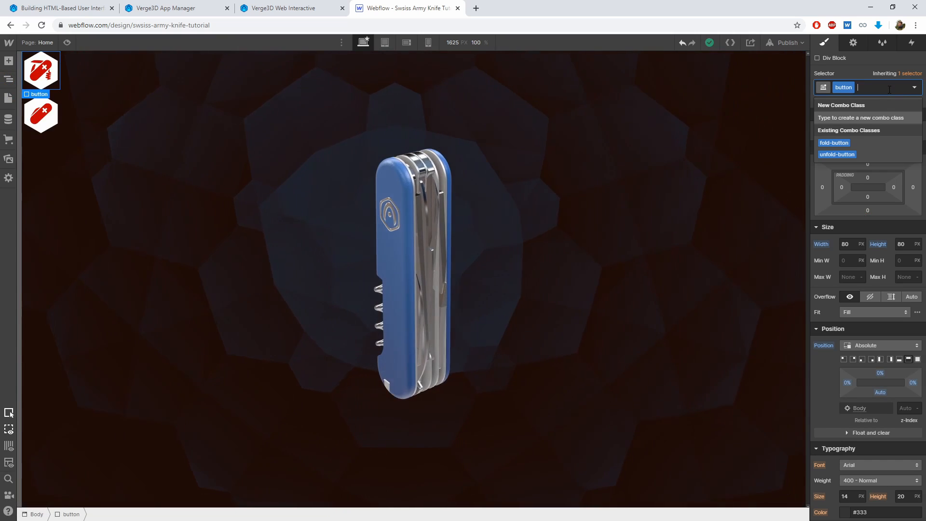
pyautogui.write('annotatio')
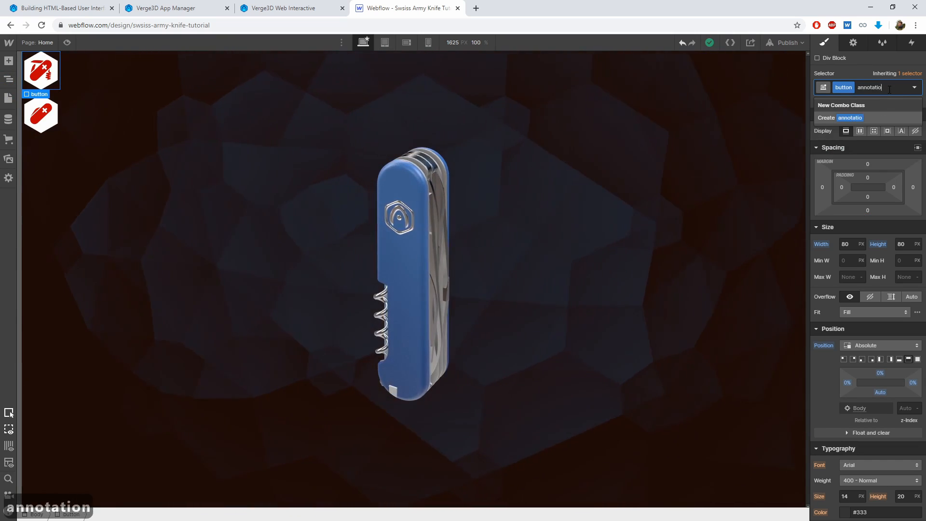
pyautogui.write('n-button')
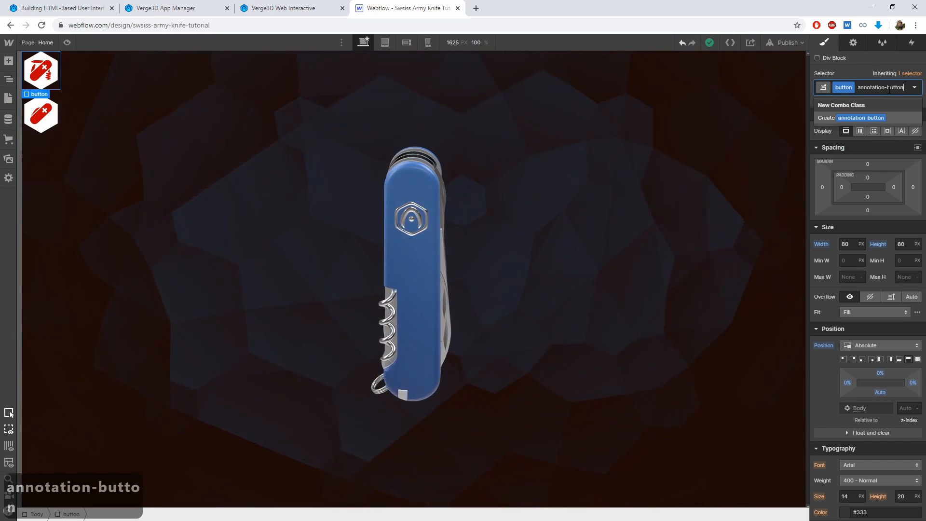
pyautogui.press('Return')
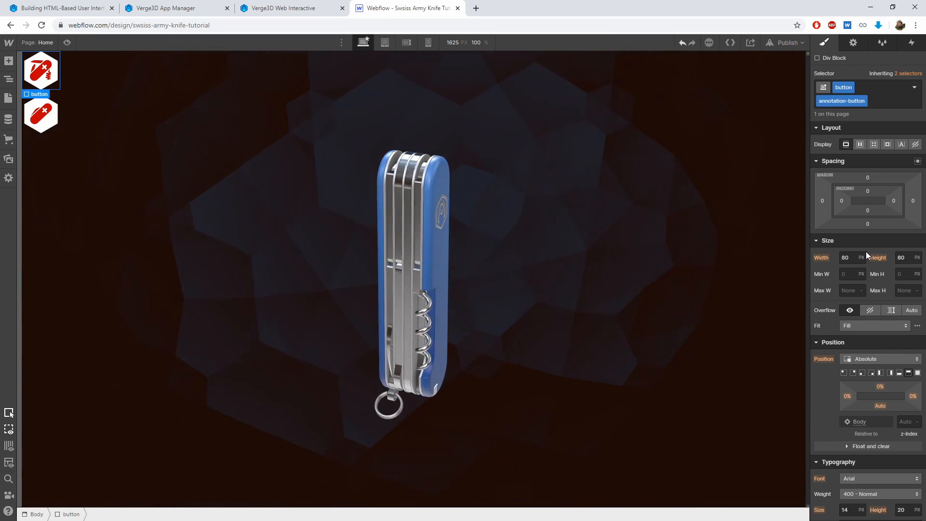
# Add a background image to the annotation-button class, uploading the annotation_visible_button file from the 05_html_interface folder
pyautogui.scroll(-6, 838, 350)
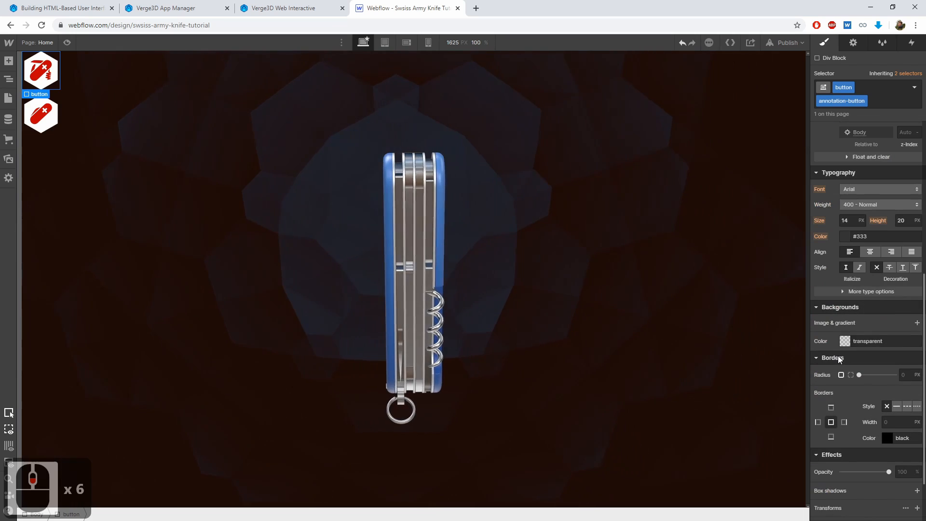
pyautogui.click(918, 323)
pyautogui.click(878, 202)
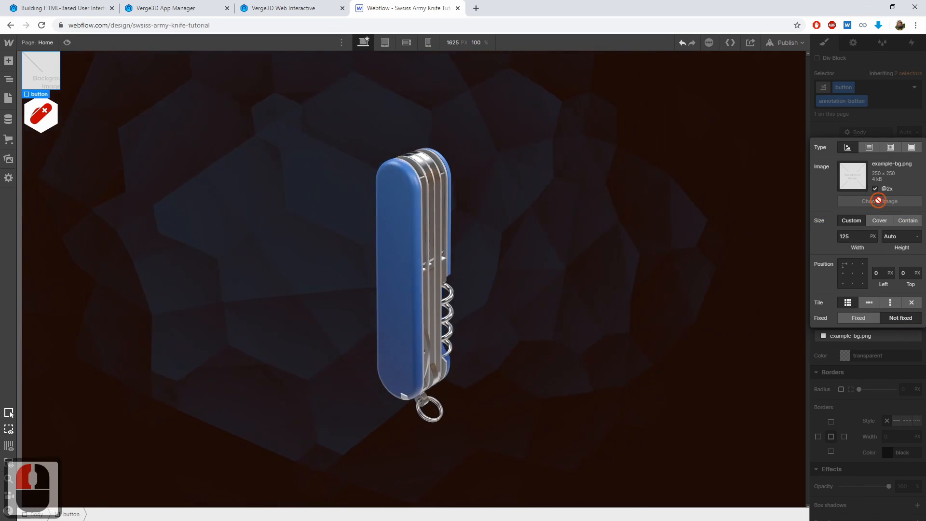
pyautogui.click(120, 83)
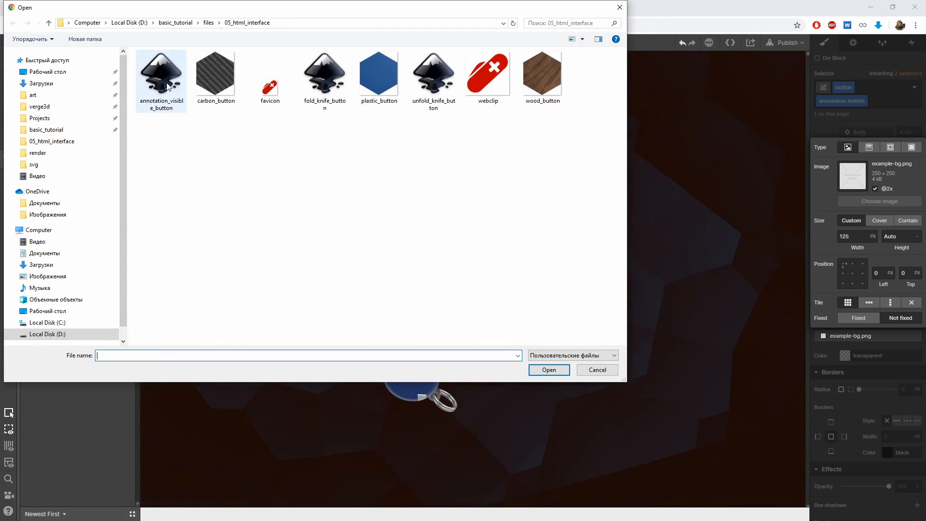
pyautogui.click(168, 87)
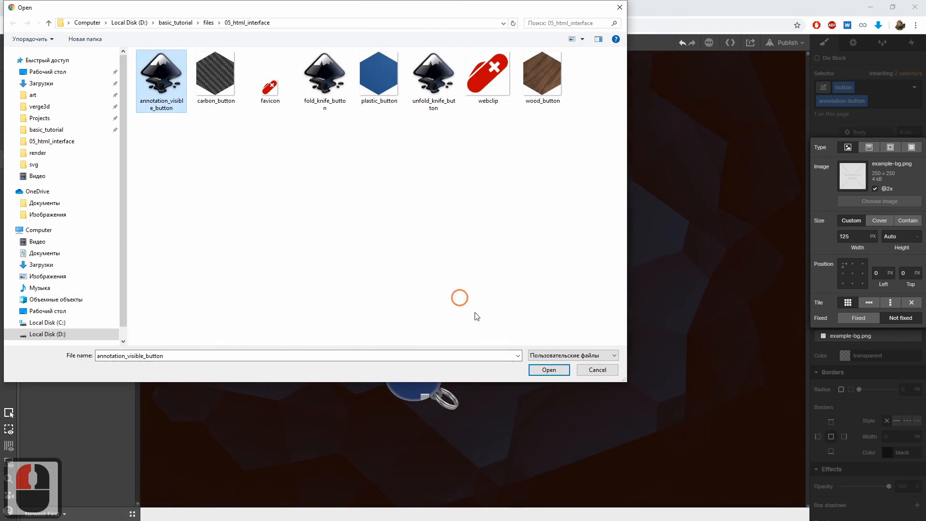
pyautogui.click(549, 370)
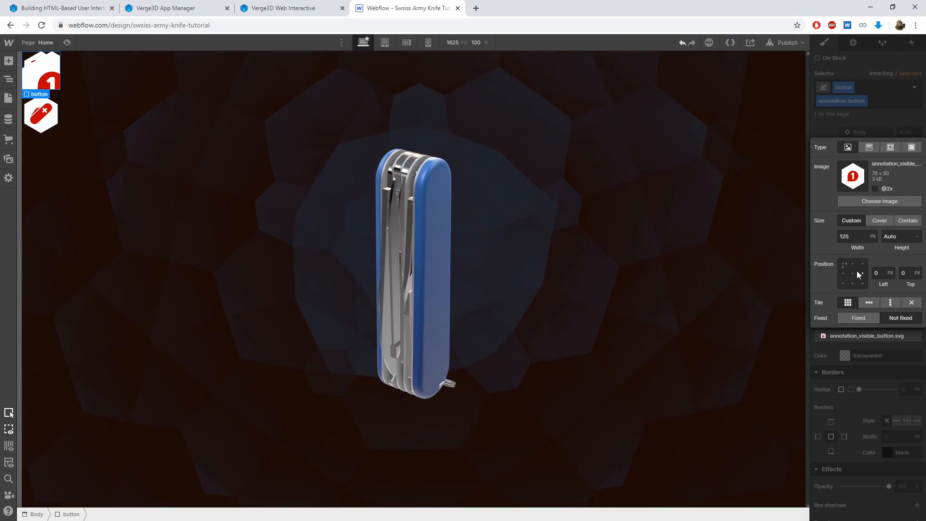
# Center the annotation_visible_button.svg background, size it to 100% width and 100% height, and turn tiling off
pyautogui.click(854, 274)
pyautogui.doubleClick(859, 239)
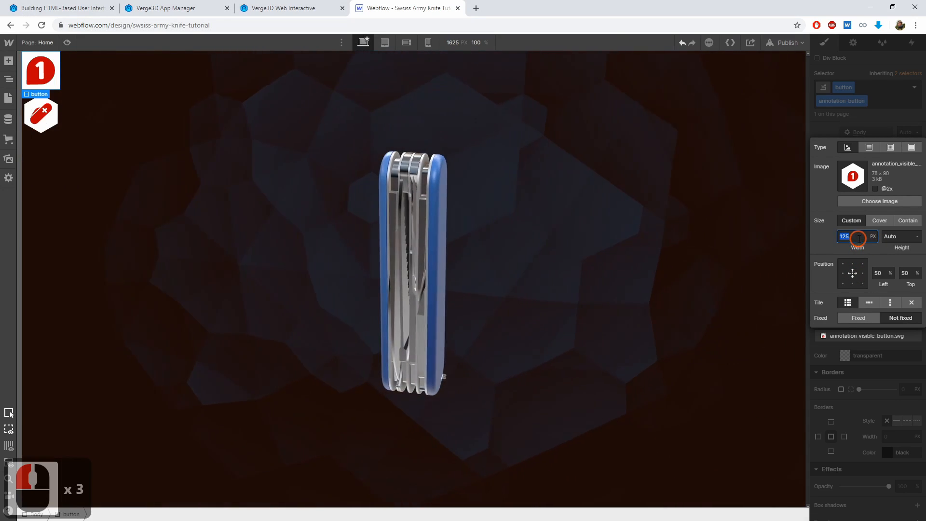
pyautogui.write('100%')
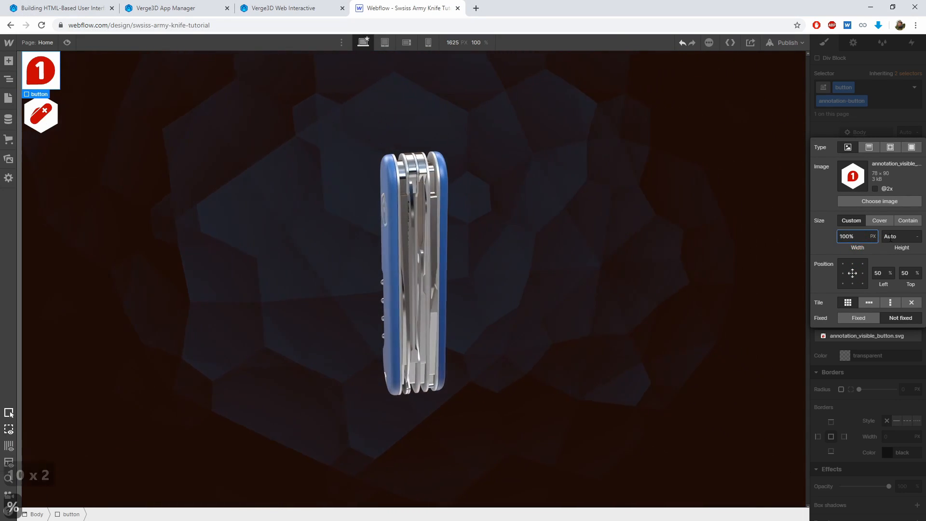
pyautogui.doubleClick(897, 237)
pyautogui.write('100%')
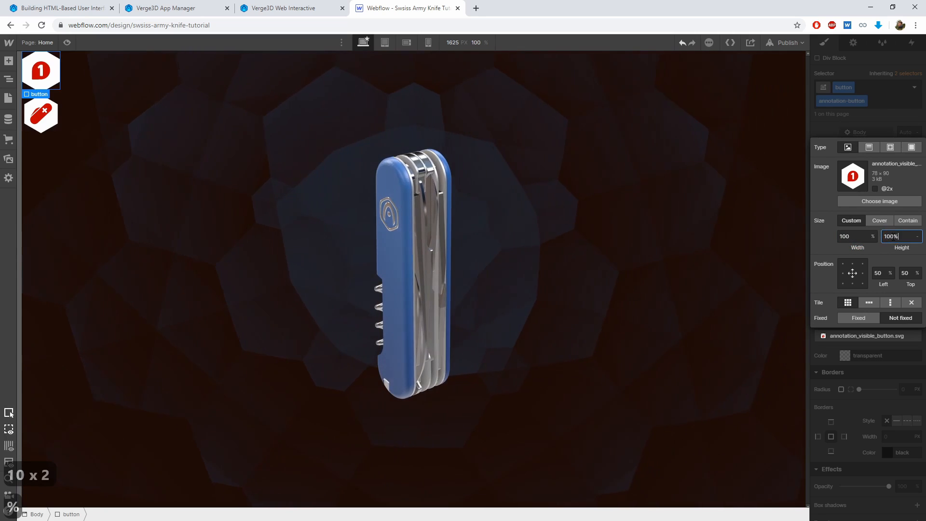
pyautogui.click(911, 303)
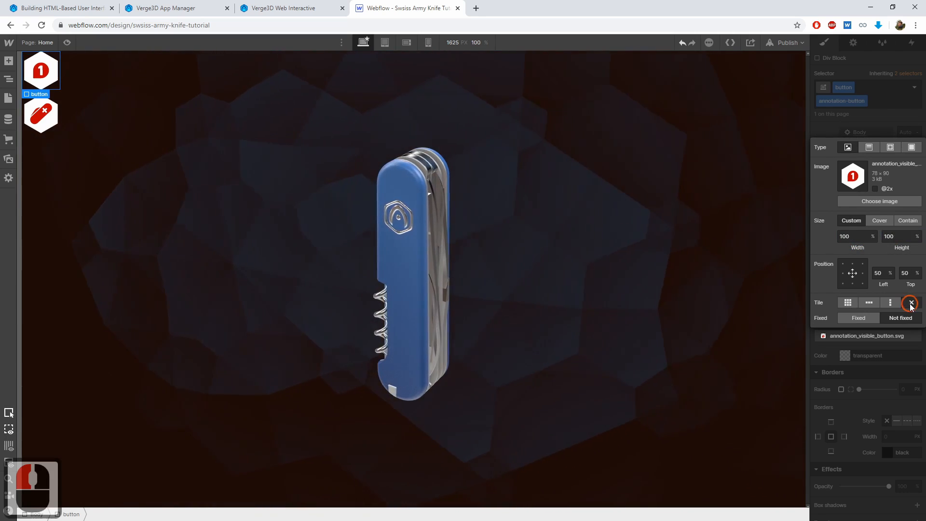
pyautogui.click(902, 363)
# Set the top margin of the annotation-button div to 180 px so it sits below the fold button
pyautogui.scroll(16, 861, 329)
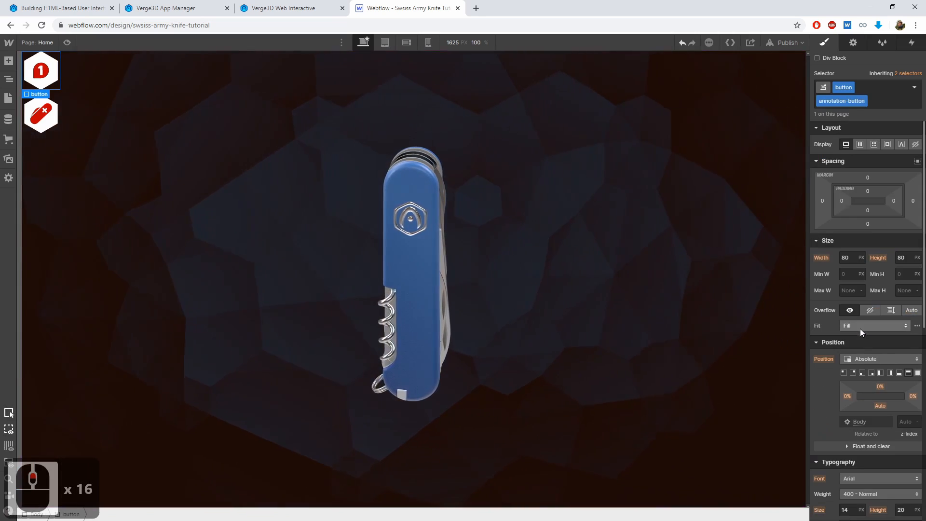
pyautogui.moveTo(867, 177); pyautogui.dragTo(883, 88)
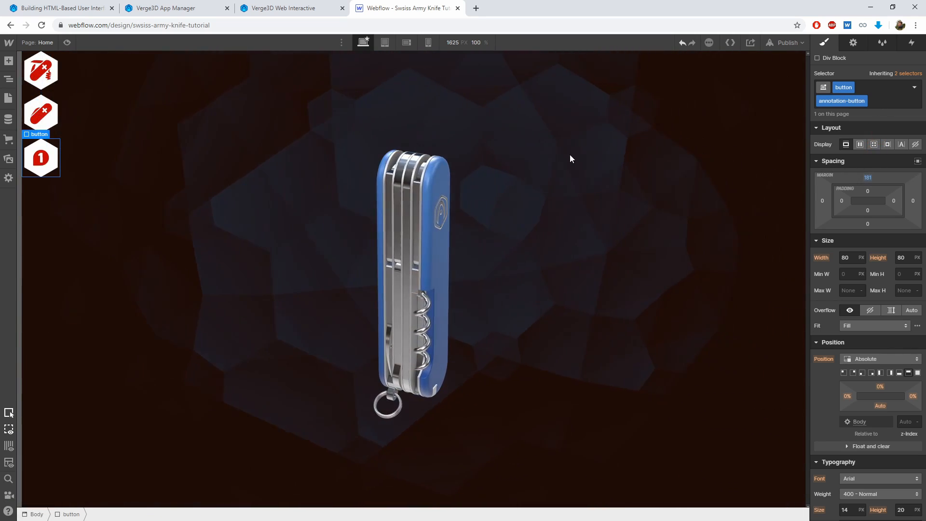
pyautogui.click(41, 114)
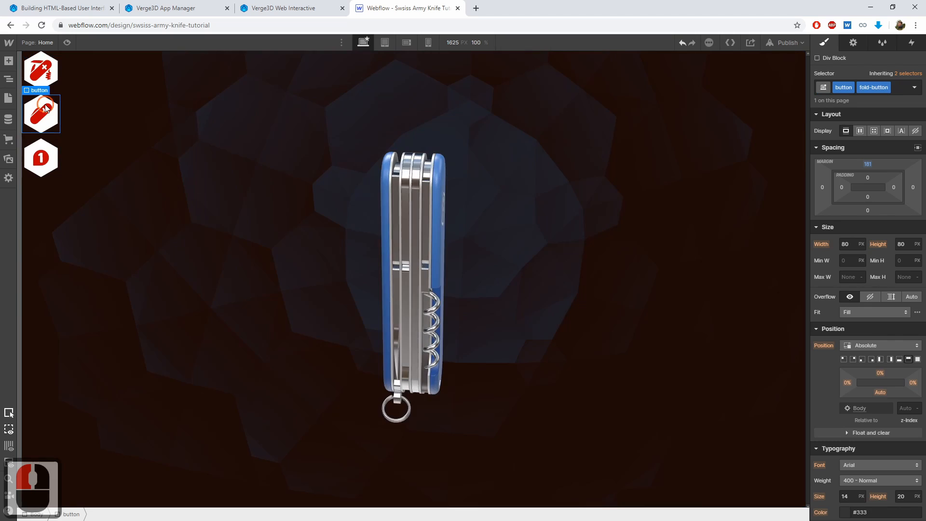
pyautogui.click(39, 170)
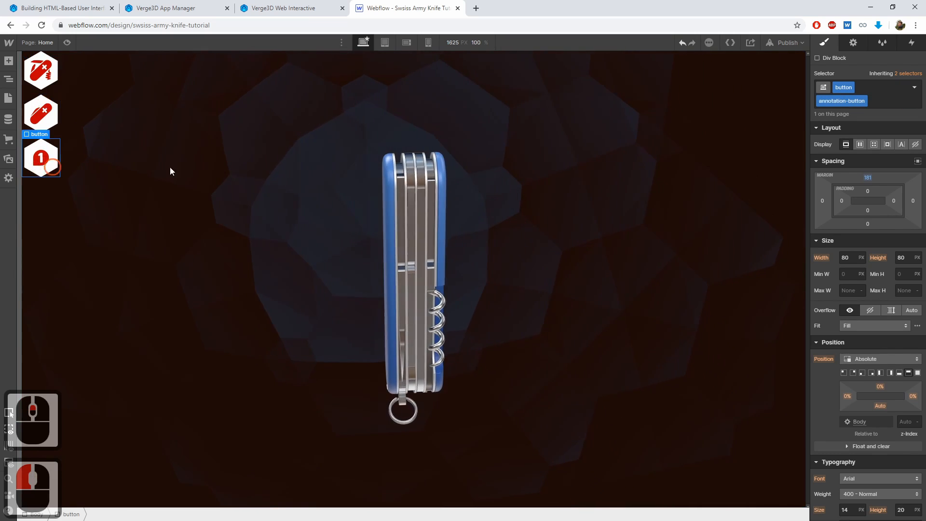
pyautogui.click(873, 176)
pyautogui.write('1')
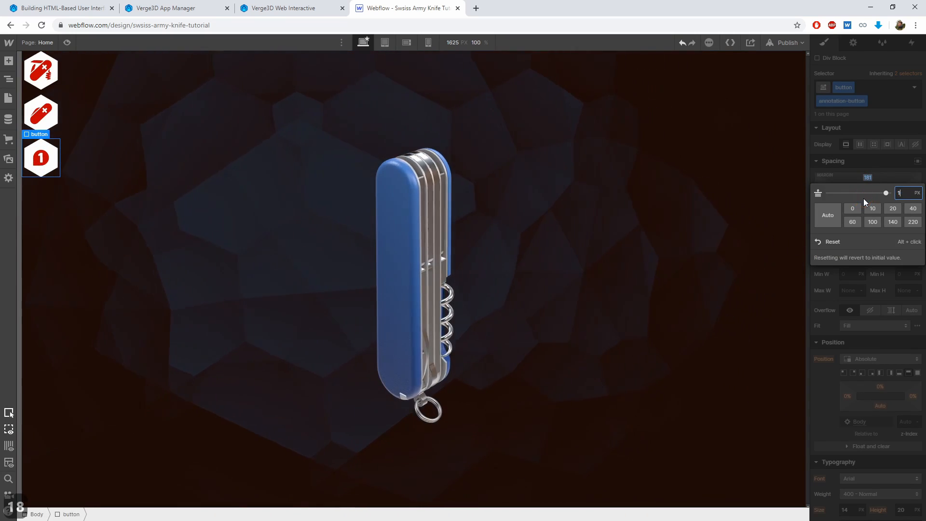
pyautogui.write('80')
pyautogui.press('Return')
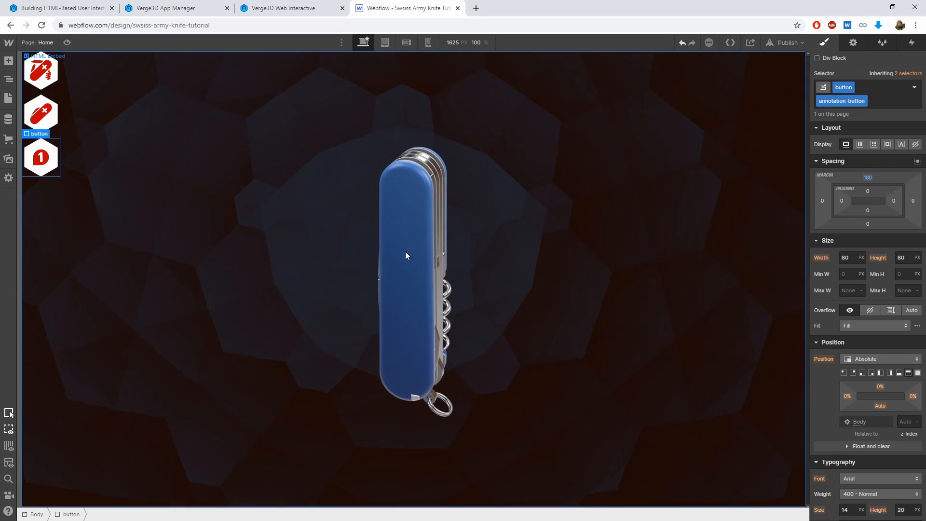
# Add a new div block to the page body after the HTML embed and give it the class left-panel
pyautogui.click(441, 245)
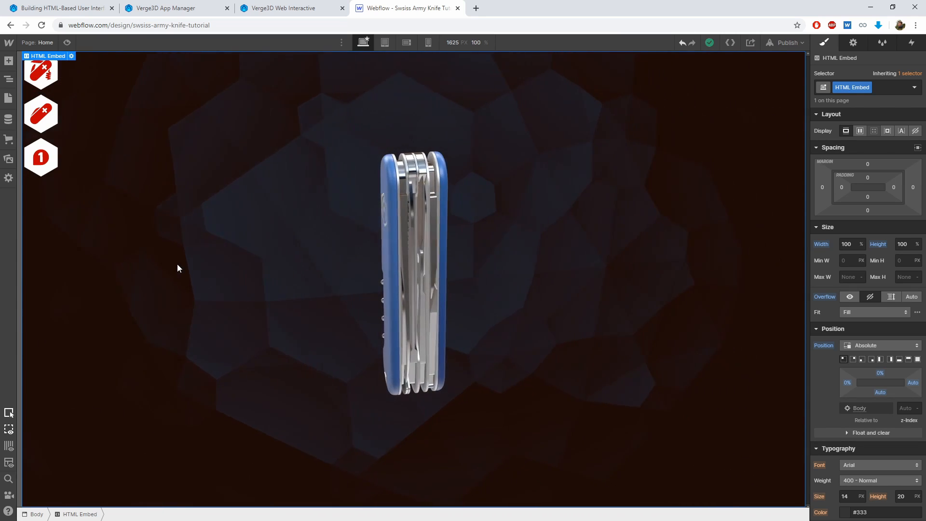
pyautogui.click(6, 58)
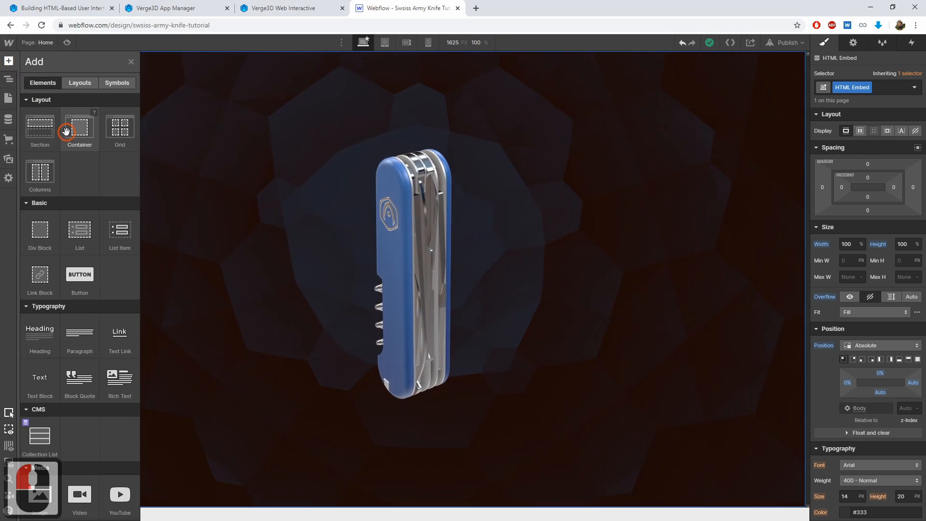
pyautogui.click(42, 235)
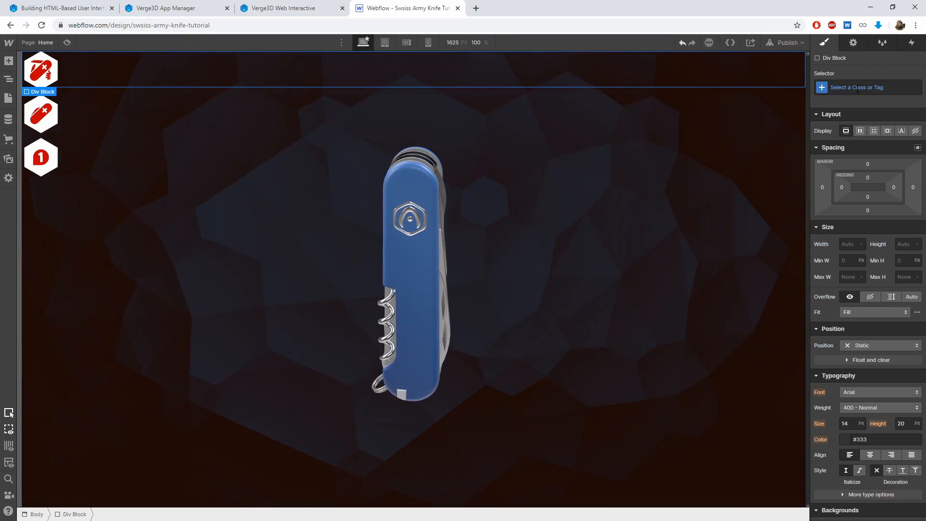
pyautogui.click(858, 88)
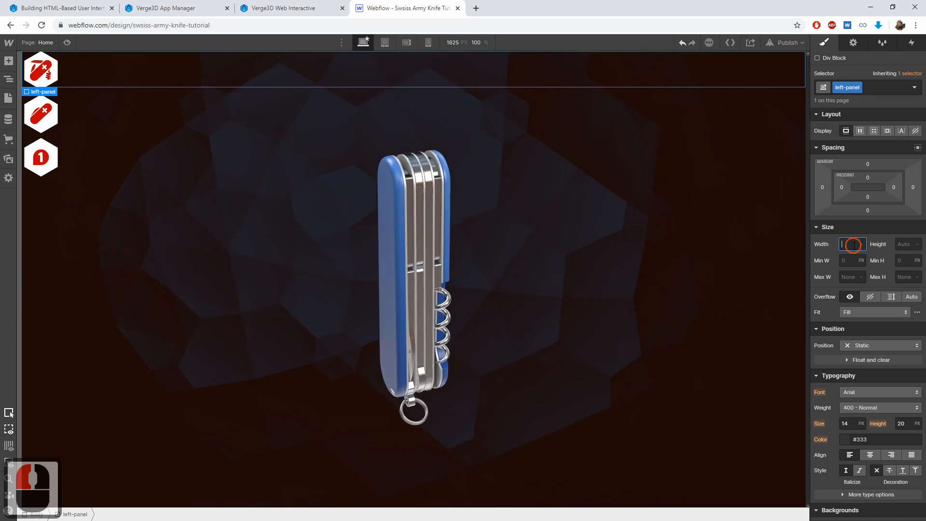
# Set the left-panel div's width to 80 px and its height to 260 px so it encloses all three buttons
pyautogui.write('8')
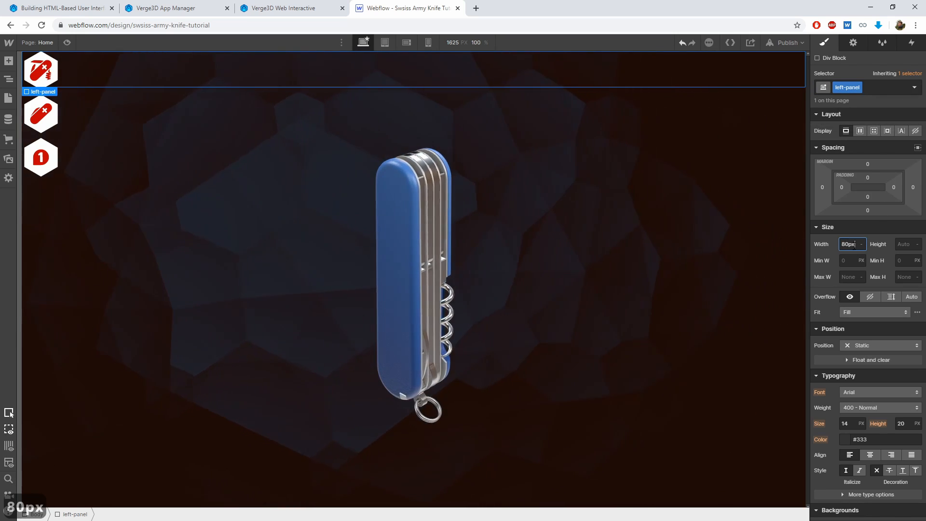
pyautogui.write('0px')
pyautogui.click(900, 245)
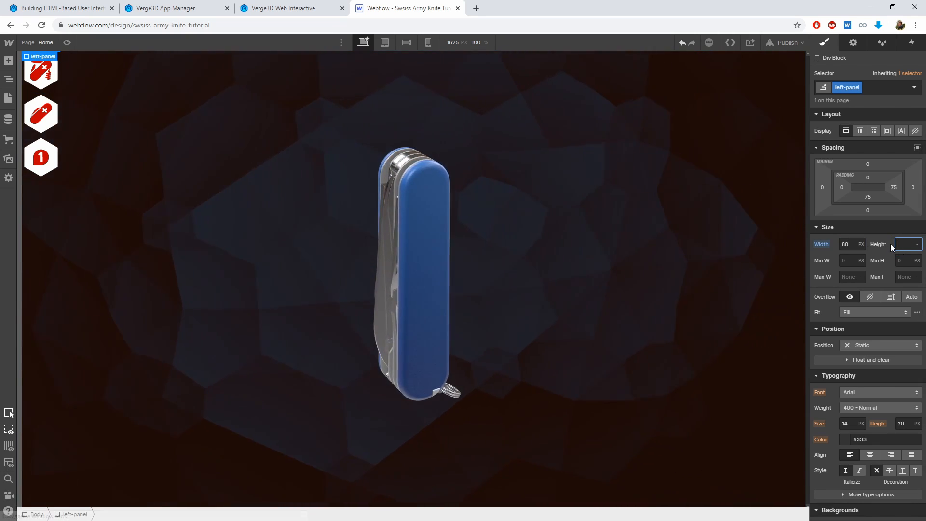
pyautogui.write('240')
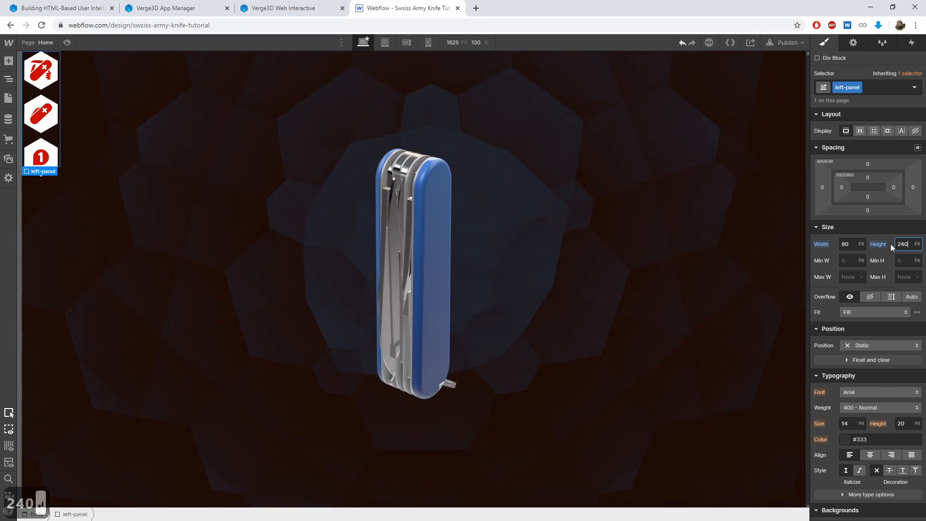
pyautogui.click(898, 243)
pyautogui.tripleClick(899, 244)
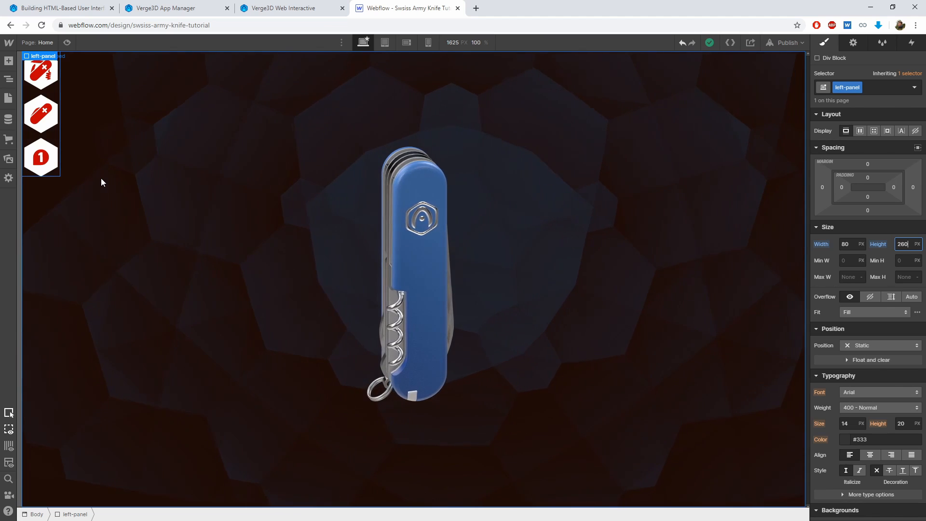
# Nest the three button divs inside the left-panel div in the page hierarchy, keeping their order
pyautogui.click(9, 81)
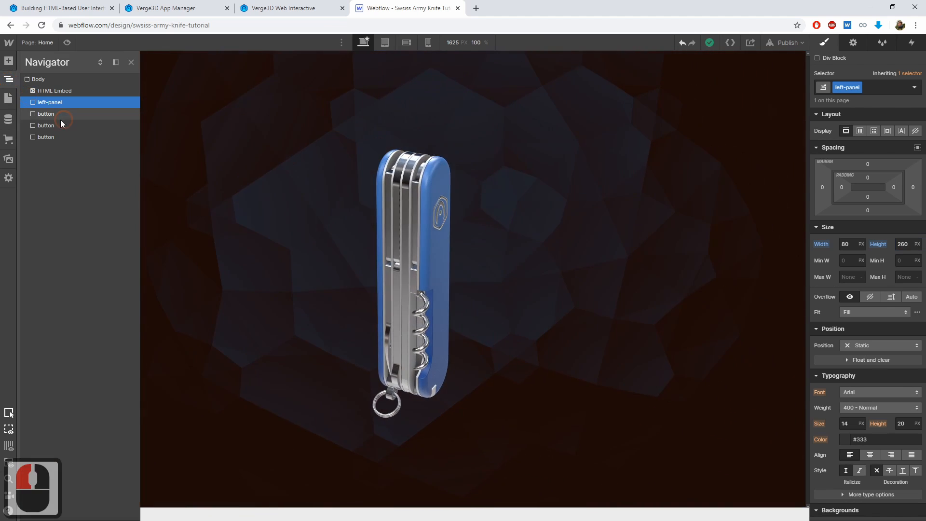
pyautogui.click(43, 114)
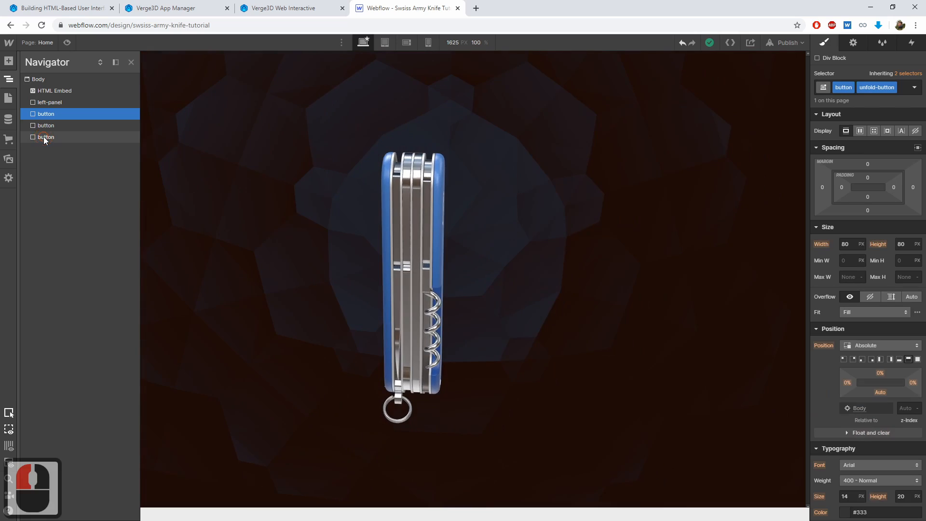
pyautogui.keyDown('shift'); pyautogui.click(45, 137); pyautogui.keyUp('shift')
pyautogui.moveTo(47, 115); pyautogui.dragTo(52, 102)
pyautogui.moveTo(48, 125); pyautogui.dragTo(52, 103)
pyautogui.moveTo(48, 137); pyautogui.dragTo(54, 101)
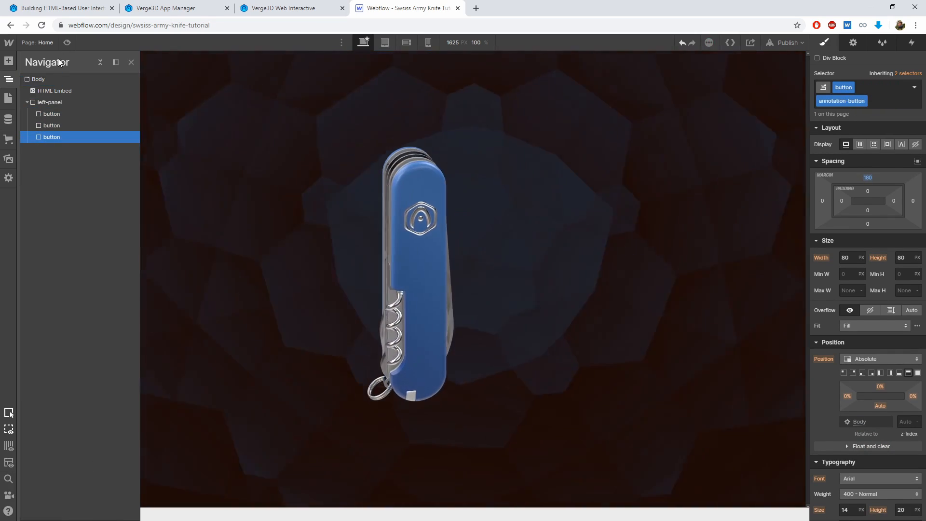
pyautogui.click(131, 62)
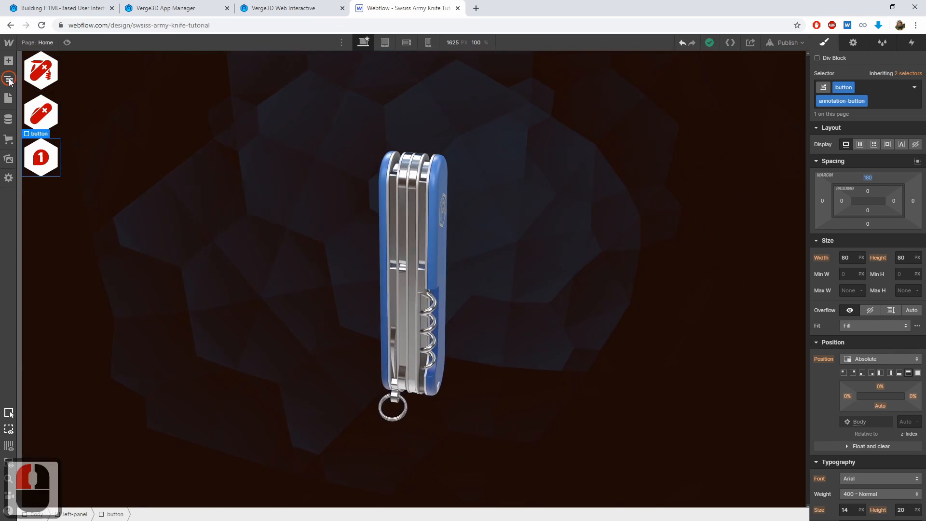
# Select the left-panel div and set its position to Absolute
pyautogui.click(9, 81)
pyautogui.doubleClick(46, 94)
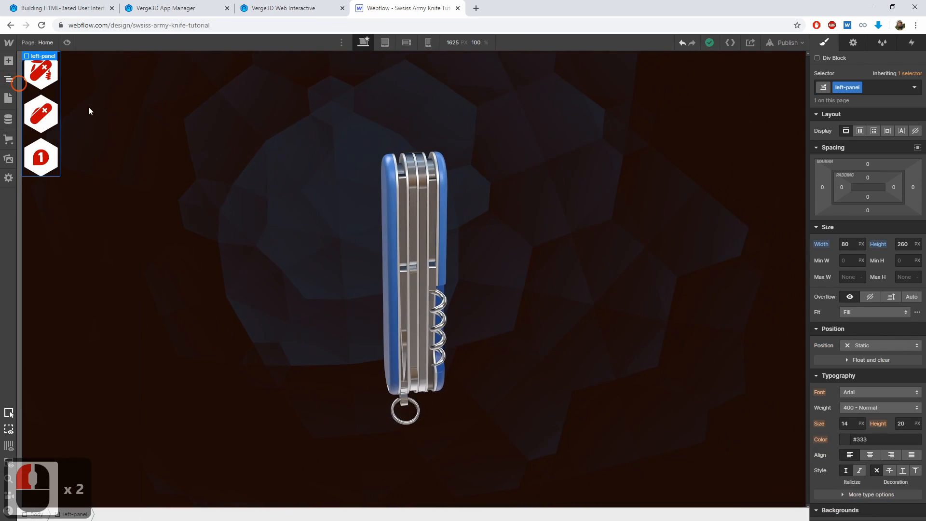
pyautogui.moveTo(837, 189); pyautogui.dragTo(805, 188)
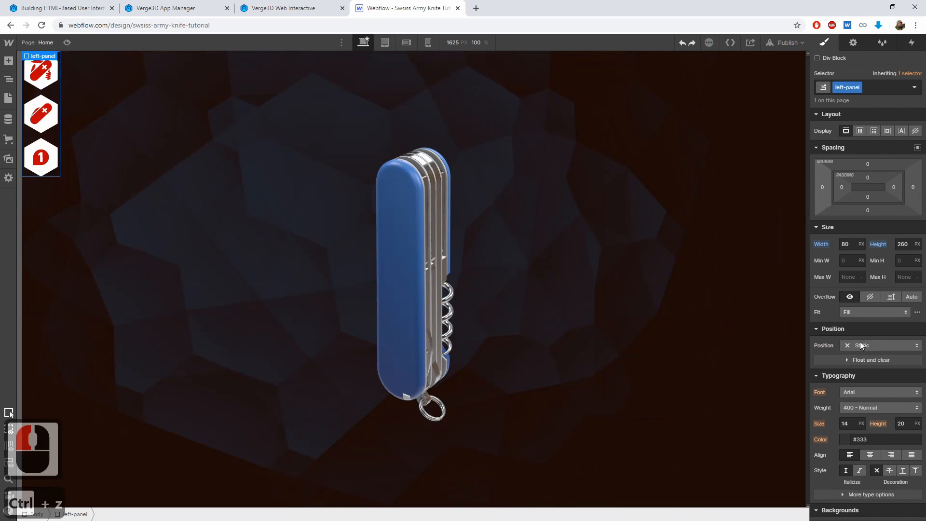
pyautogui.hotkey('ctrl', 'z')
pyautogui.click(863, 348)
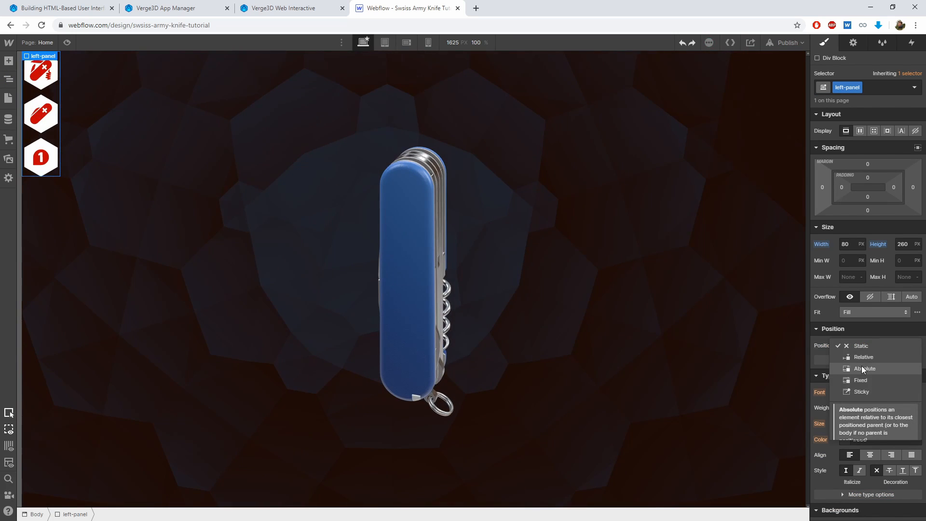
pyautogui.click(861, 365)
# Test moving the left-panel with a left margin of 26 px and a top margin of 44 px, and reset both margins
pyautogui.moveTo(823, 187); pyautogui.dragTo(796, 187)
pyautogui.moveTo(870, 166)
pyautogui.mouseDown()
pyautogui.moveTo(868, 87)
pyautogui.moveTo(870, 163)
pyautogui.mouseUp()
pyautogui.doubleClick(869, 164)
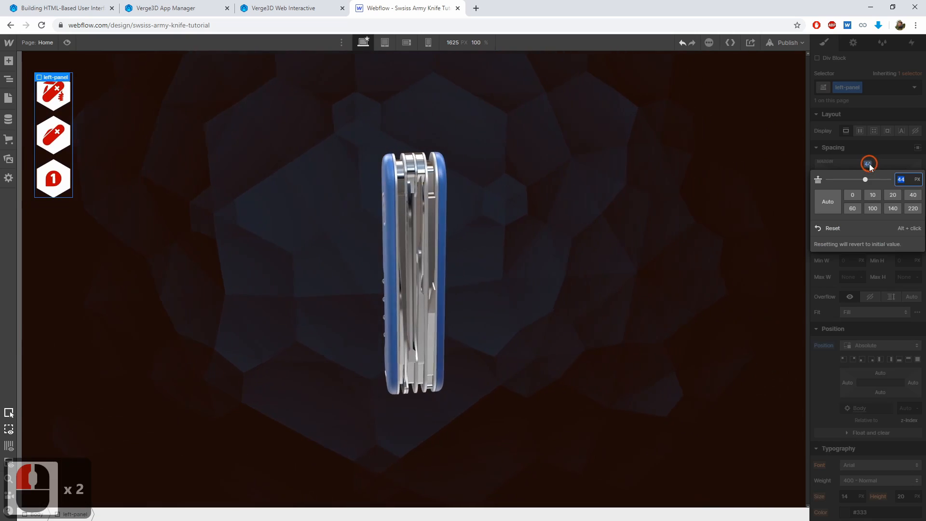
pyautogui.click(835, 228)
pyautogui.doubleClick(822, 187)
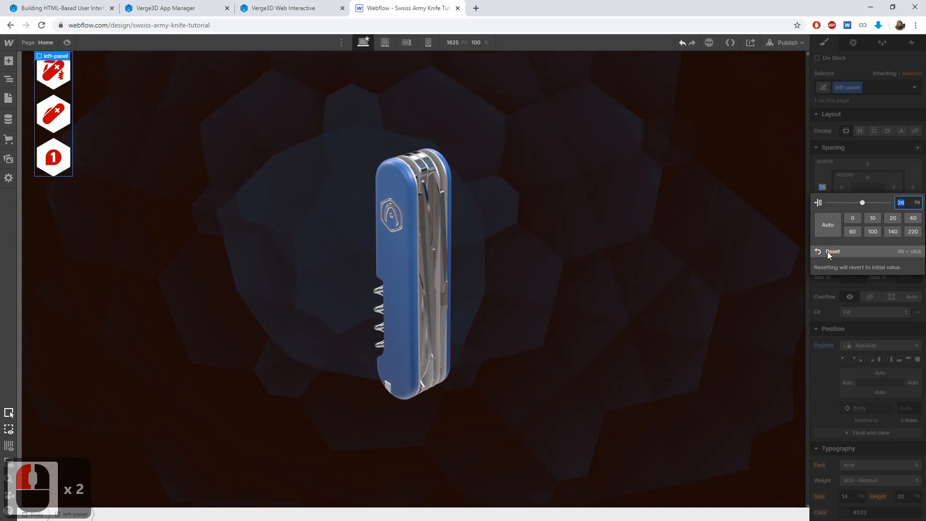
pyautogui.click(829, 253)
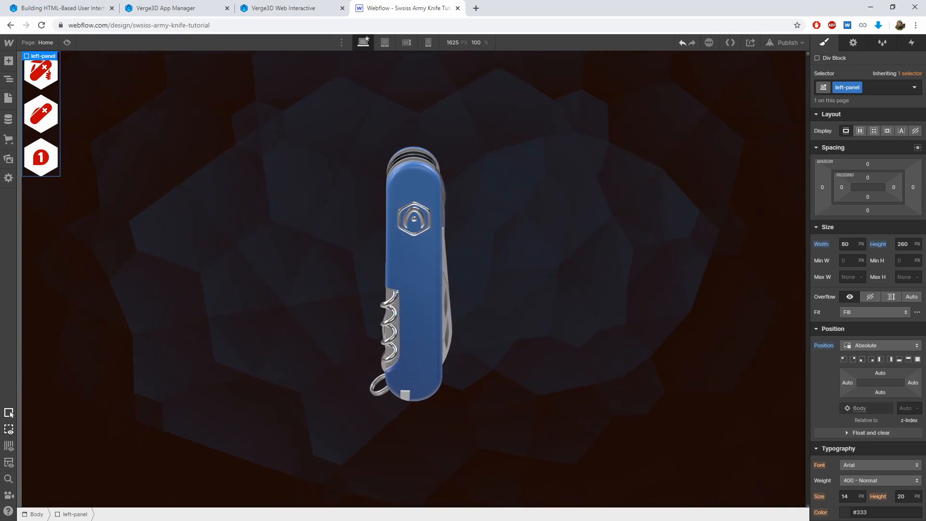
# Add another div block and give it the new class left-panel-position
pyautogui.click(8, 61)
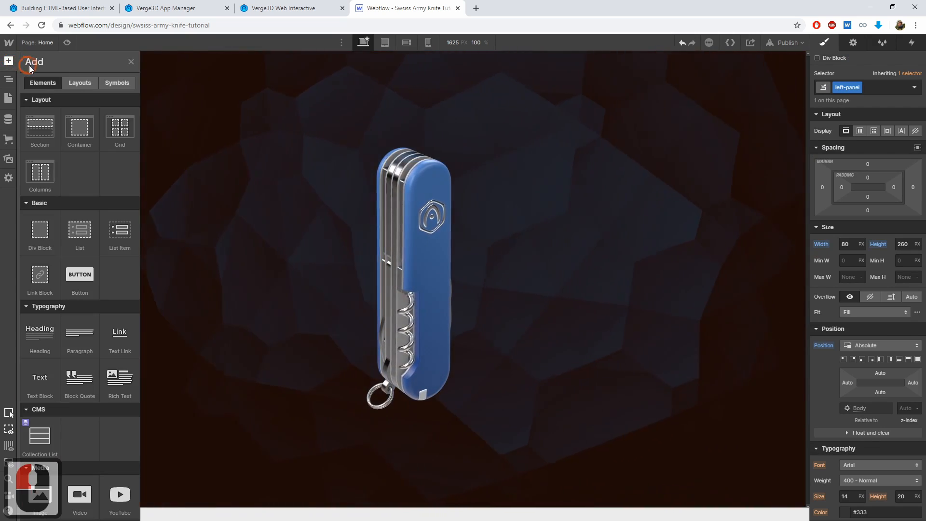
pyautogui.click(45, 233)
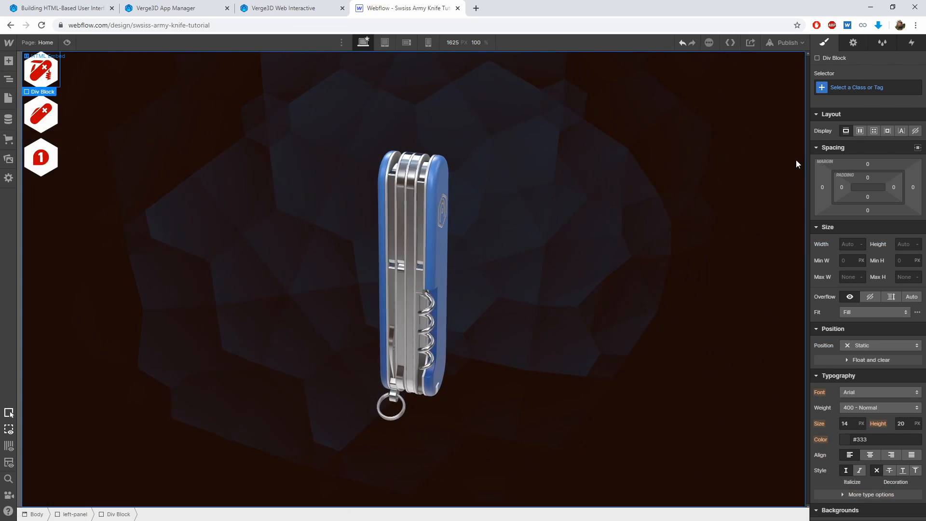
pyautogui.click(861, 87)
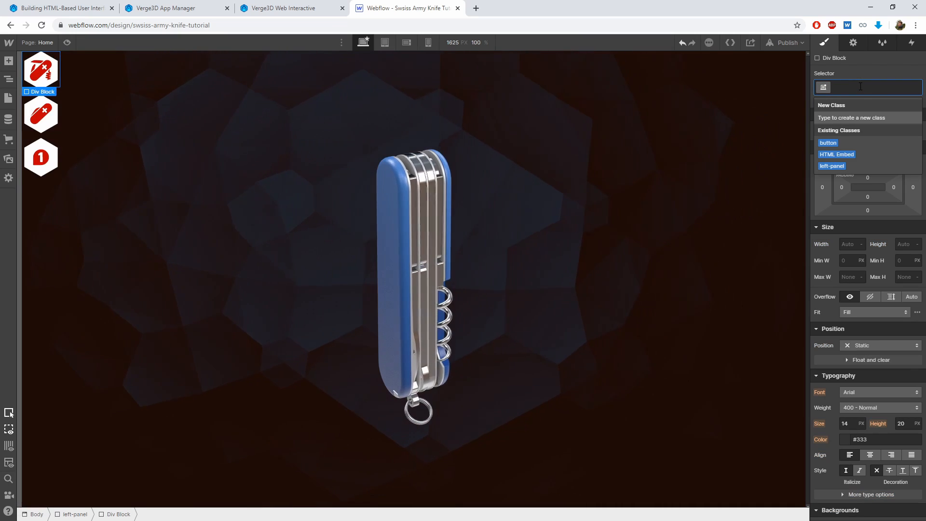
pyautogui.write('le')
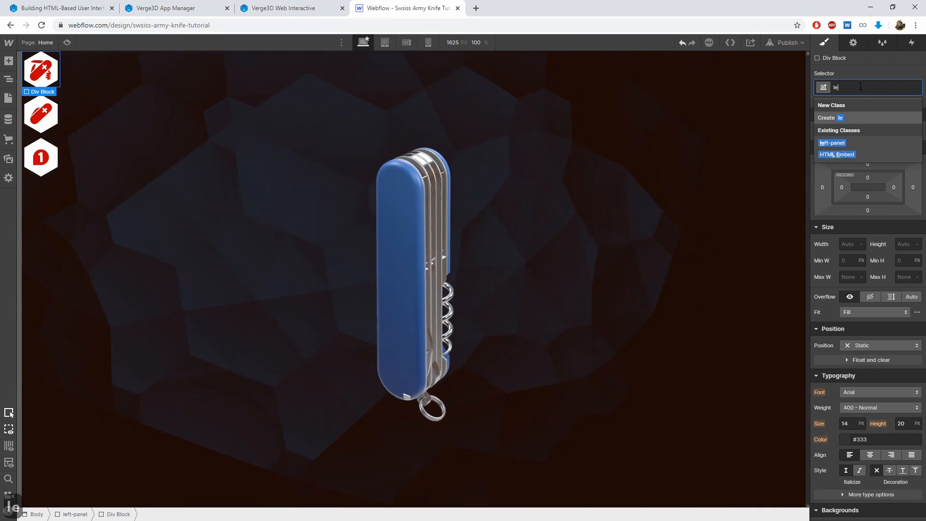
pyautogui.write('ft-panel-position')
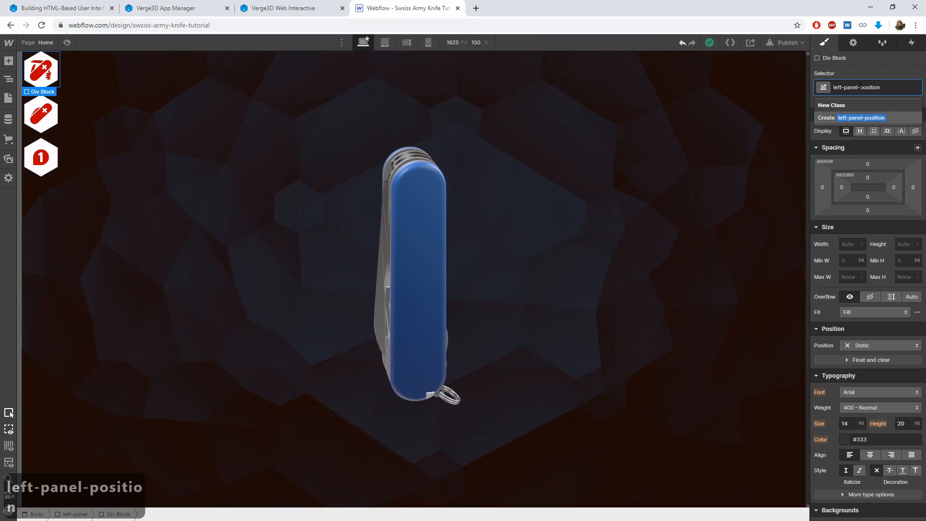
pyautogui.press('Return')
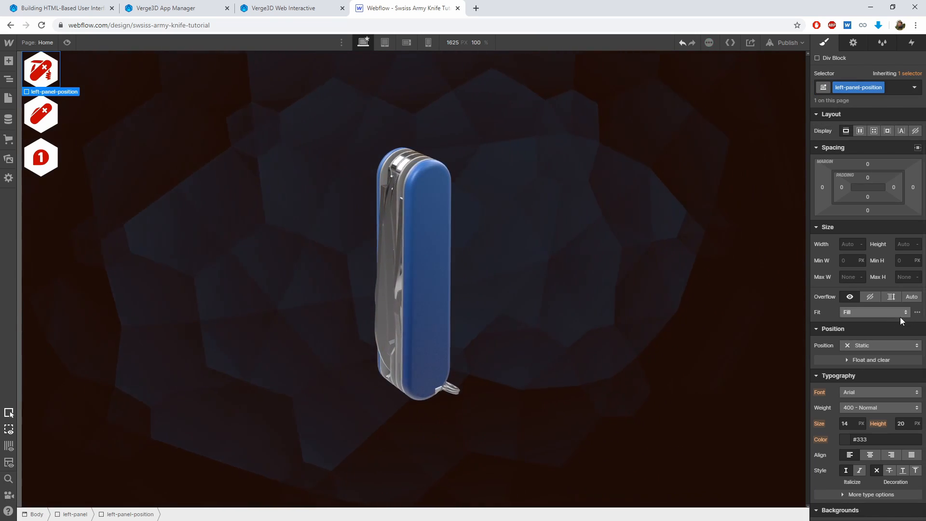
# Set the left-panel-position div to Absolute positioning and anchor it to the top left
pyautogui.click(850, 350)
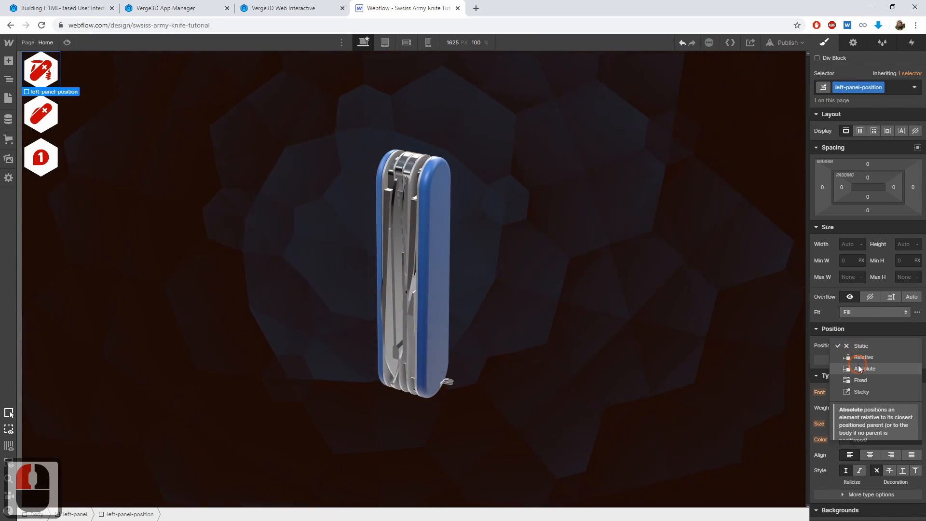
pyautogui.click(864, 368)
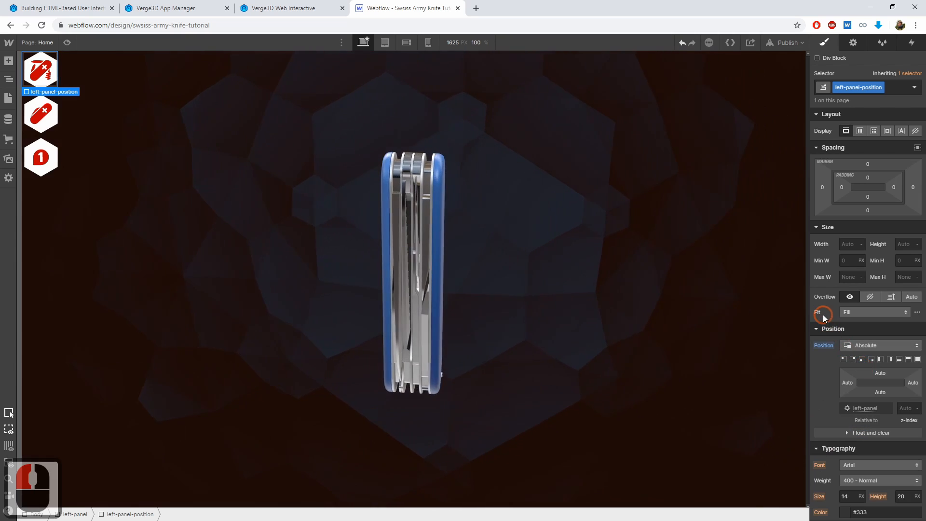
pyautogui.click(844, 360)
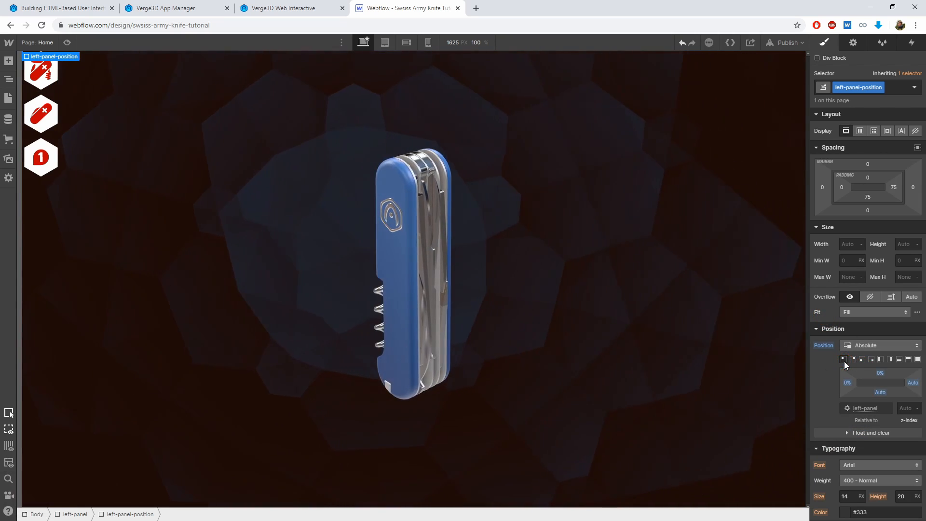
# Set the left-panel-position div's width to 80 px and its height to 50%
pyautogui.click(849, 245)
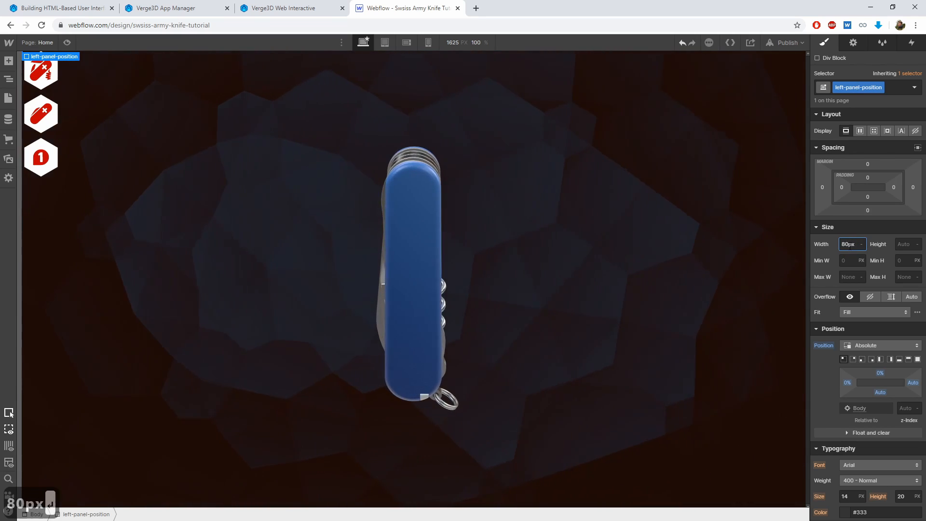
pyautogui.press('Return')
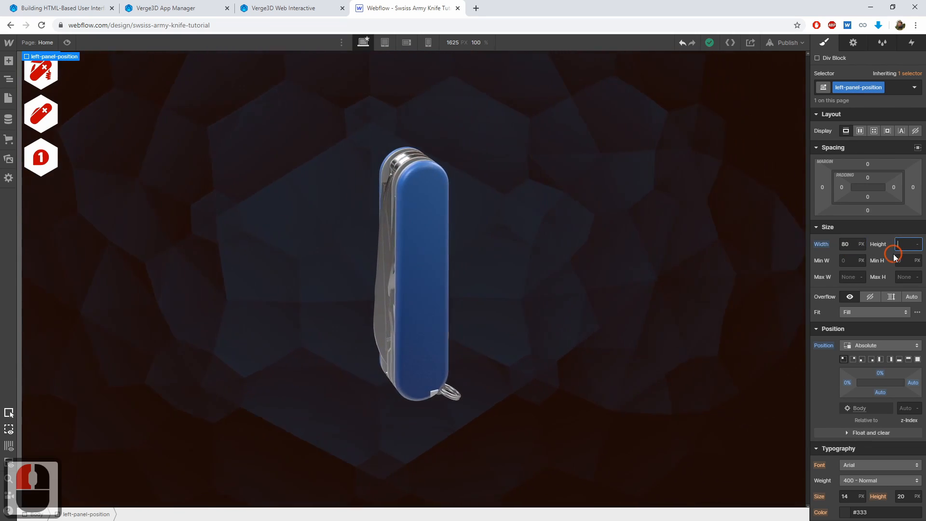
pyautogui.click(920, 246)
pyautogui.click(907, 197)
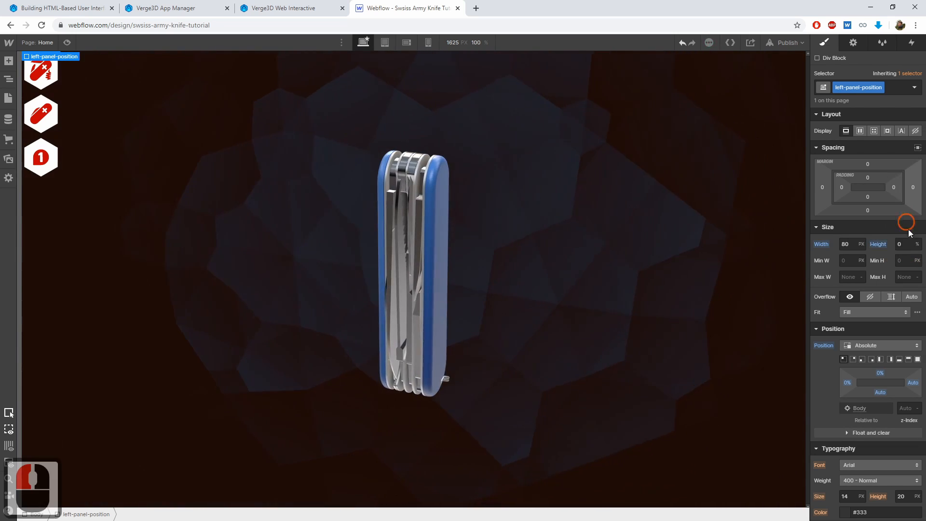
pyautogui.write('50')
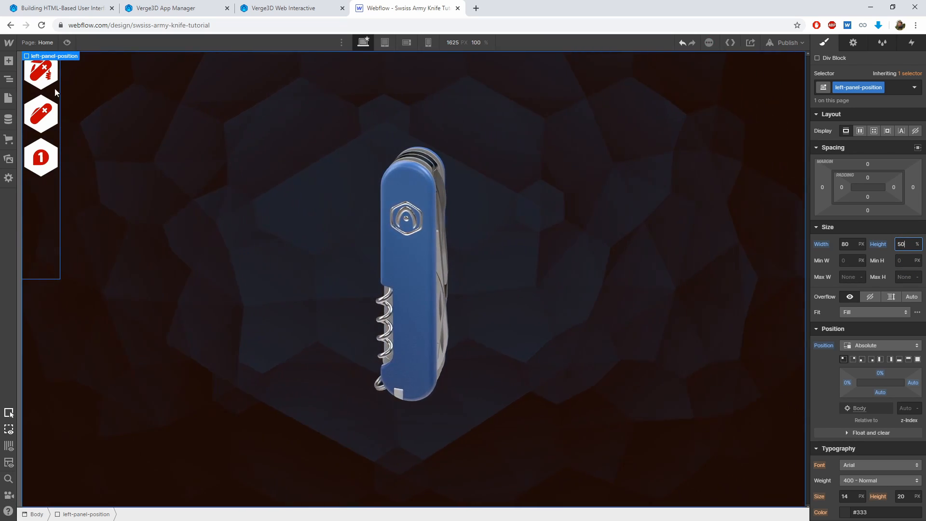
# Nest the left-panel div inside left-panel-position and anchor it to the bottom of that parent
pyautogui.click(8, 79)
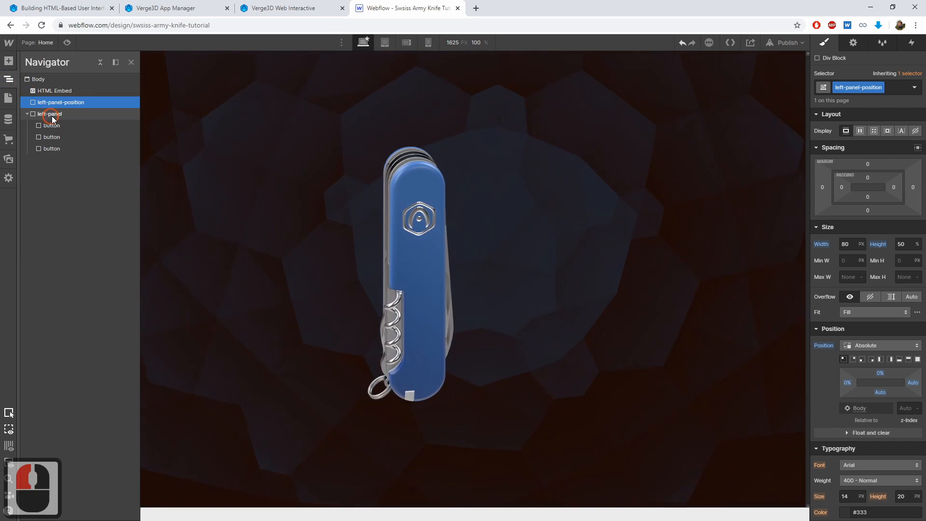
pyautogui.moveTo(53, 118)
pyautogui.mouseDown()
pyautogui.moveTo(67, 106)
pyautogui.moveTo(47, 104)
pyautogui.mouseUp()
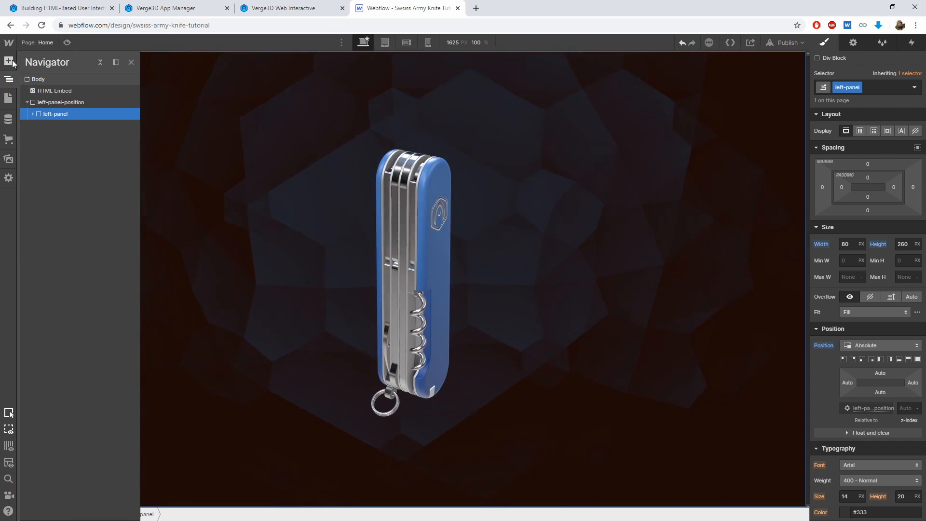
pyautogui.click(131, 62)
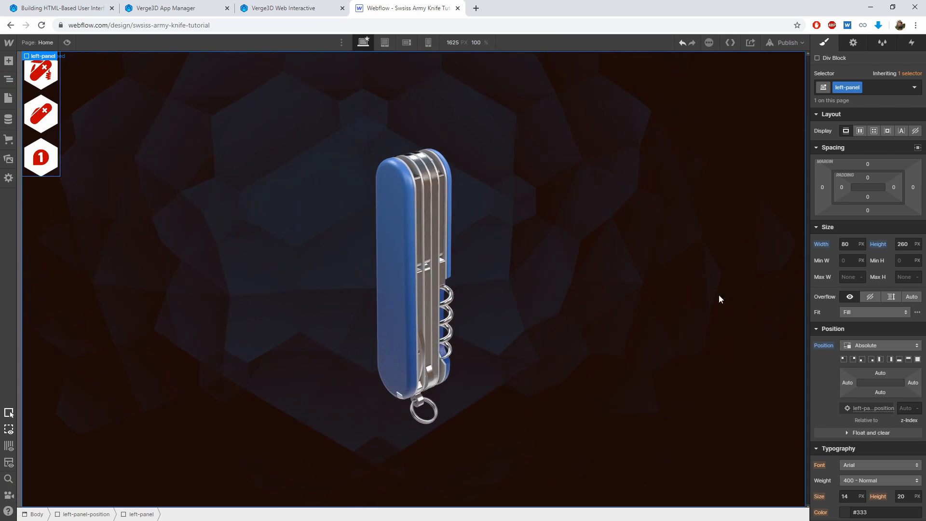
pyautogui.click(899, 359)
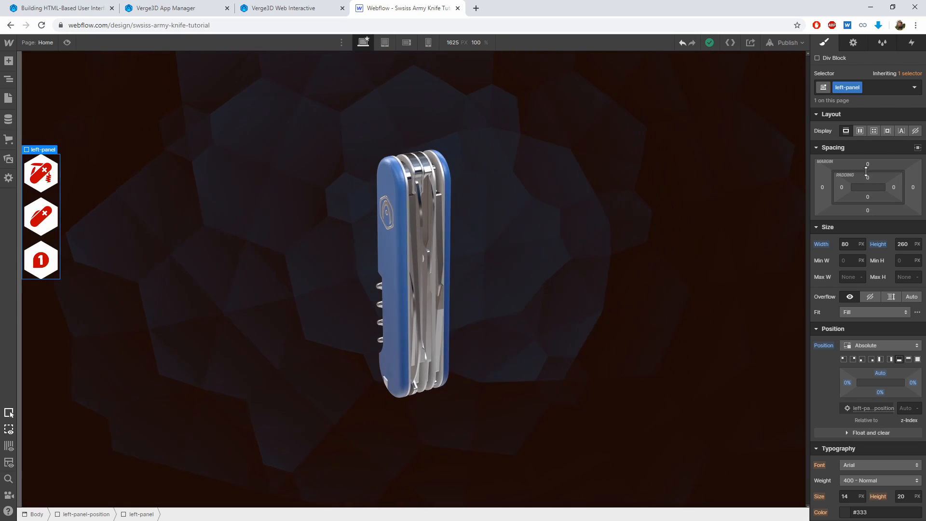
# Give the left-panel div a bottom margin of -130 px and check how it nests inside left-panel-position
pyautogui.moveTo(868, 211); pyautogui.dragTo(878, 147)
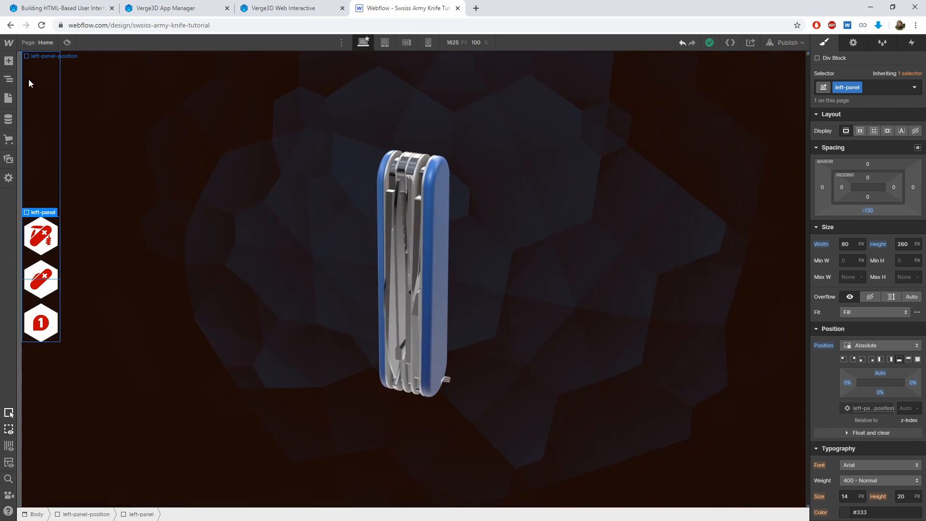
pyautogui.click(40, 84)
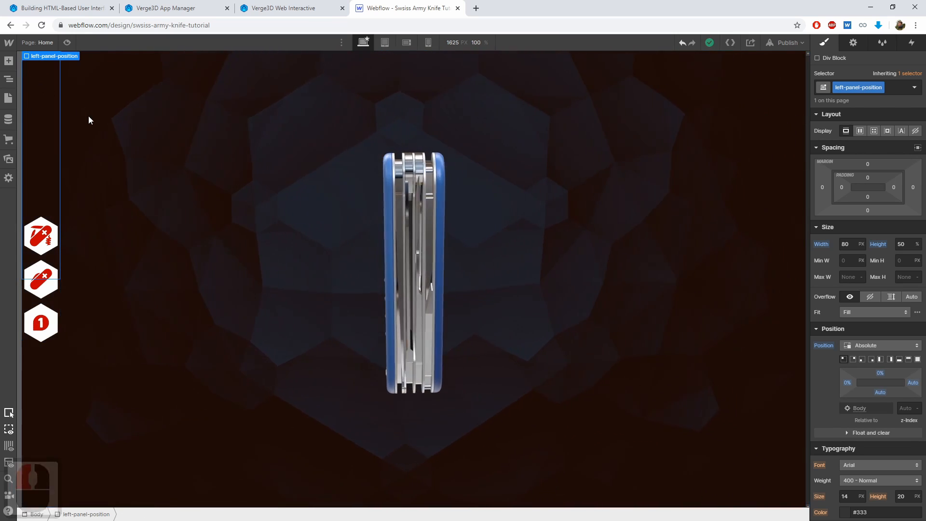
pyautogui.click(8, 79)
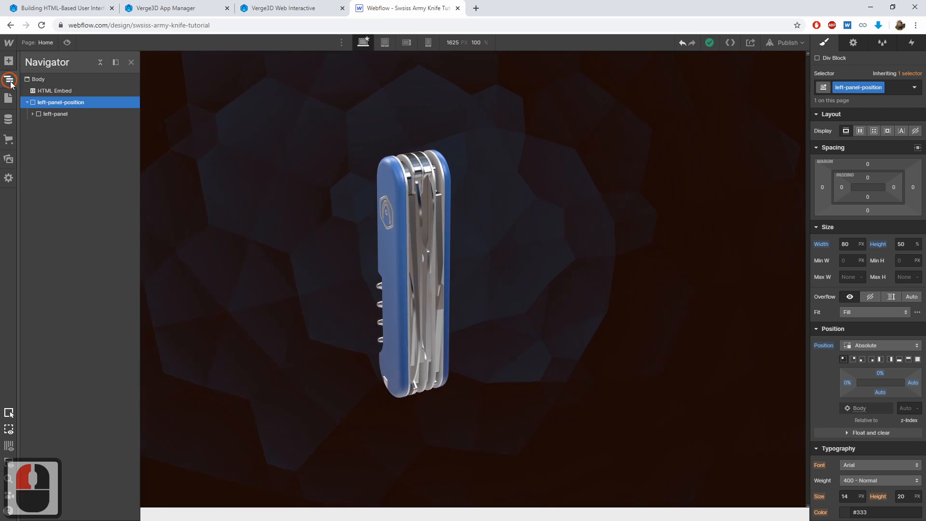
pyautogui.click(53, 102)
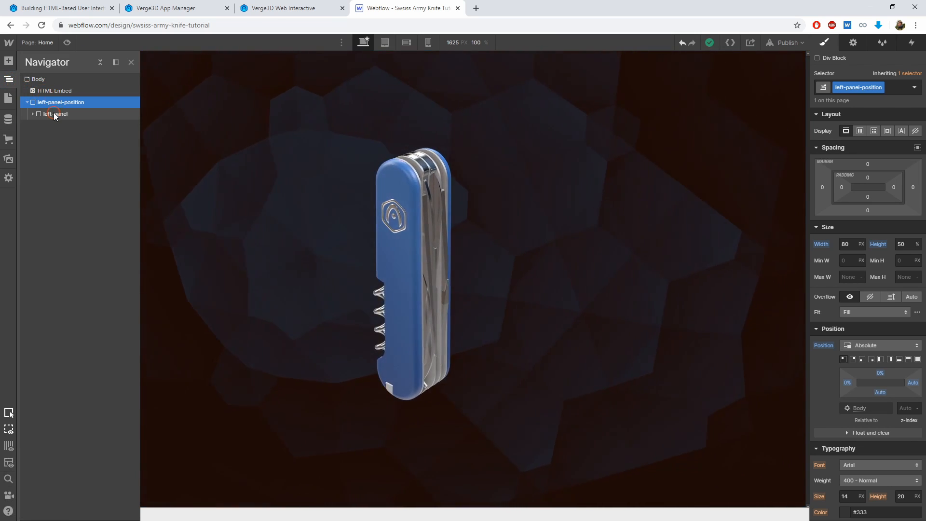
pyautogui.click(54, 114)
pyautogui.click(10, 80)
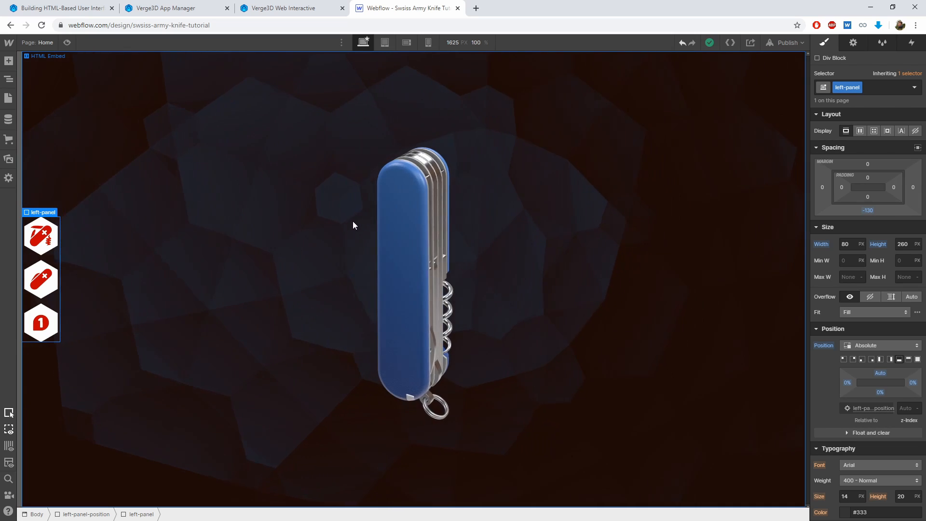
# Set the width of the left-panel-position div to 0 px
pyautogui.click(48, 130)
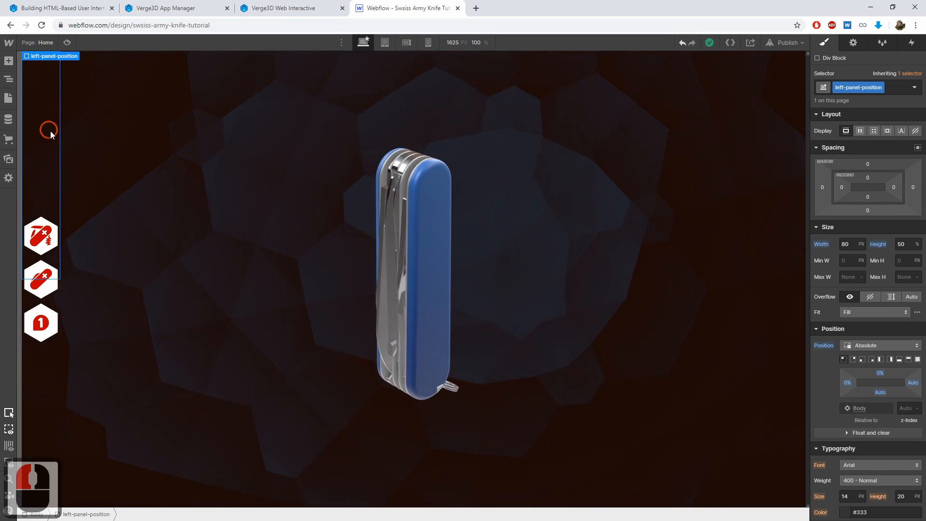
pyautogui.doubleClick(845, 244)
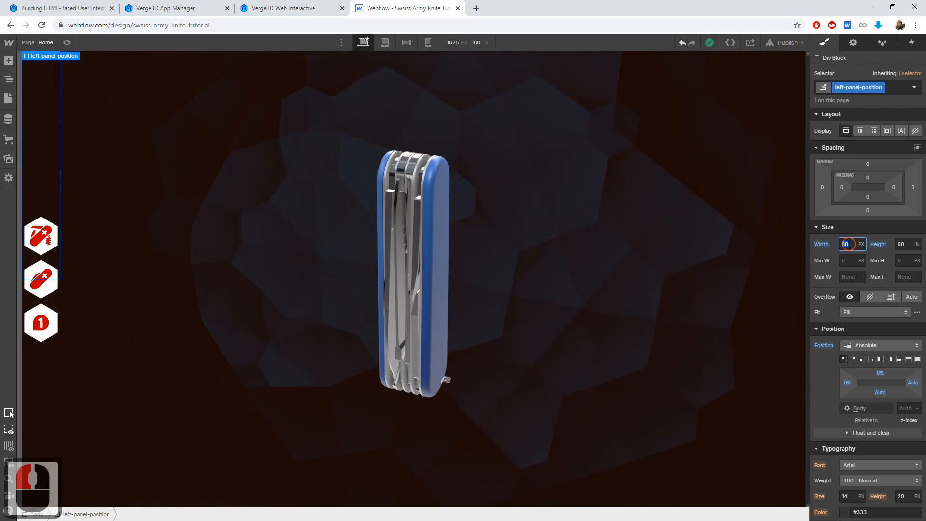
pyautogui.write('0')
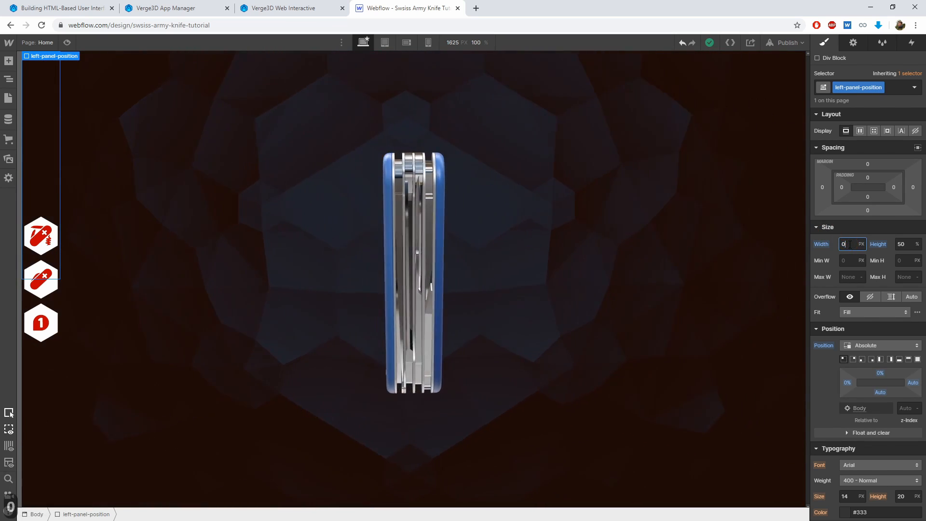
pyautogui.press('Return')
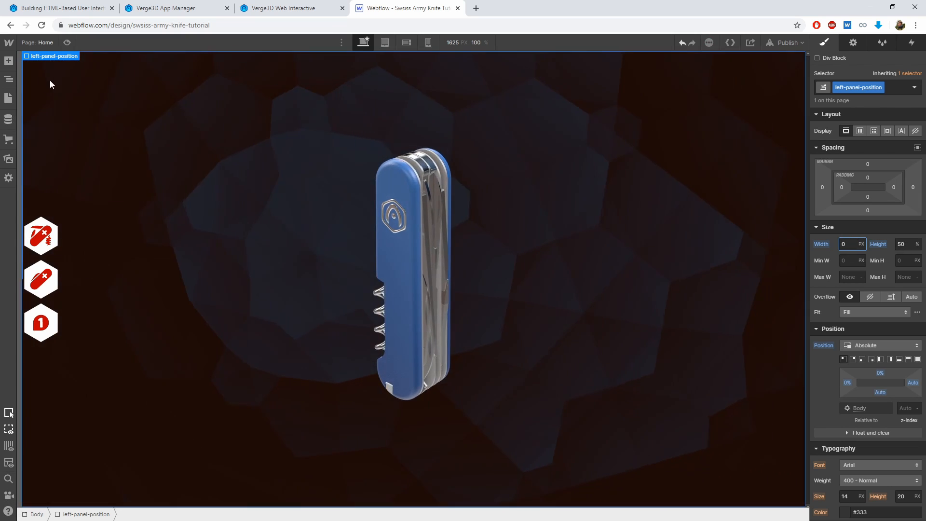
# Set the nested left-panel div's width to 0 px and check that its buttons can still be selected
pyautogui.click(8, 81)
pyautogui.click(55, 113)
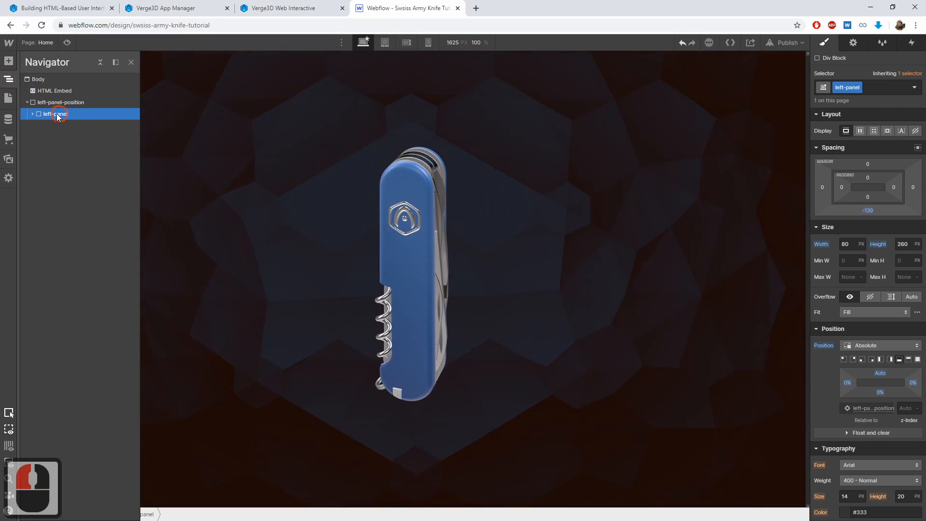
pyautogui.click(902, 236)
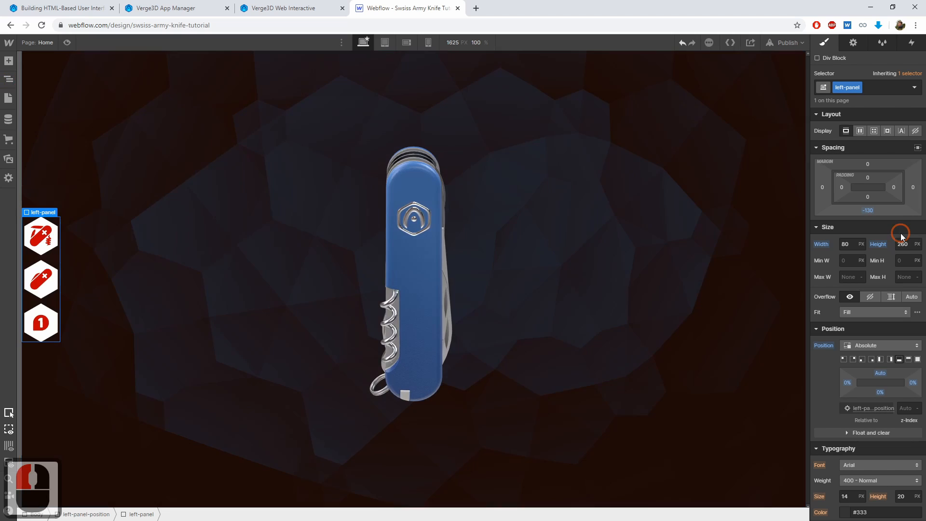
pyautogui.doubleClick(853, 243)
pyautogui.write('0')
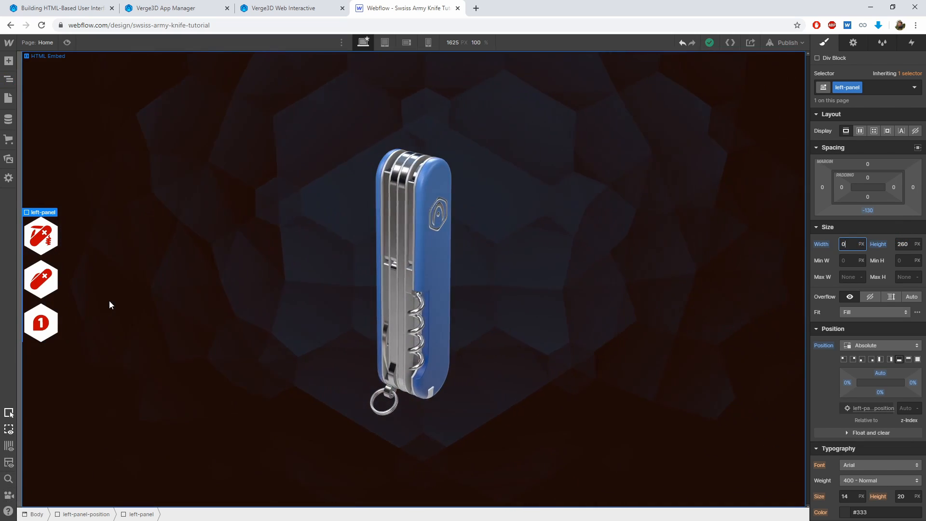
pyautogui.click(53, 246)
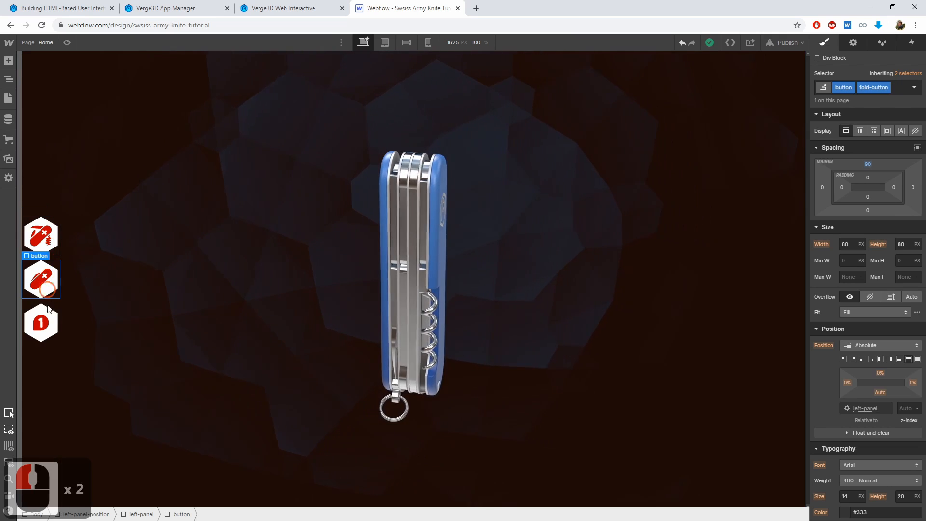
pyautogui.click(44, 330)
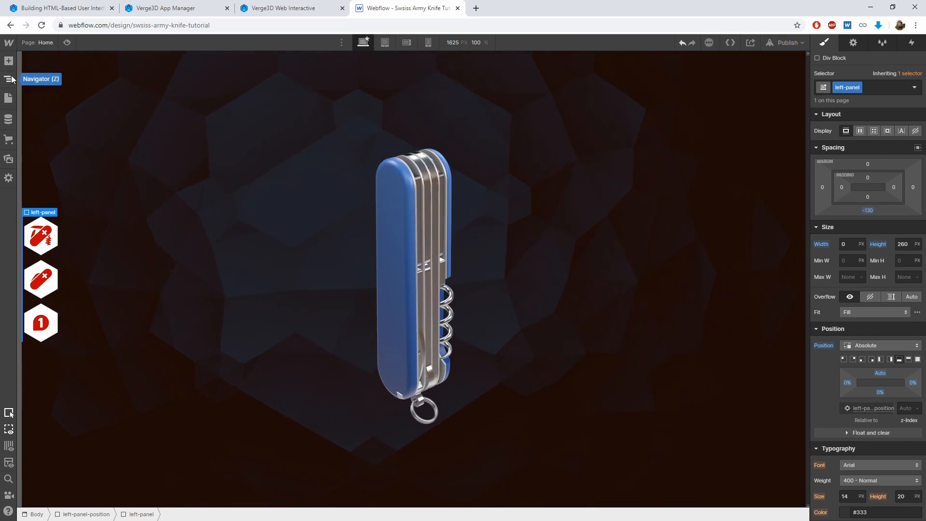
# Duplicate the left-panel-position div together with its contents in the page hierarchy and select the copy
pyautogui.click(6, 79)
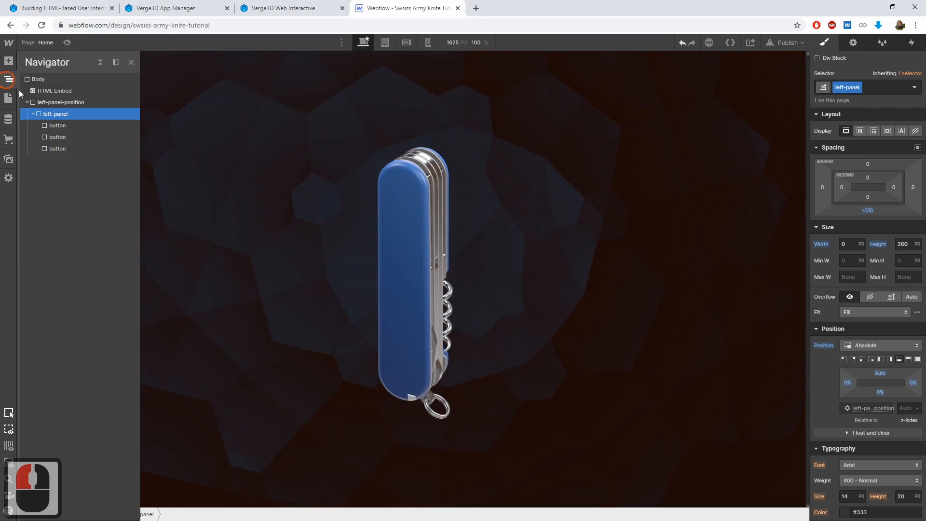
pyautogui.click(51, 103)
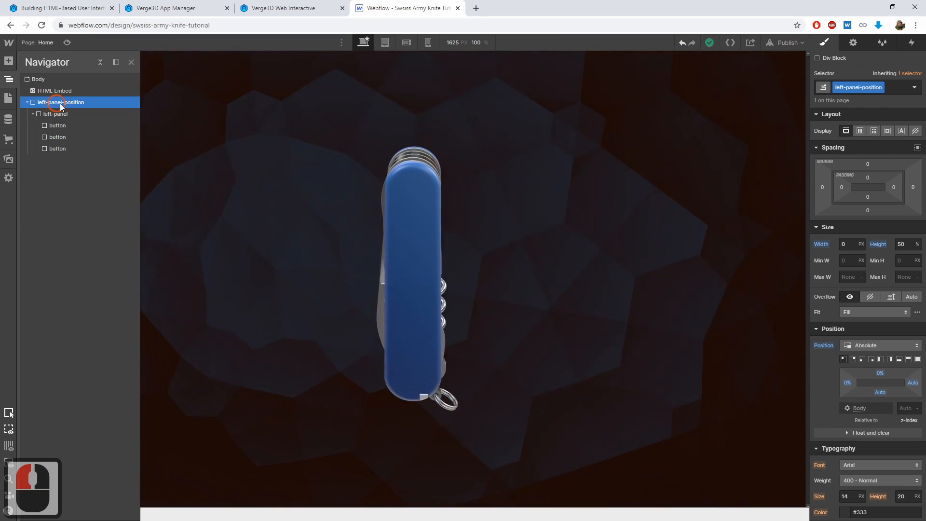
pyautogui.click(32, 114)
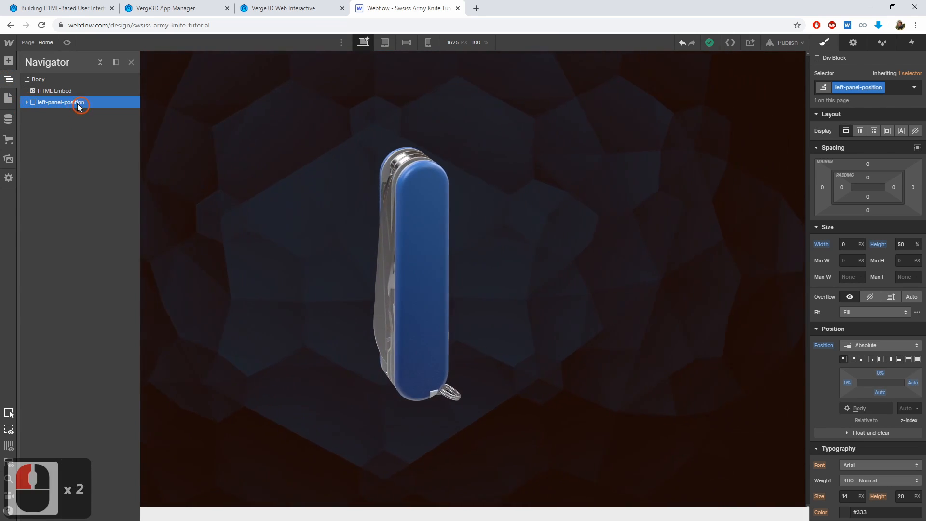
pyautogui.hotkey('ctrl', 'c')
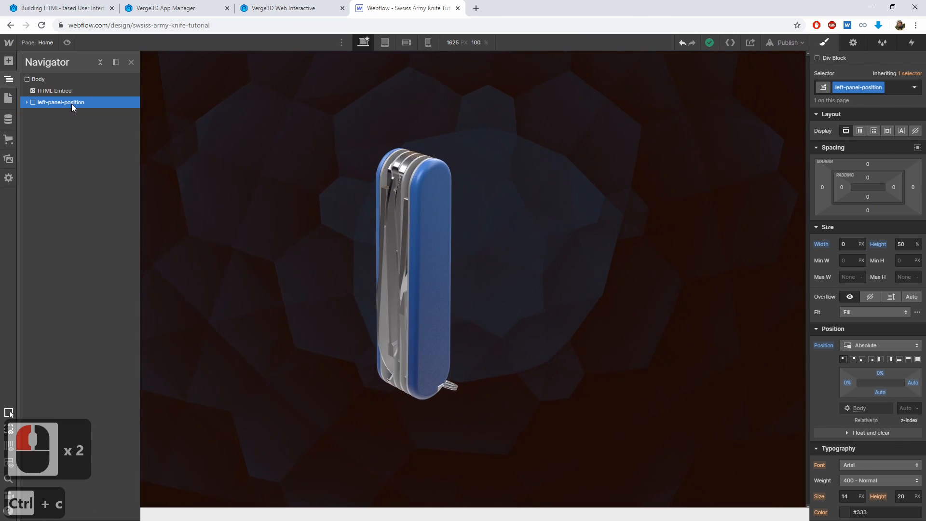
pyautogui.click(78, 167)
pyautogui.hotkey('ctrl', 'v')
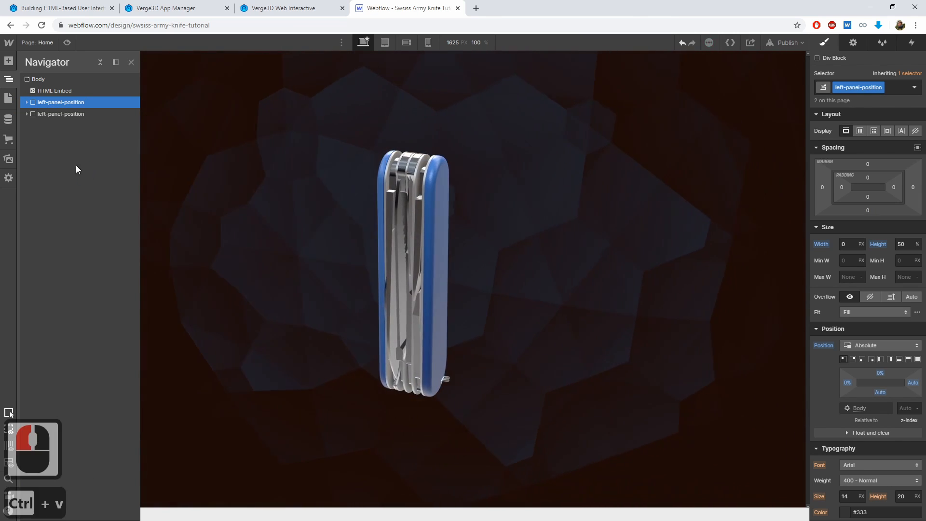
pyautogui.click(59, 104)
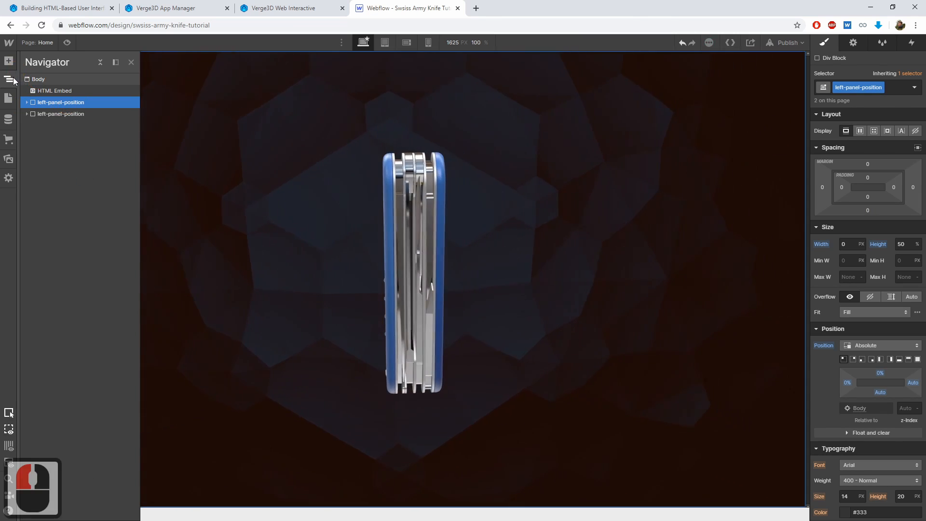
pyautogui.click(10, 80)
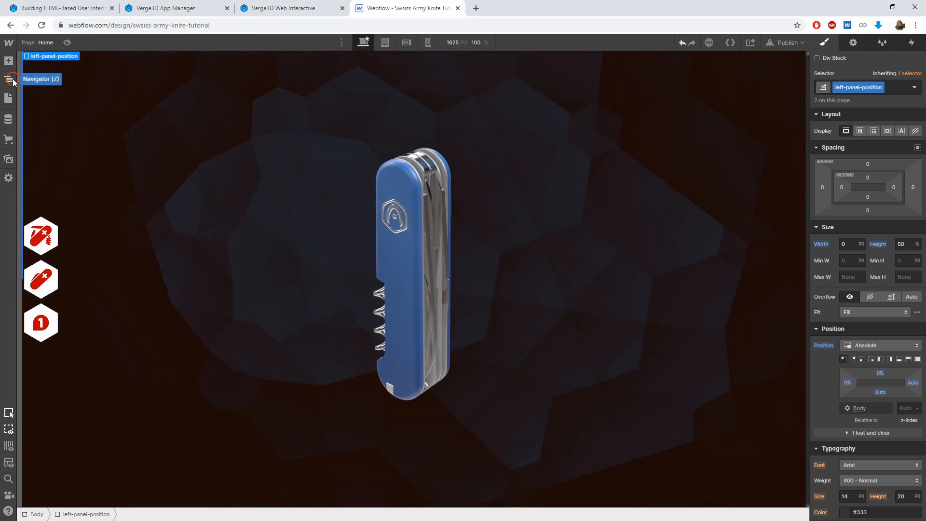
pyautogui.click(10, 80)
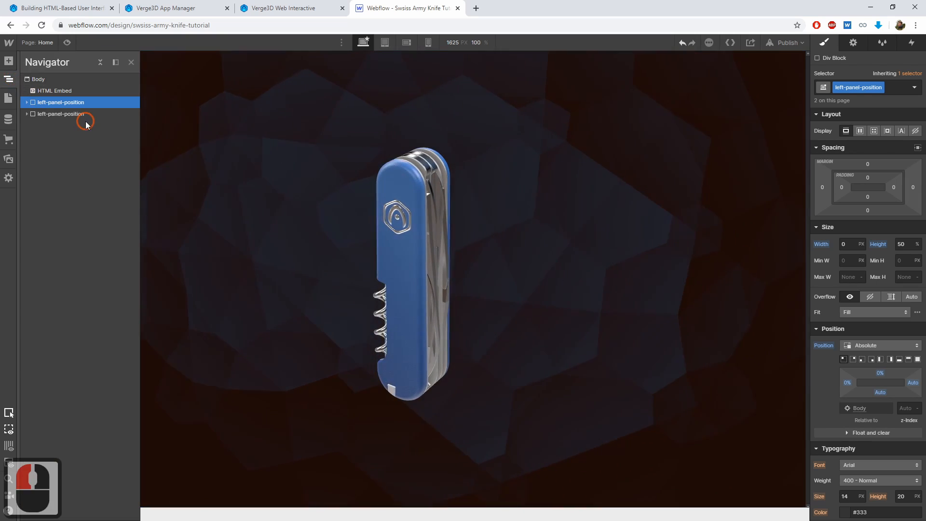
# Duplicate the copied div's class under the name right-panel-position and anchor the div to the top right
pyautogui.click(881, 87)
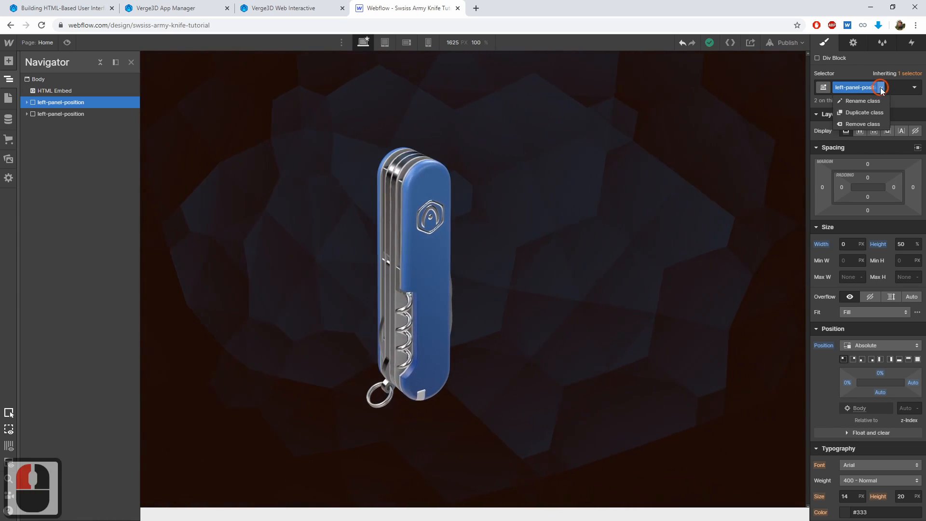
pyautogui.click(858, 112)
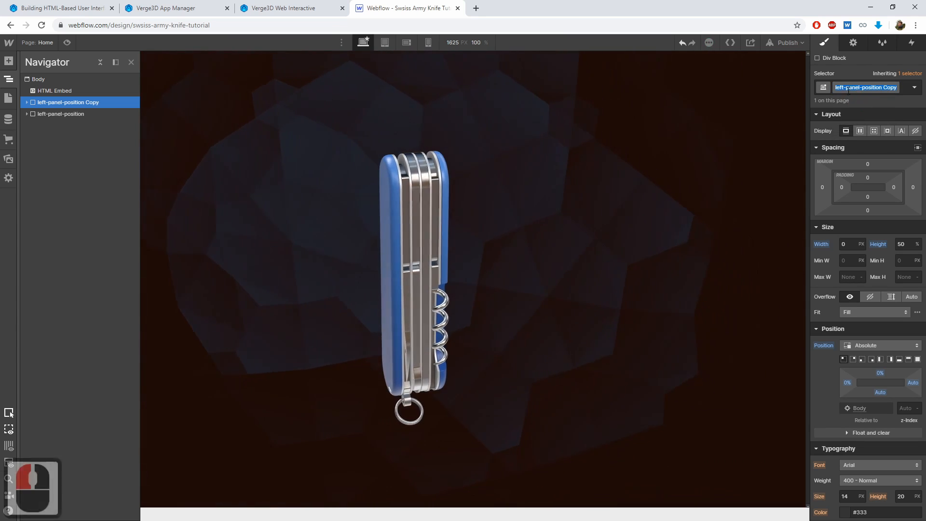
pyautogui.click(838, 150)
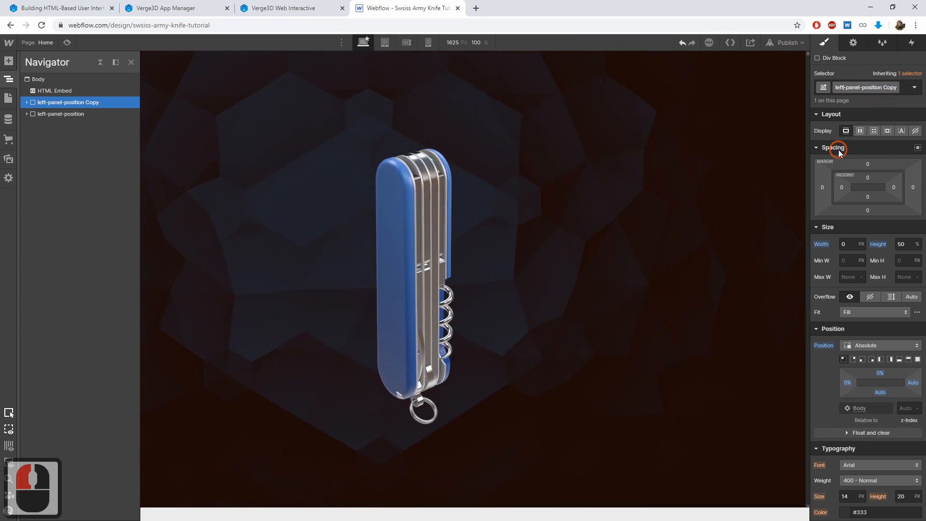
pyautogui.press('BackSpace')
pyautogui.press('BackSpace')
pyautogui.press('BackSpace')
pyautogui.press('BackSpace')
pyautogui.press('BackSpace')
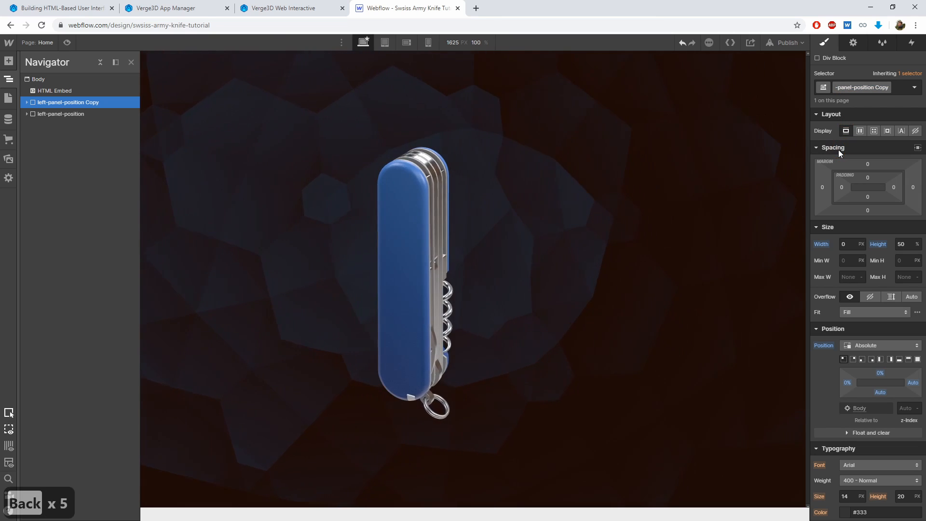
pyautogui.write('right')
pyautogui.press('End')
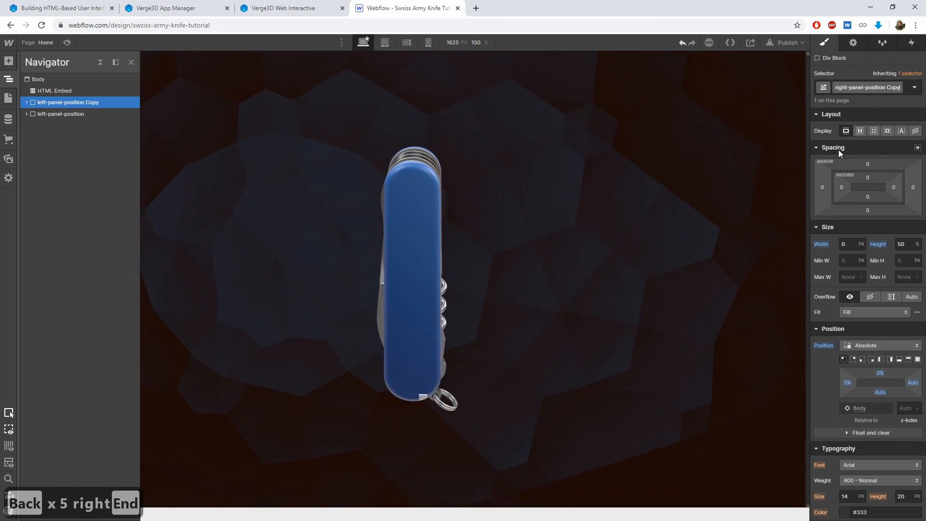
pyautogui.press('BackSpace')
pyautogui.press('BackSpace')
pyautogui.press('BackSpace')
pyautogui.press('BackSpace')
pyautogui.press('BackSpace')
pyautogui.press('Return')
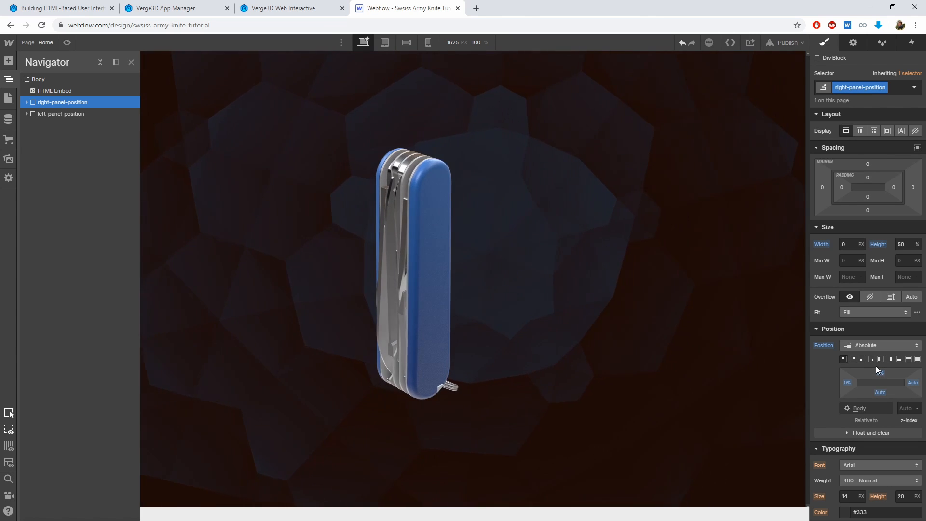
pyautogui.click(854, 360)
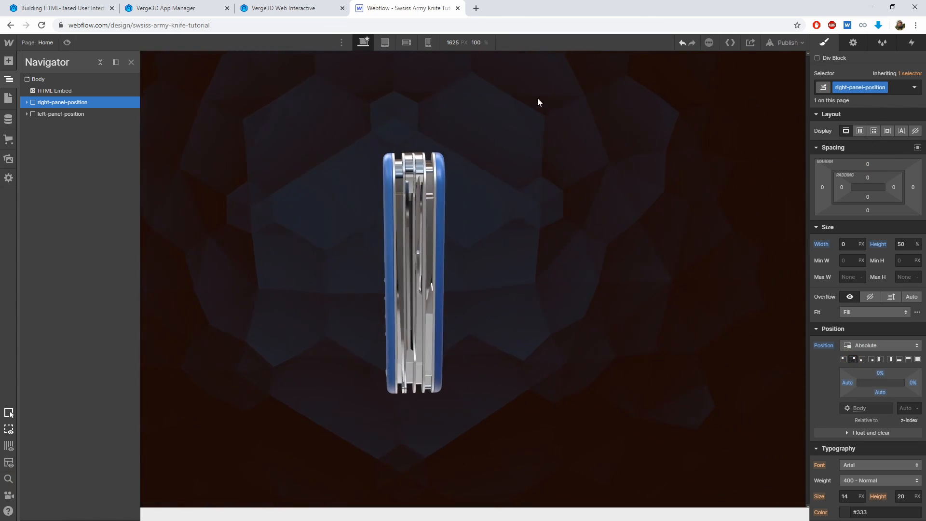
# Duplicate the class of the left-panel div inside right-panel-position and rename it right-panel
pyautogui.click(27, 103)
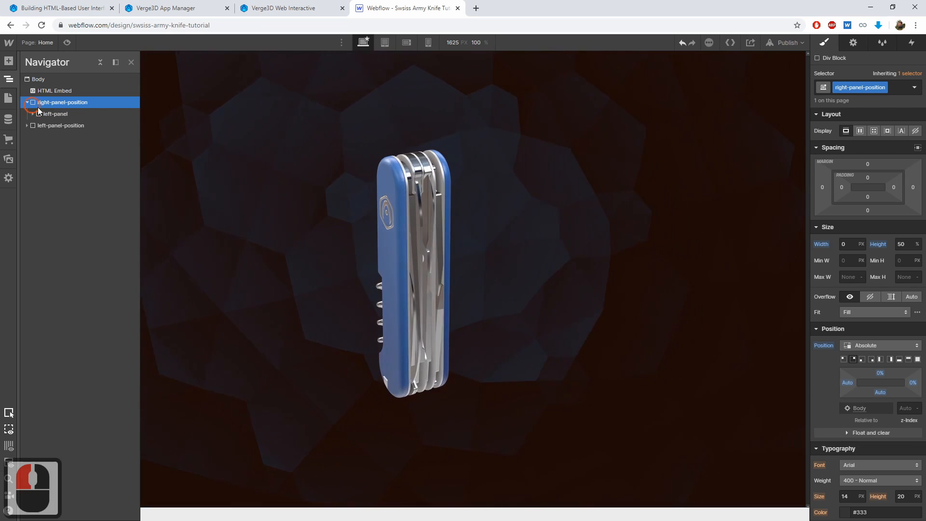
pyautogui.click(52, 115)
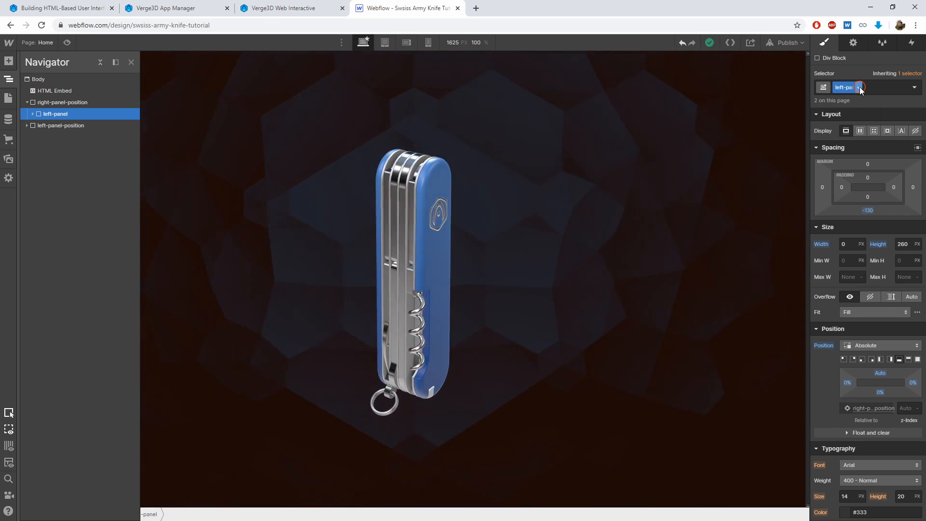
pyautogui.click(860, 87)
pyautogui.click(851, 113)
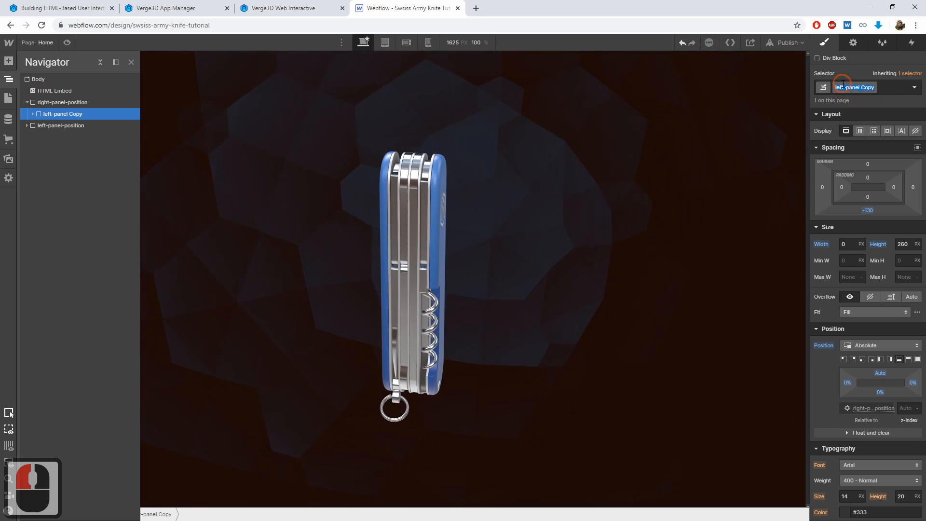
pyautogui.doubleClick(842, 87)
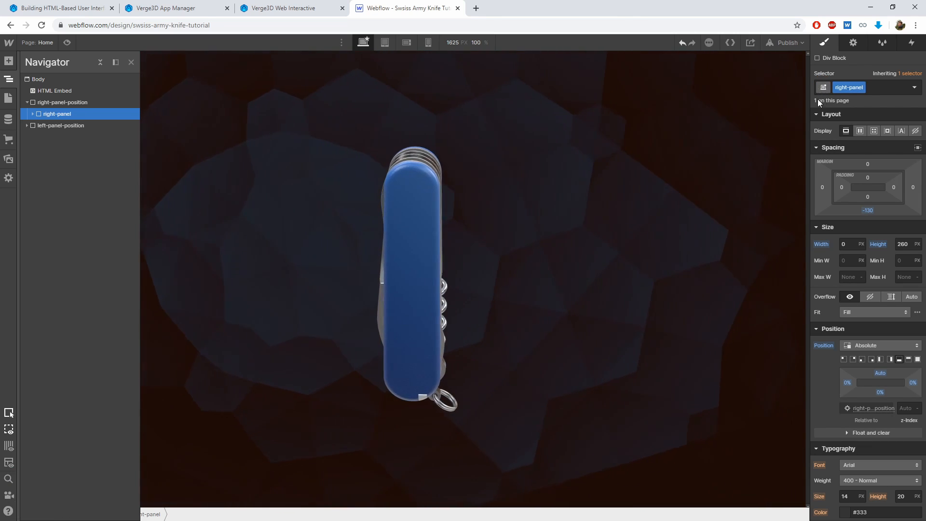
# Set the right-panel div's left margin to -80 px and expand the div in the hierarchy
pyautogui.click(824, 188)
pyautogui.moveTo(823, 187); pyautogui.dragTo(861, 189)
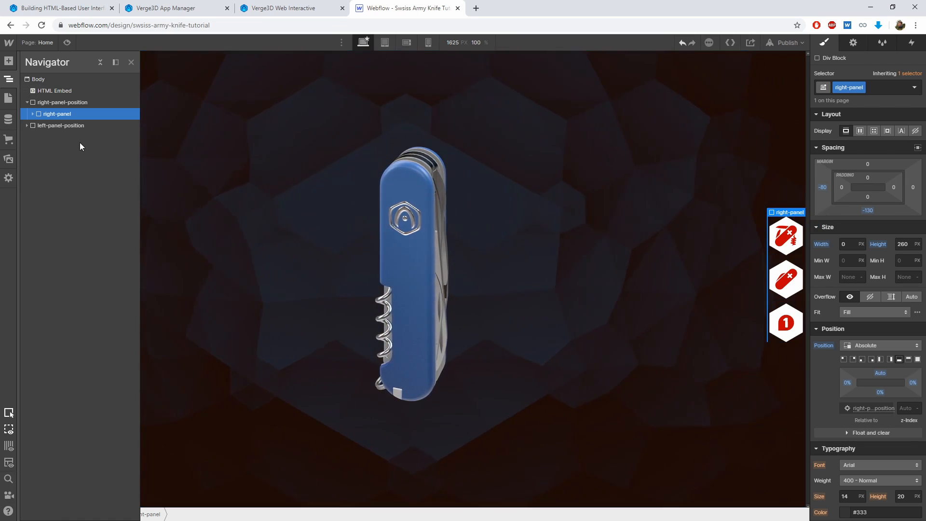
pyautogui.click(31, 114)
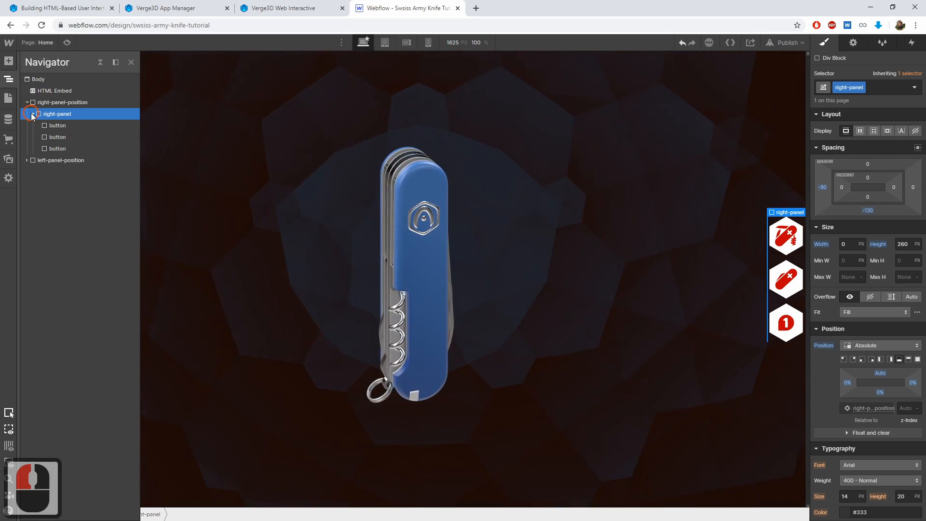
# Duplicate the unfold-button class of the first button in right-panel and name the copy carbon-button
pyautogui.click(66, 126)
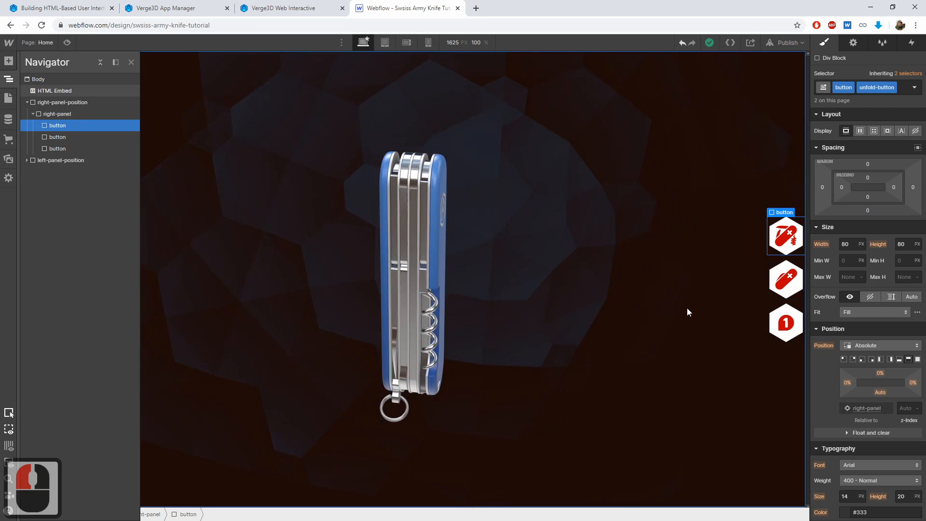
pyautogui.click(894, 88)
pyautogui.click(885, 112)
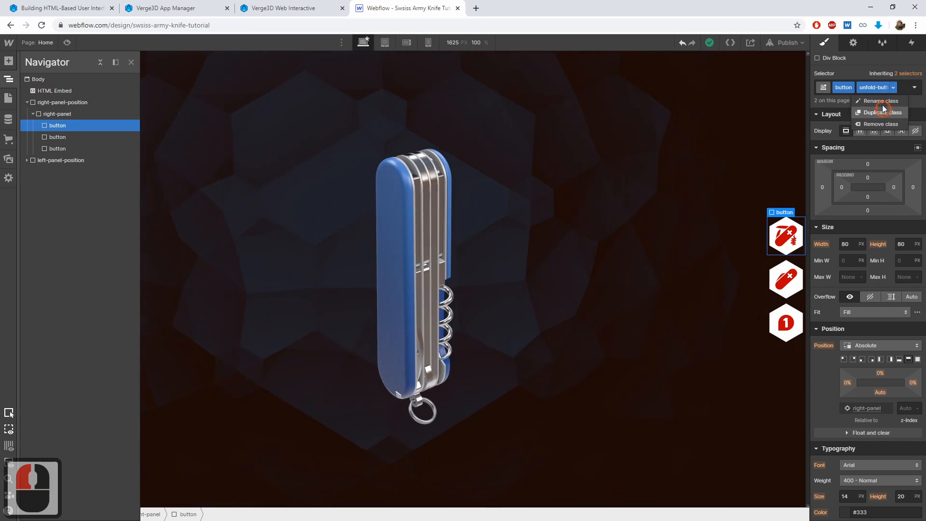
pyautogui.click(841, 100)
pyautogui.tripleClick(841, 100)
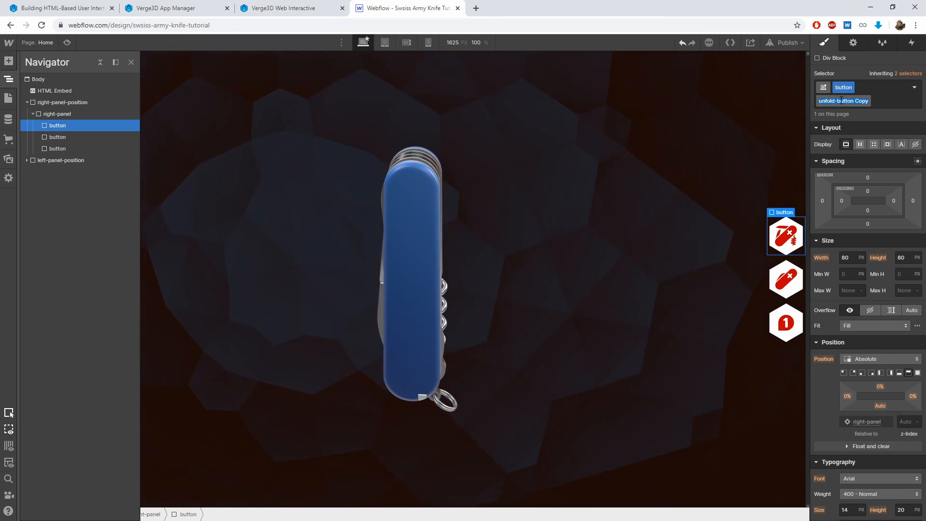
pyautogui.write('carbo')
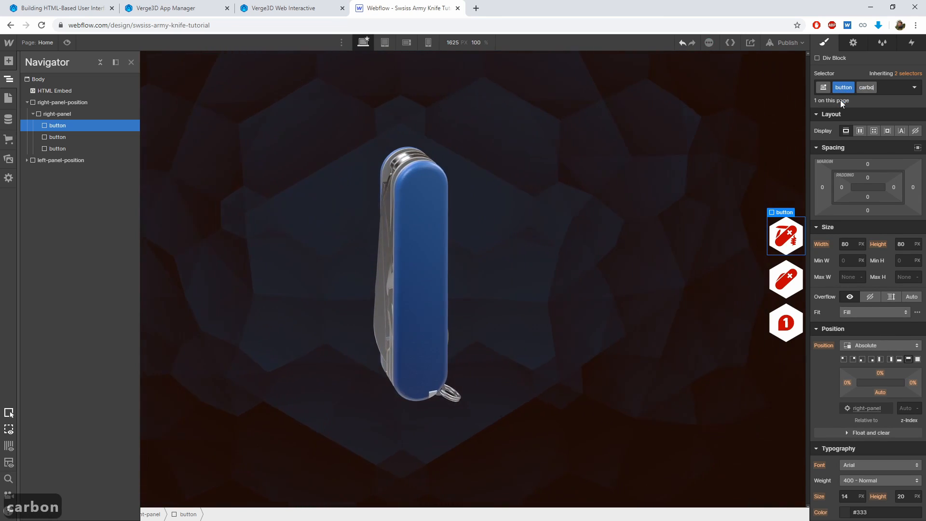
pyautogui.write('n-button')
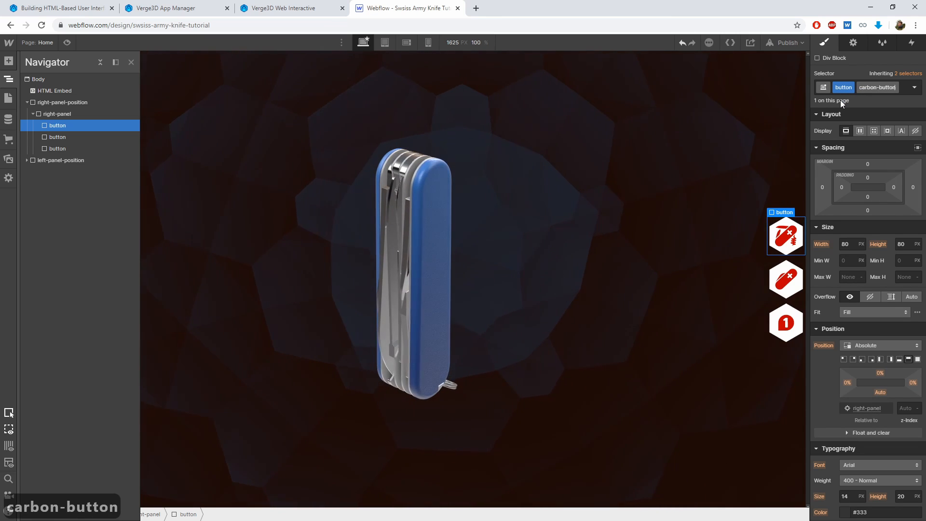
pyautogui.press('Return')
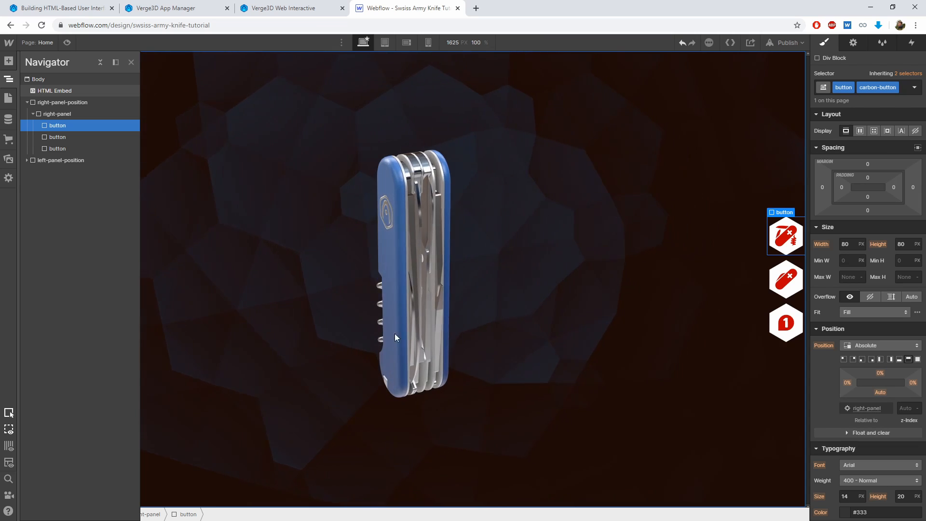
# Upload the carbon_button image and use it as the background of the carbon-button class
pyautogui.scroll(-6, 838, 439)
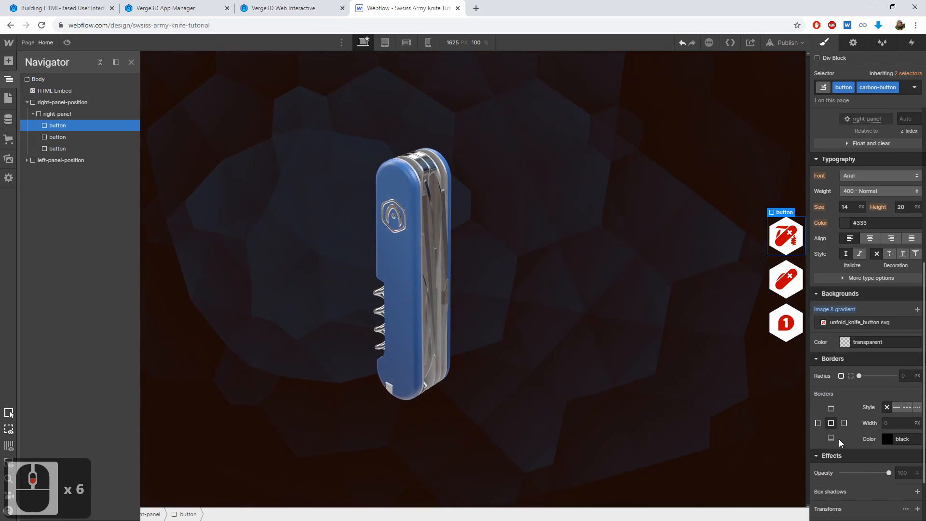
pyautogui.click(887, 322)
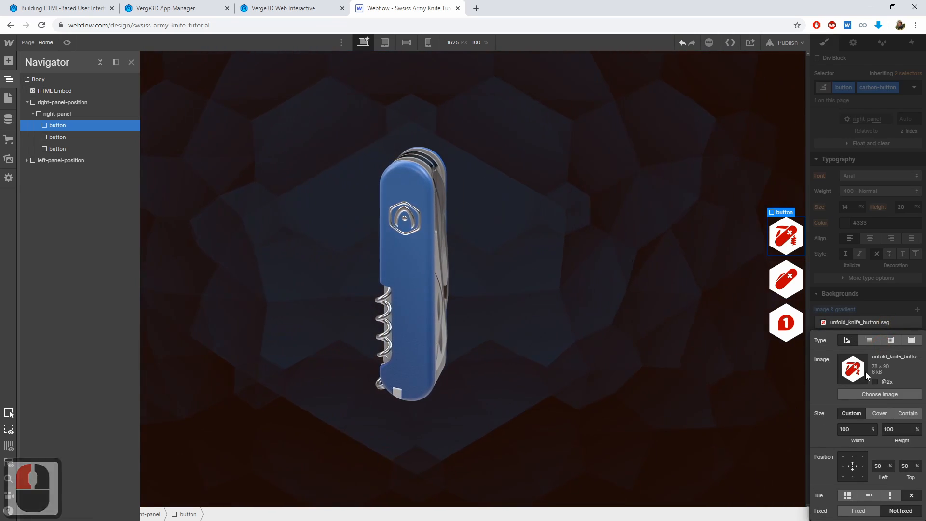
pyautogui.click(877, 395)
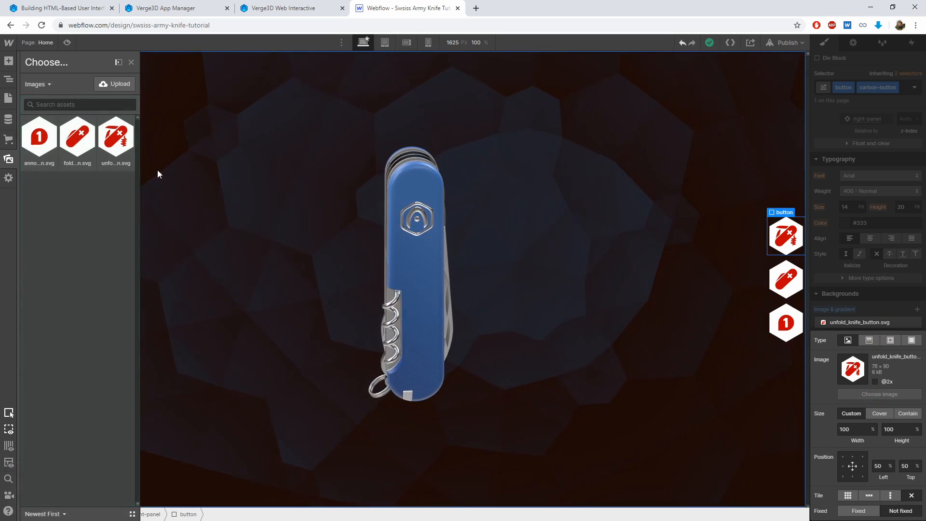
pyautogui.click(111, 84)
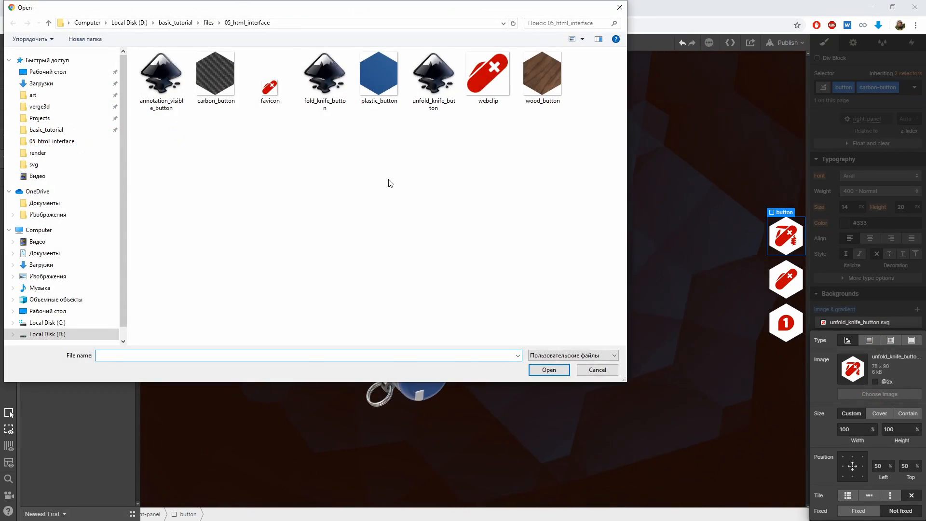
pyautogui.click(215, 79)
pyautogui.click(550, 370)
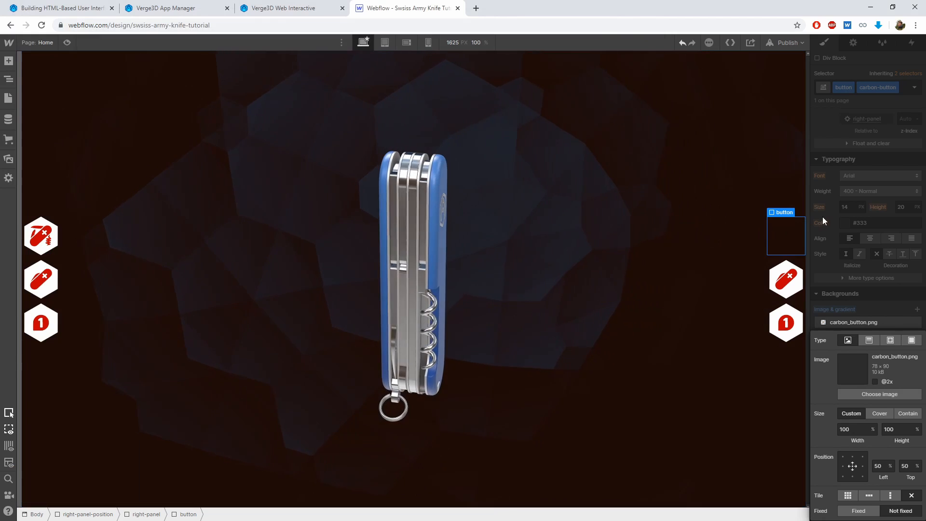
pyautogui.click(830, 208)
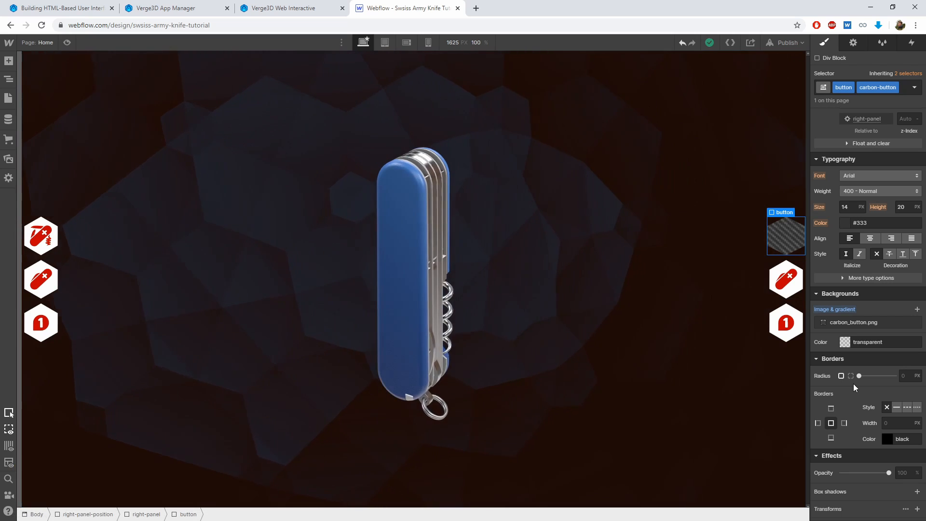
# Set the custom width of the carbon_button.png background image to Auto
pyautogui.click(864, 323)
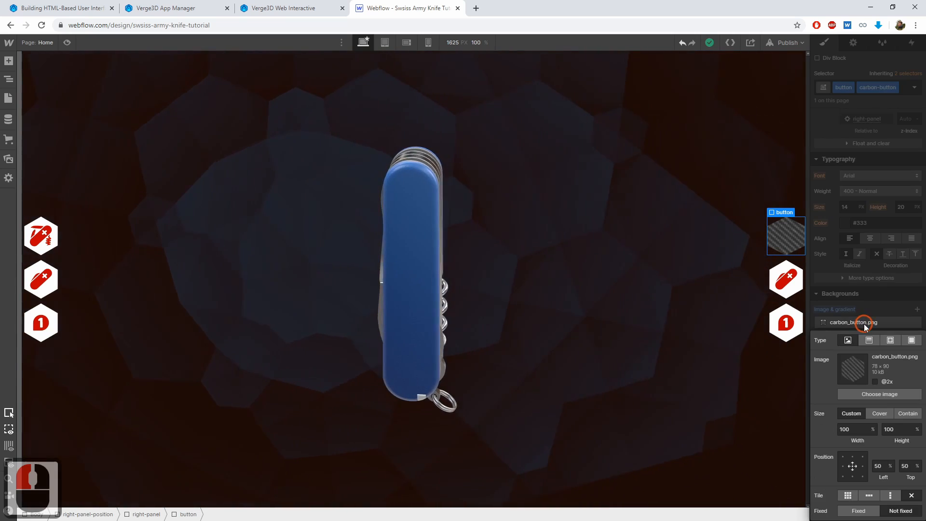
pyautogui.doubleClick(896, 430)
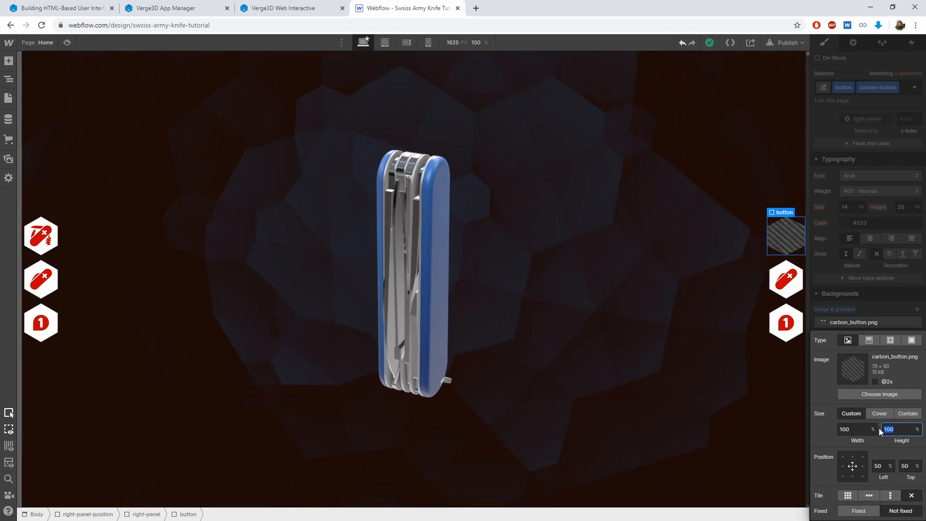
pyautogui.click(874, 428)
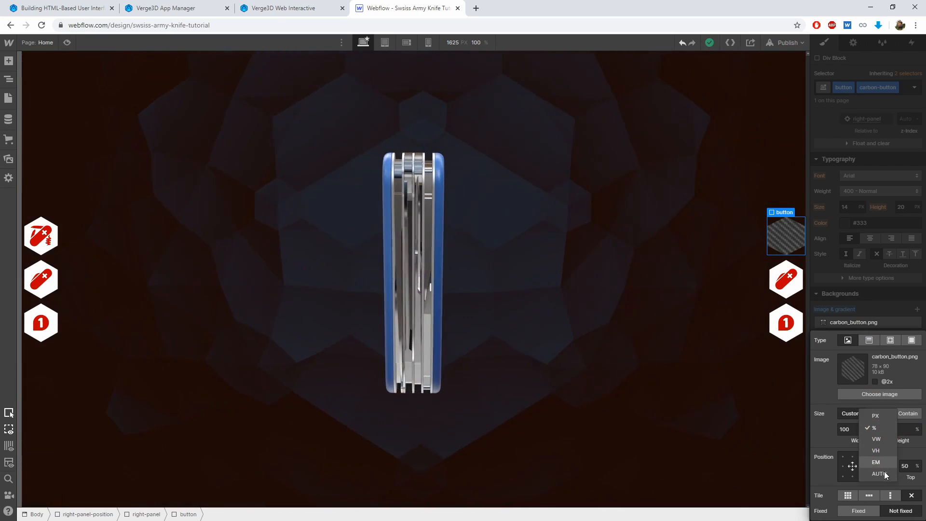
pyautogui.click(879, 474)
pyautogui.click(861, 431)
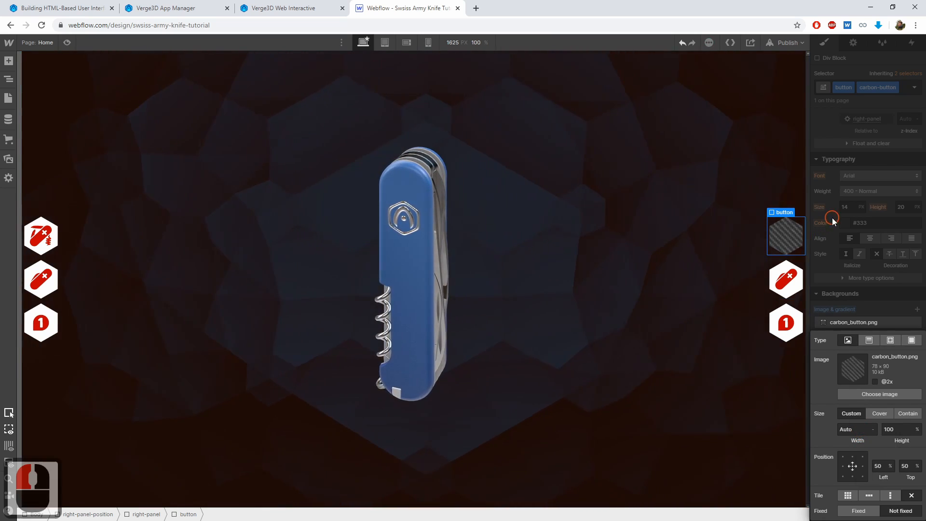
pyautogui.click(769, 251)
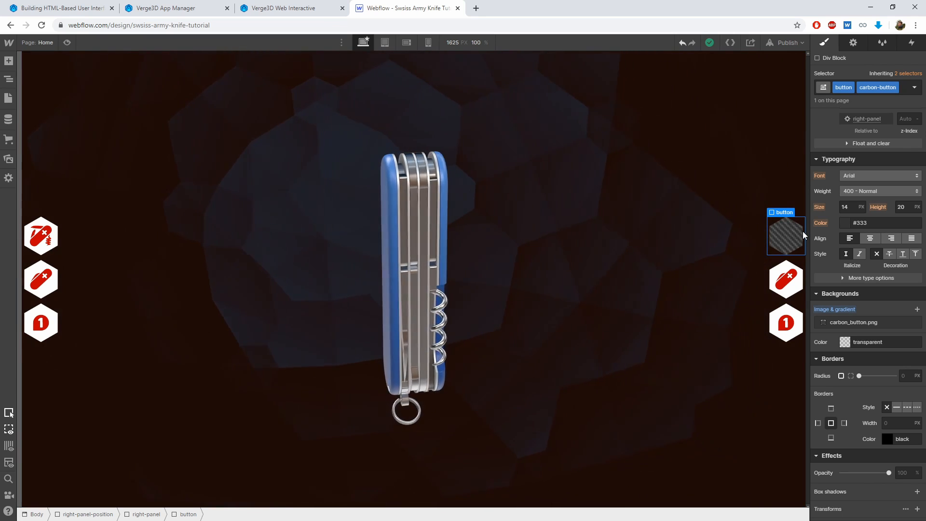
# Duplicate the fold-button class of the middle button in right-panel and name the copy plastic-button
pyautogui.click(789, 288)
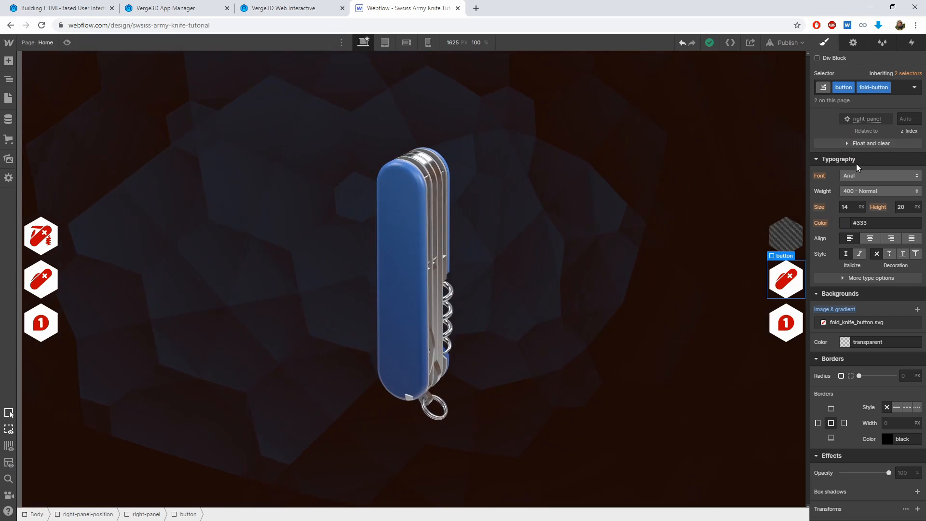
pyautogui.click(887, 87)
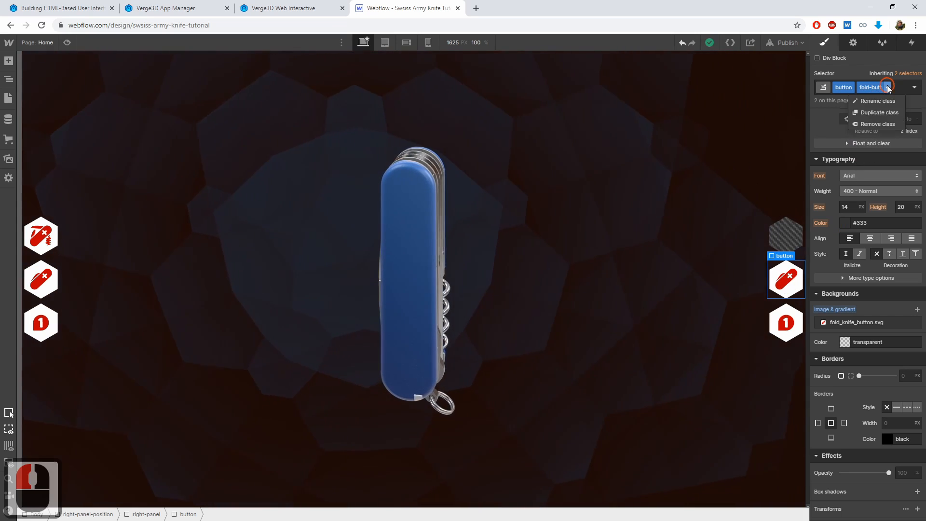
pyautogui.click(879, 114)
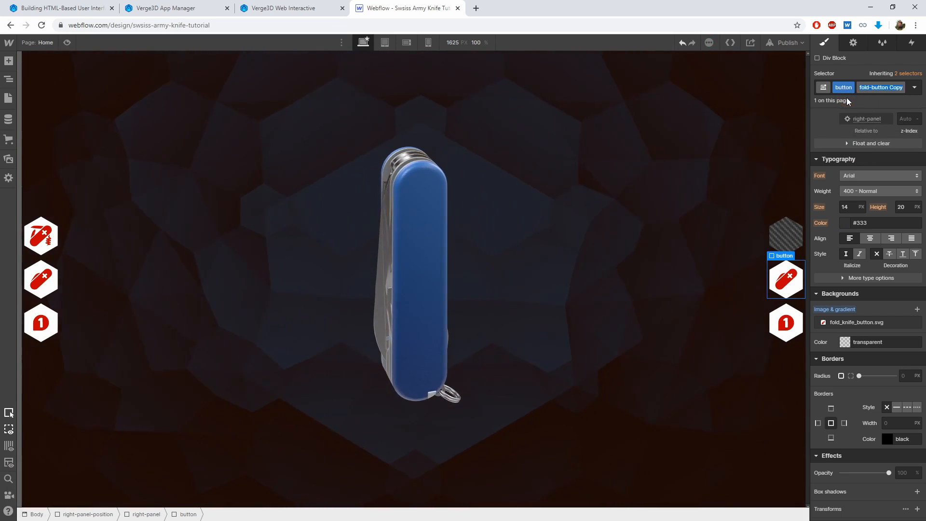
pyautogui.write('plastic-')
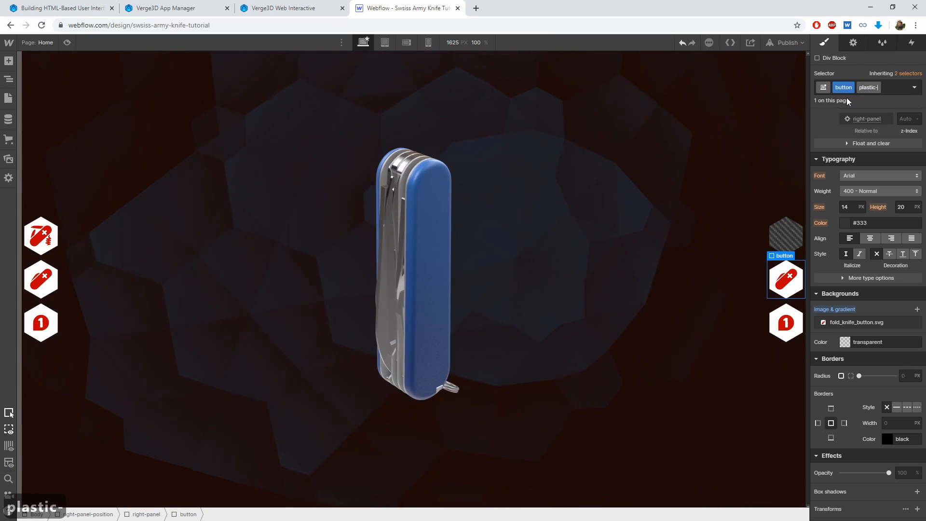
pyautogui.write('button')
pyautogui.press('Return')
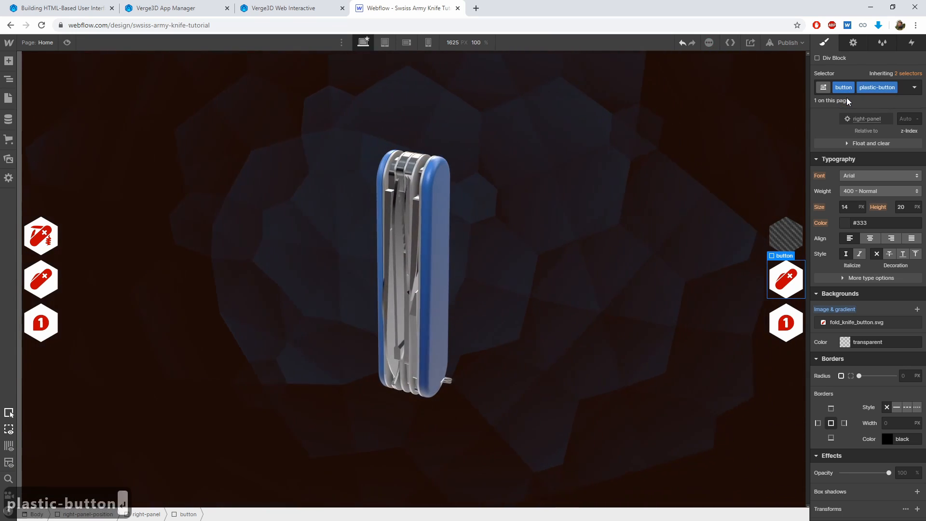
# Upload the plastic_button image as the middle right-panel button's background and set the image width to Auto
pyautogui.click(867, 322)
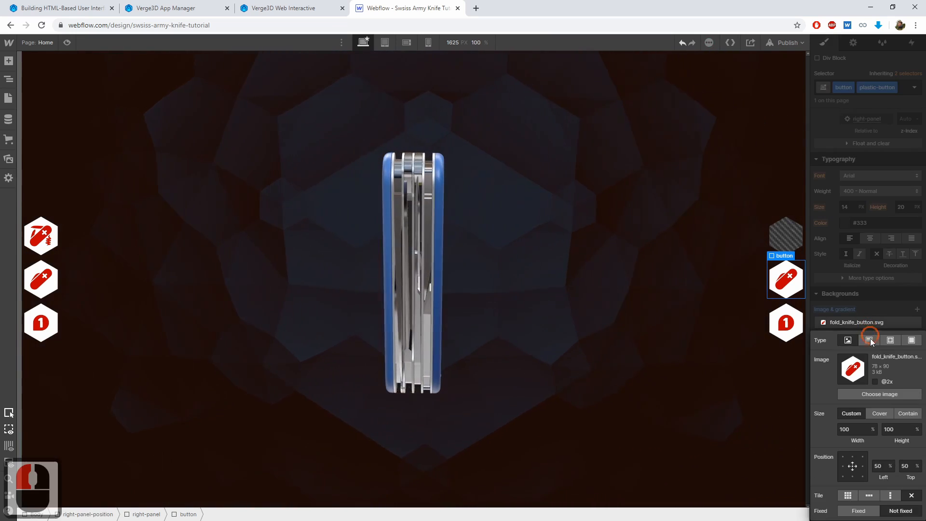
pyautogui.click(879, 395)
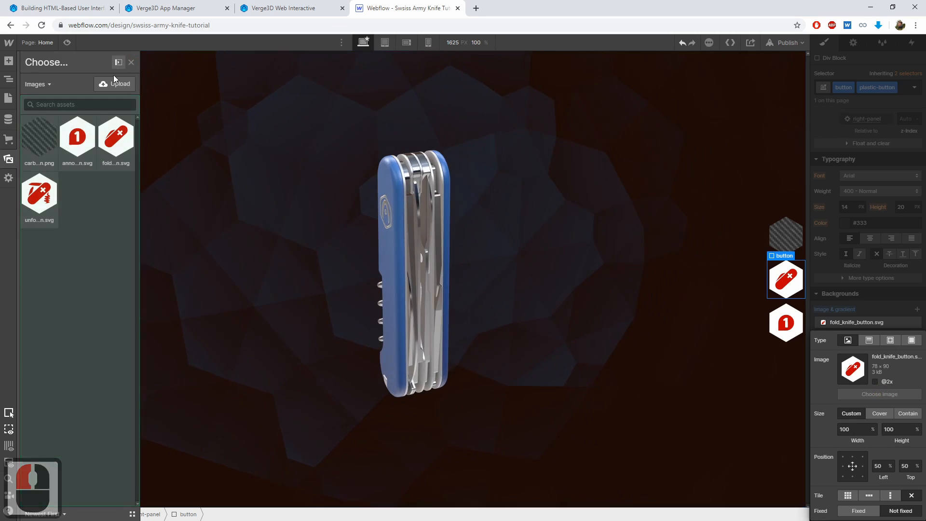
pyautogui.click(116, 85)
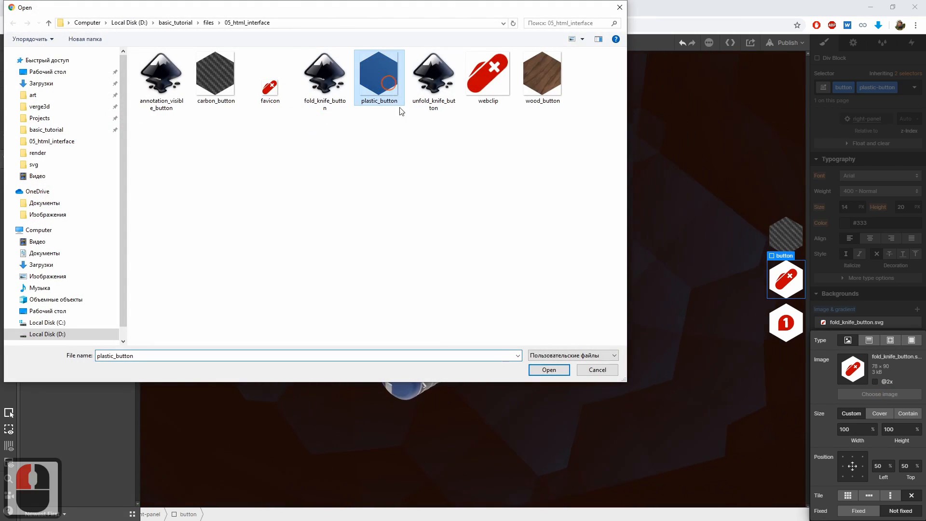
pyautogui.click(549, 370)
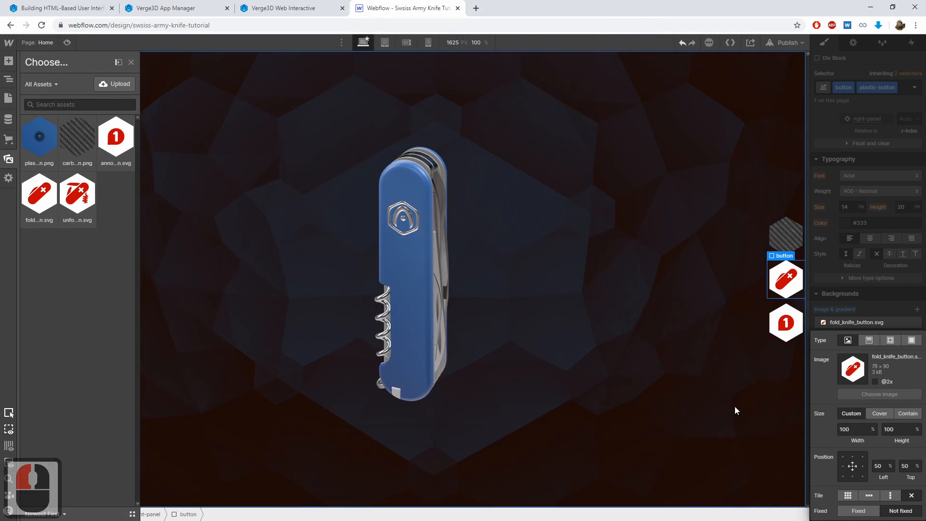
pyautogui.click(850, 429)
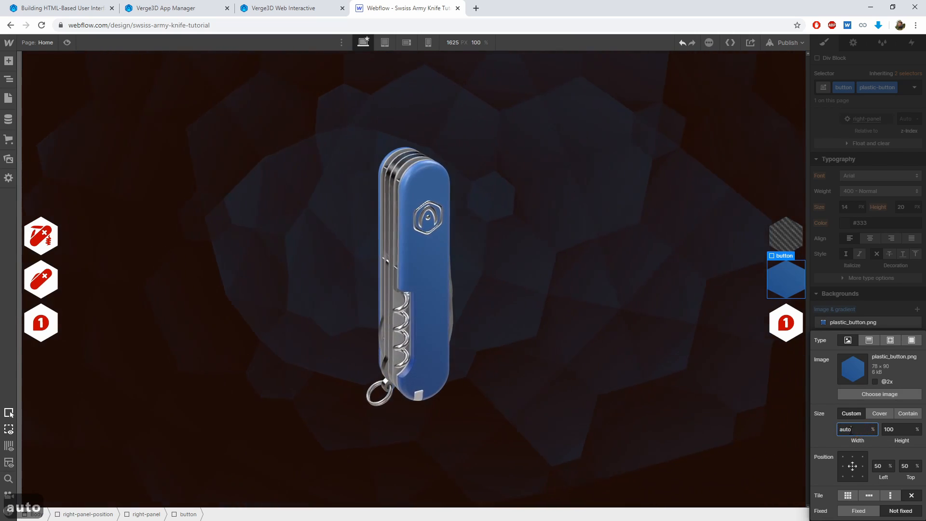
pyautogui.press('Return')
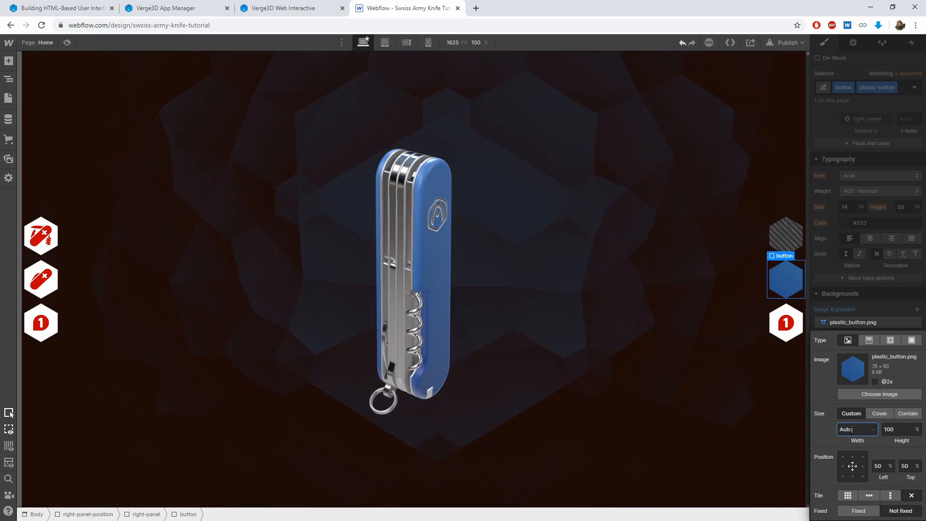
# Duplicate the annotation-button class of the third button in right-panel and name the copy wood-button
pyautogui.click(792, 327)
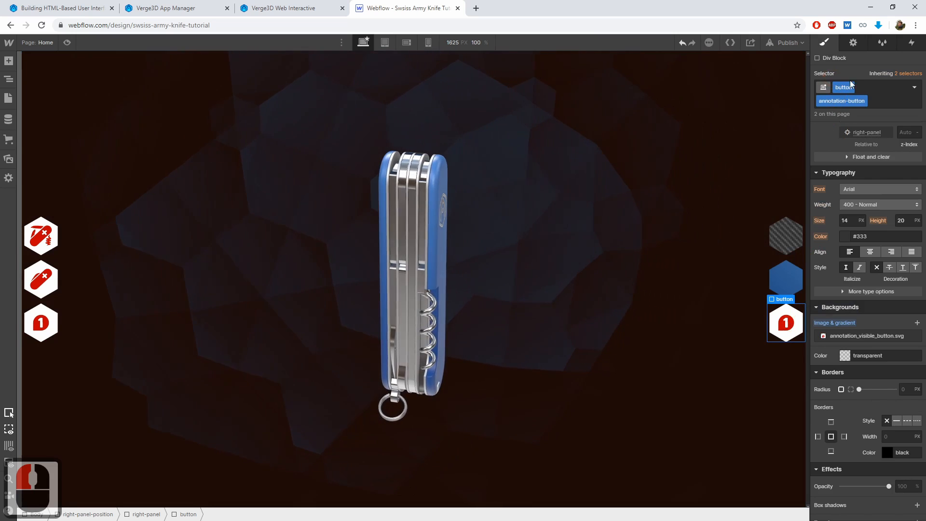
pyautogui.click(851, 101)
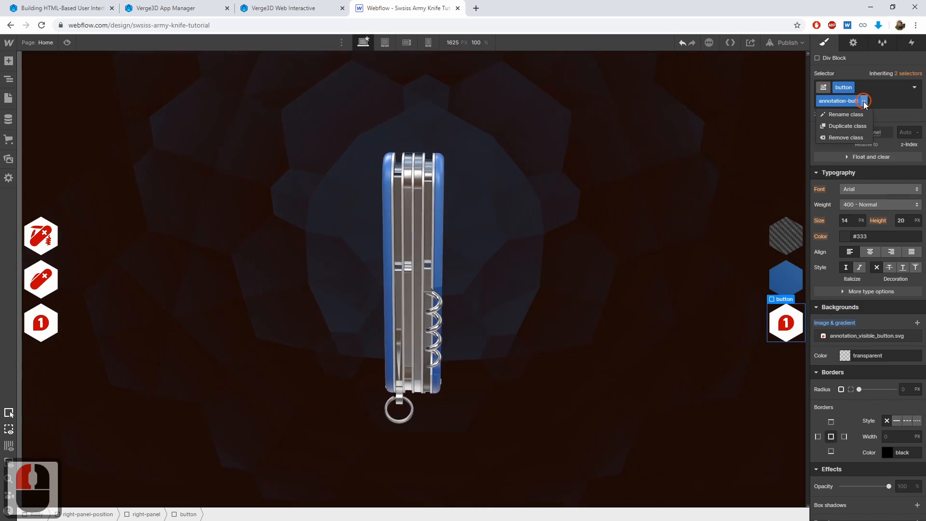
pyautogui.click(849, 126)
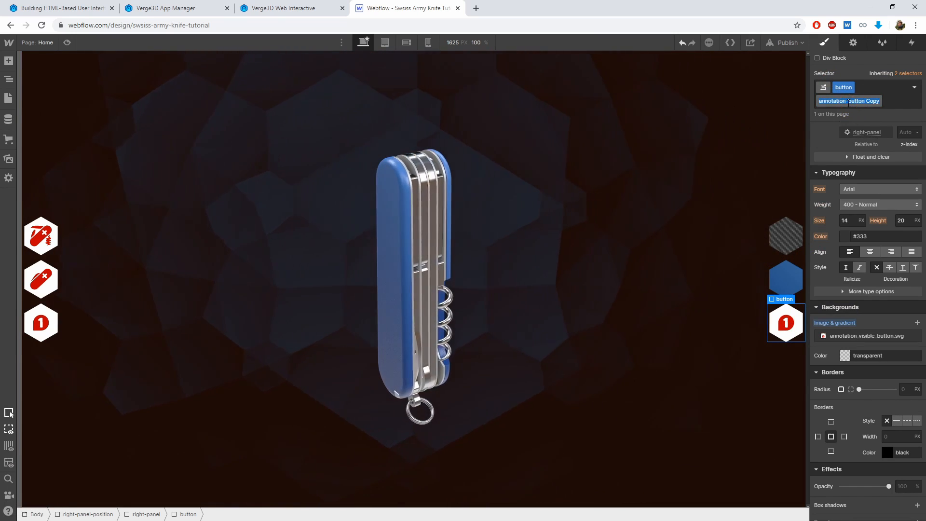
pyautogui.write('wood-')
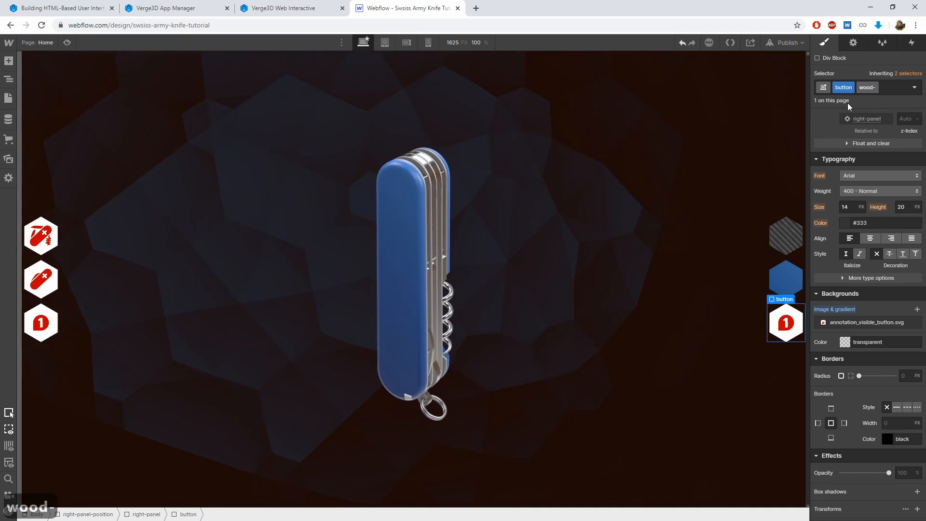
pyautogui.write('button')
pyautogui.press('Return')
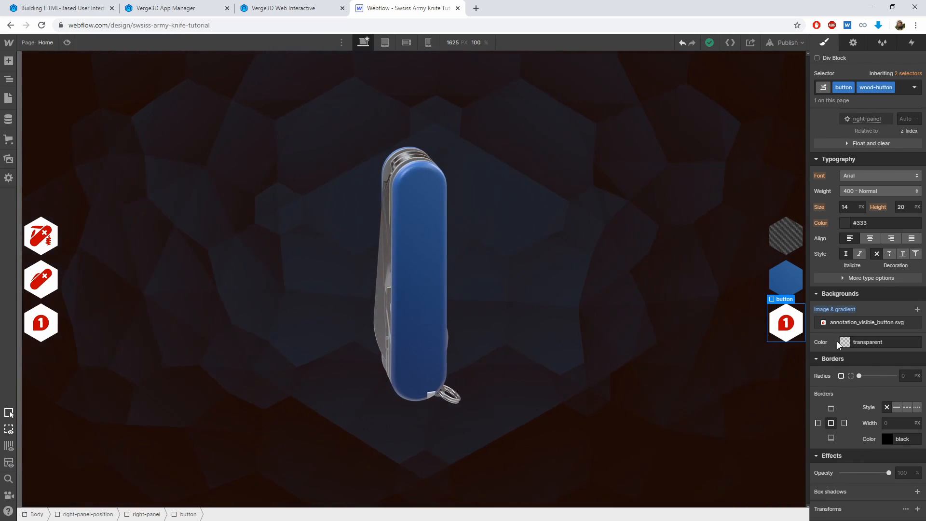
# Upload the wood_button image as the third right-panel button's background and set the image width to Auto
pyautogui.click(831, 321)
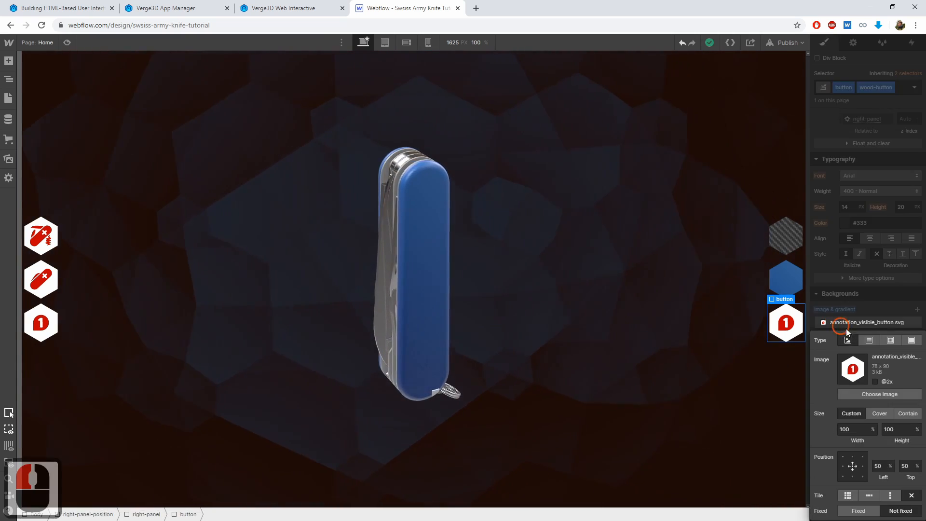
pyautogui.click(867, 395)
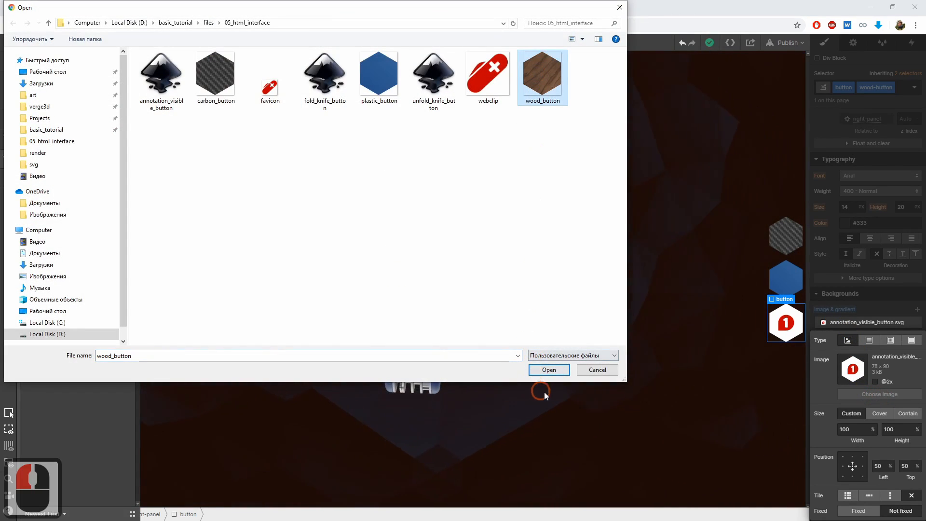
pyautogui.click(549, 370)
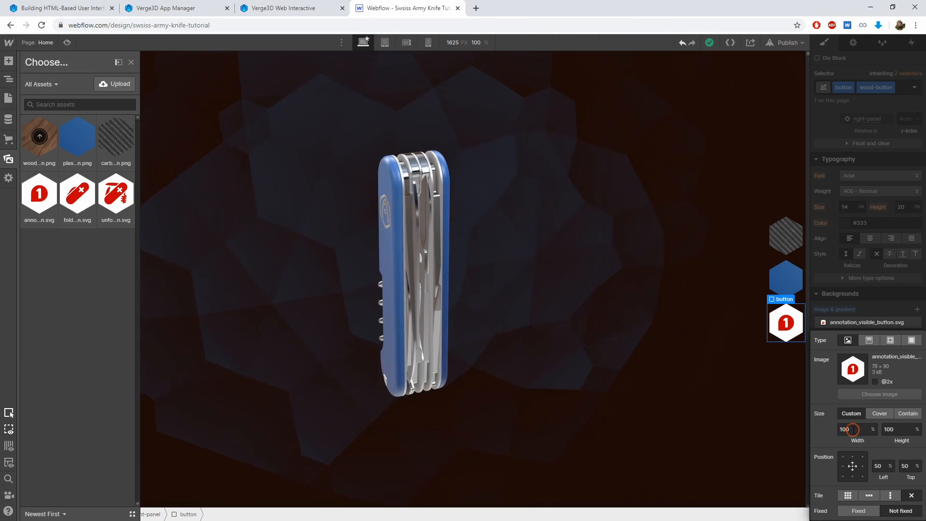
pyautogui.doubleClick(853, 429)
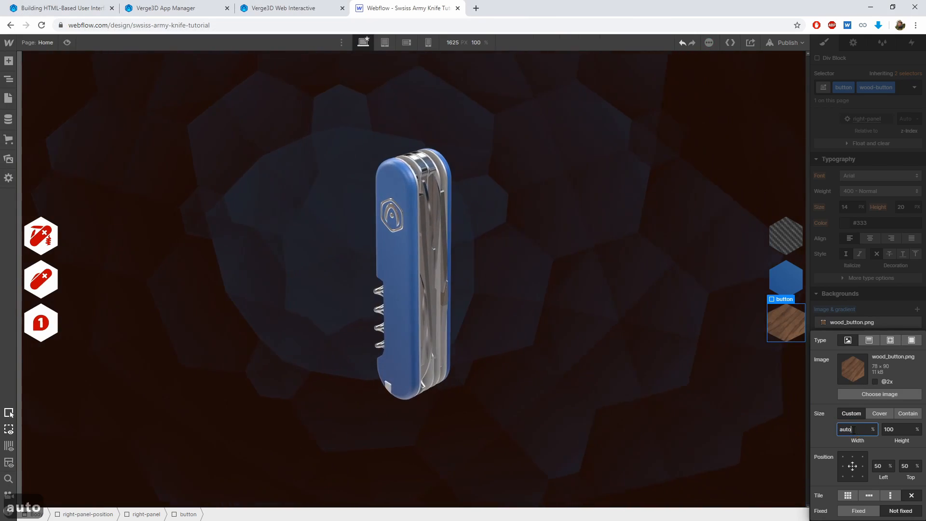
pyautogui.press('Return')
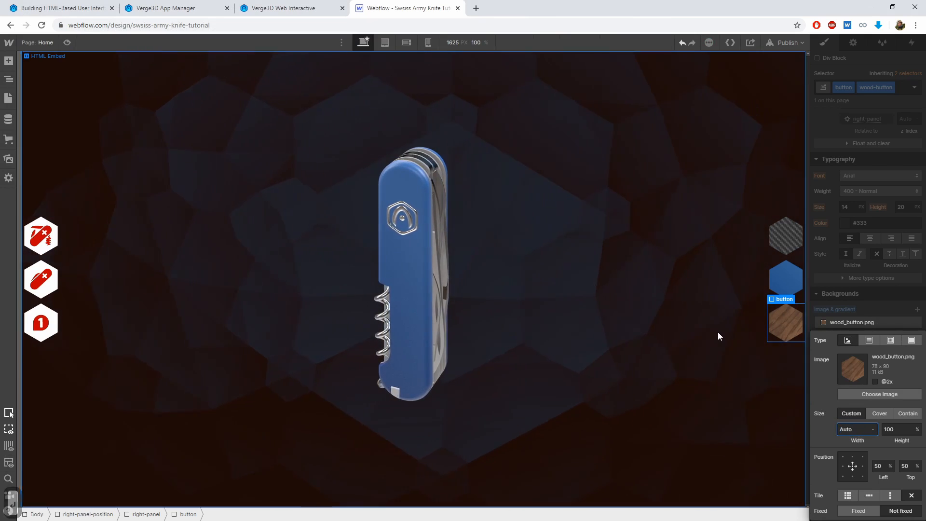
pyautogui.click(698, 236)
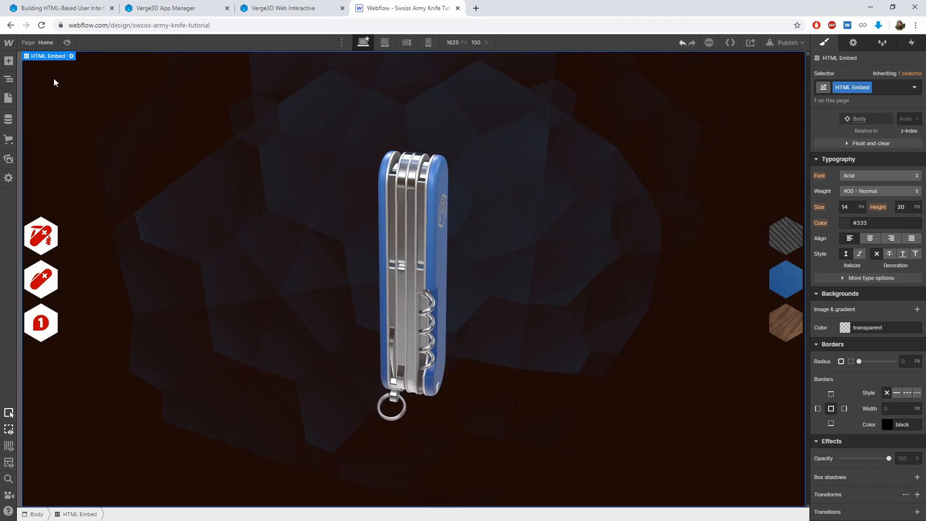
# Set the right margin of the right-panel-position block to 10 px
pyautogui.click(9, 78)
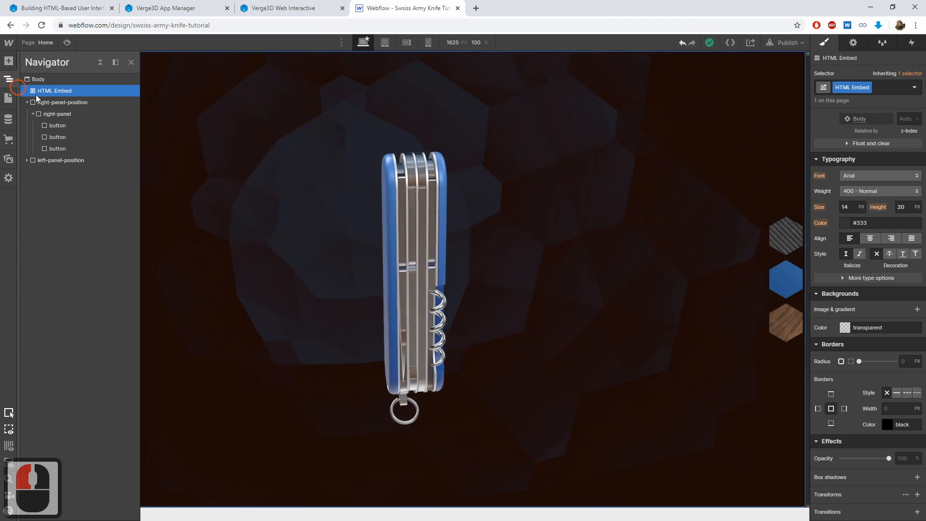
pyautogui.click(49, 105)
pyautogui.click(27, 103)
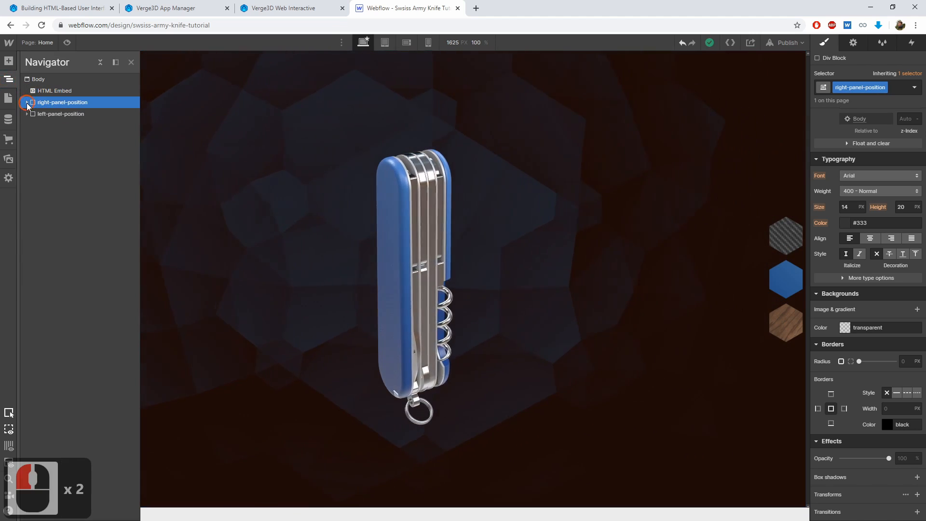
pyautogui.click(52, 115)
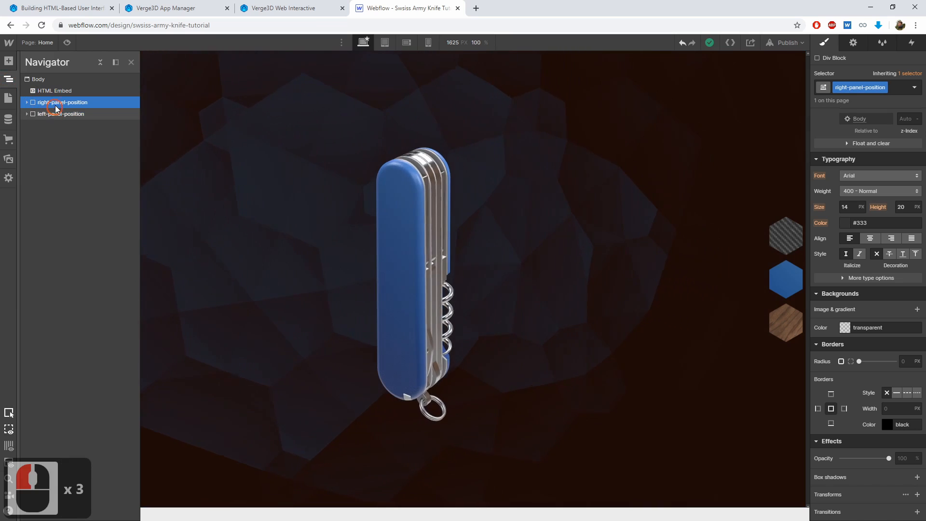
pyautogui.click(57, 105)
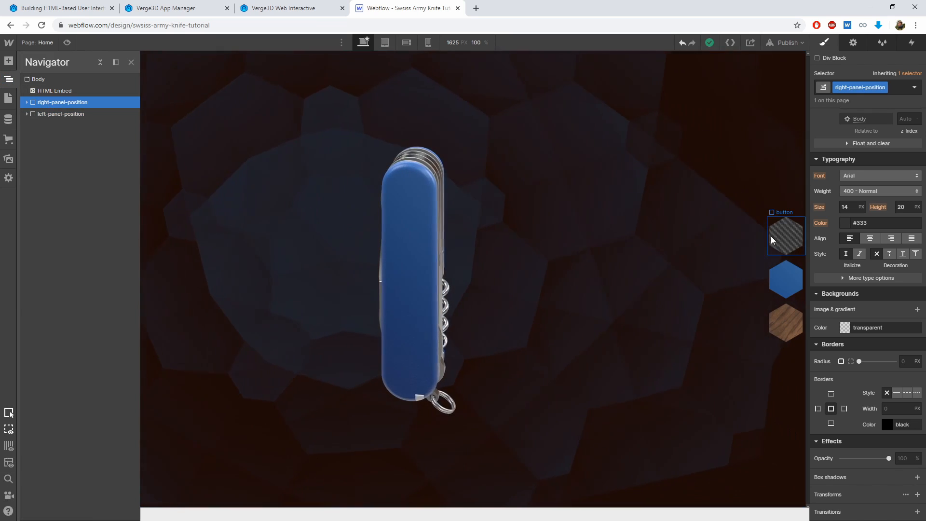
pyautogui.scroll(16, 859, 156)
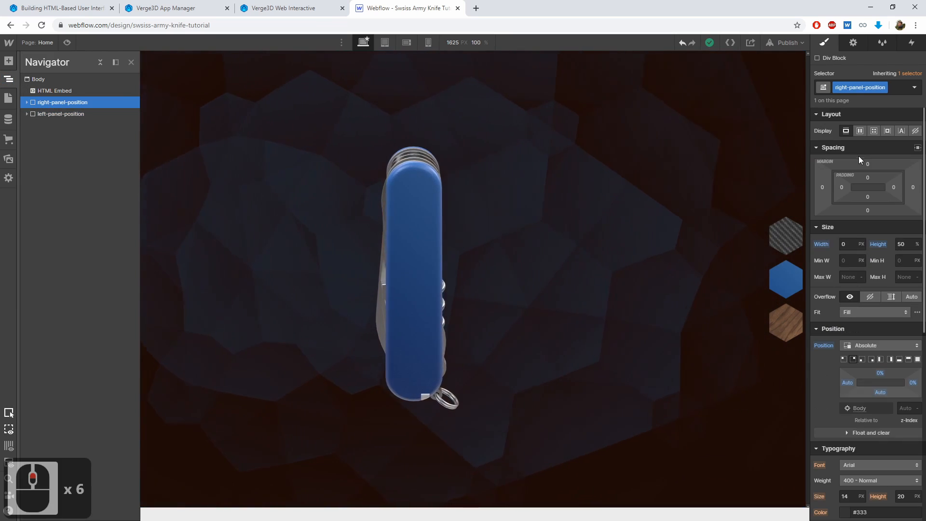
pyautogui.click(914, 188)
pyautogui.write('1')
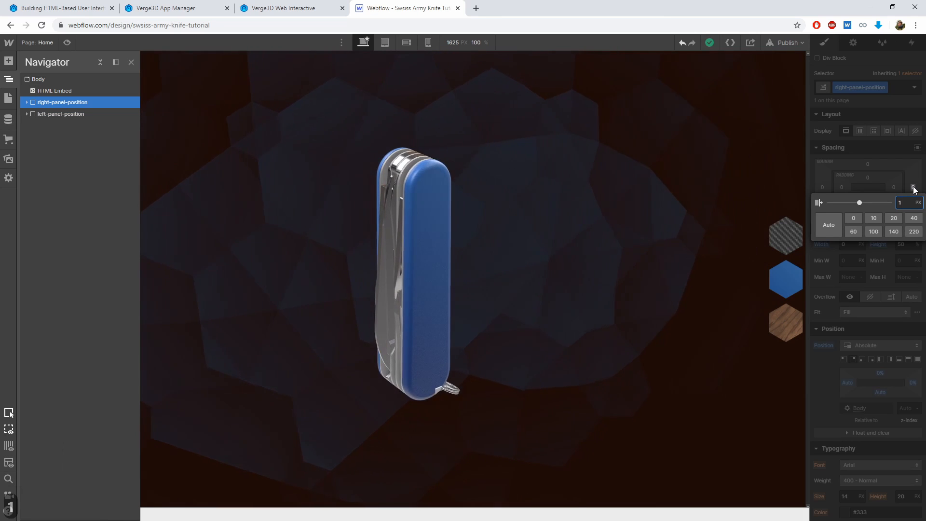
pyautogui.write('0')
pyautogui.press('Return')
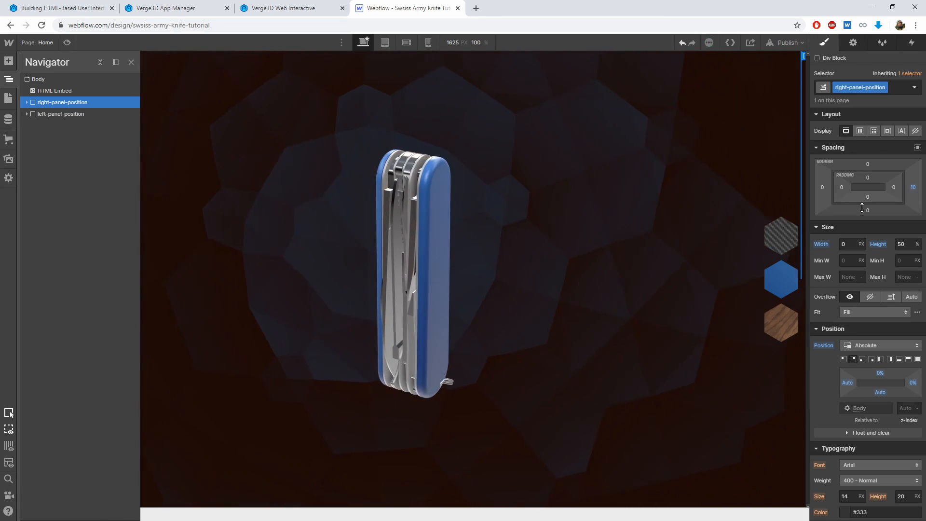
# Set the left margin of the left-panel-position block to 10 px
pyautogui.click(63, 114)
pyautogui.click(823, 187)
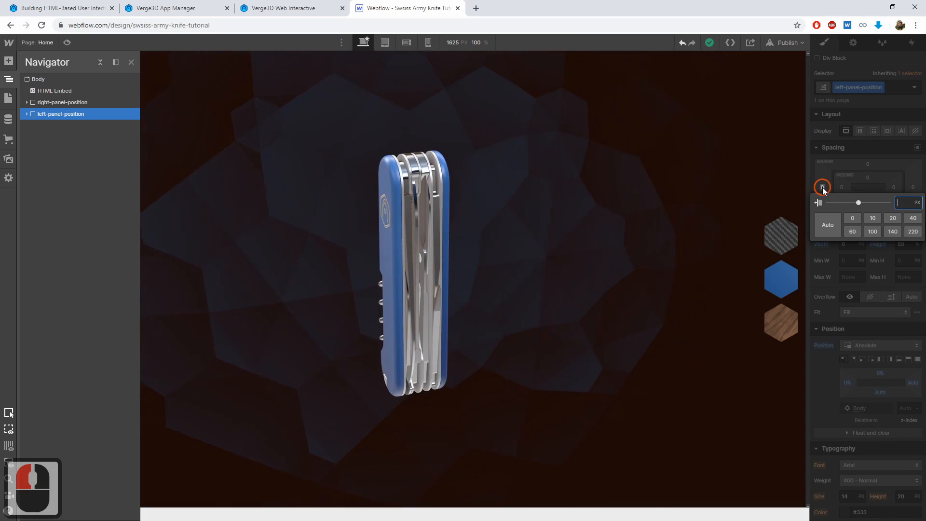
pyautogui.write('10')
pyautogui.press('Return')
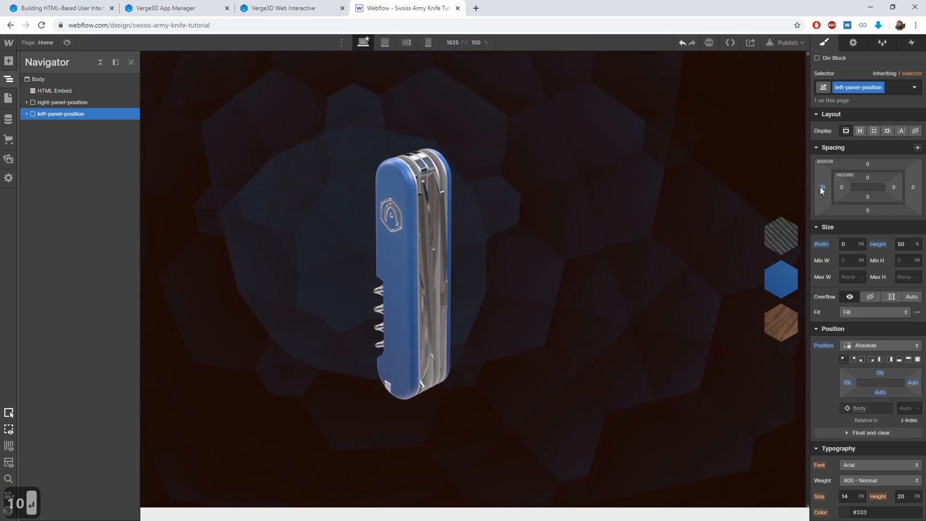
pyautogui.click(9, 79)
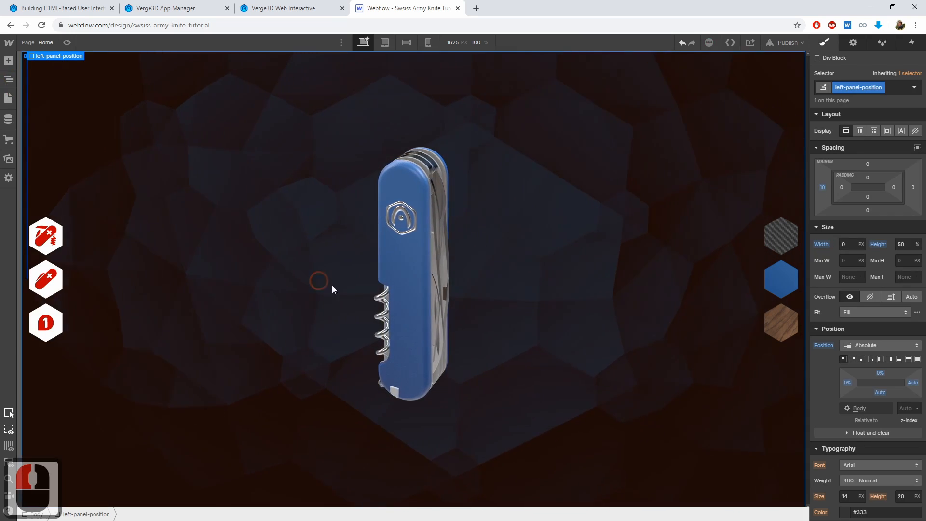
pyautogui.click(360, 294)
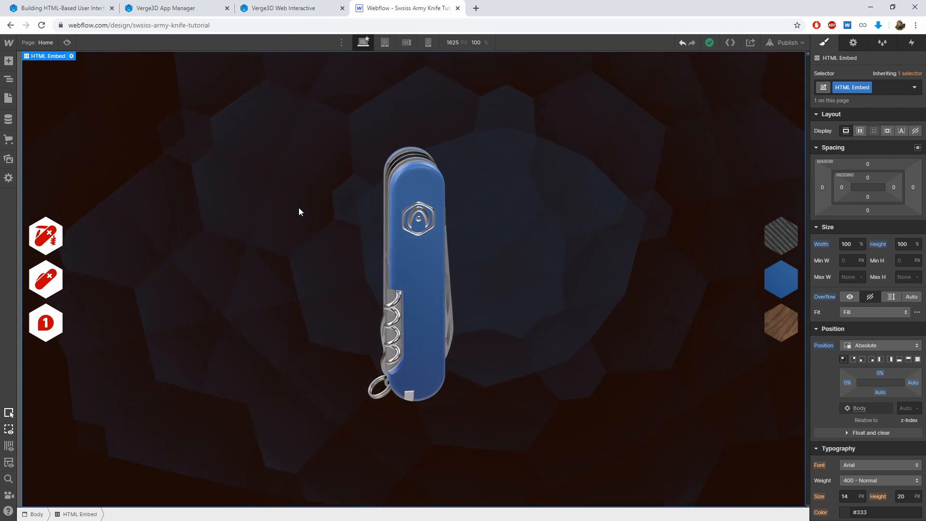
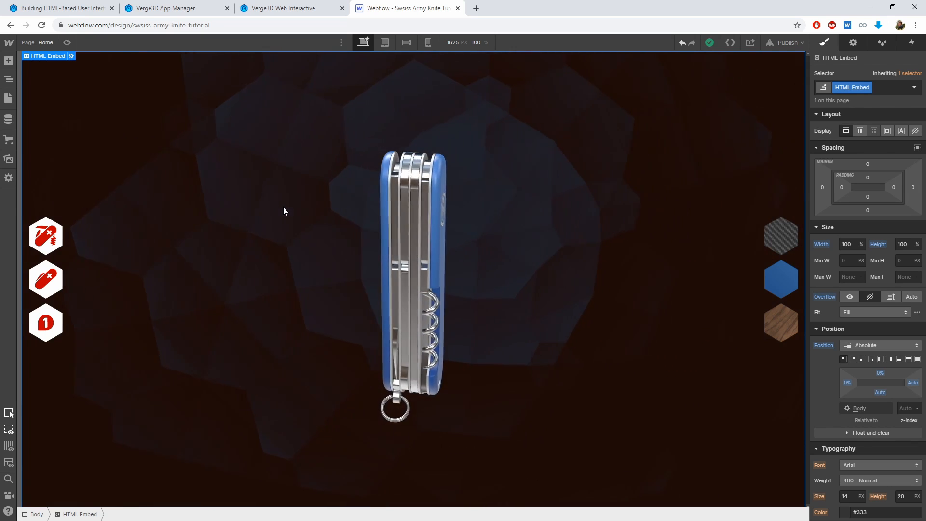
# Assign the ID unfold_button to the first button in left-panel
pyautogui.click(48, 240)
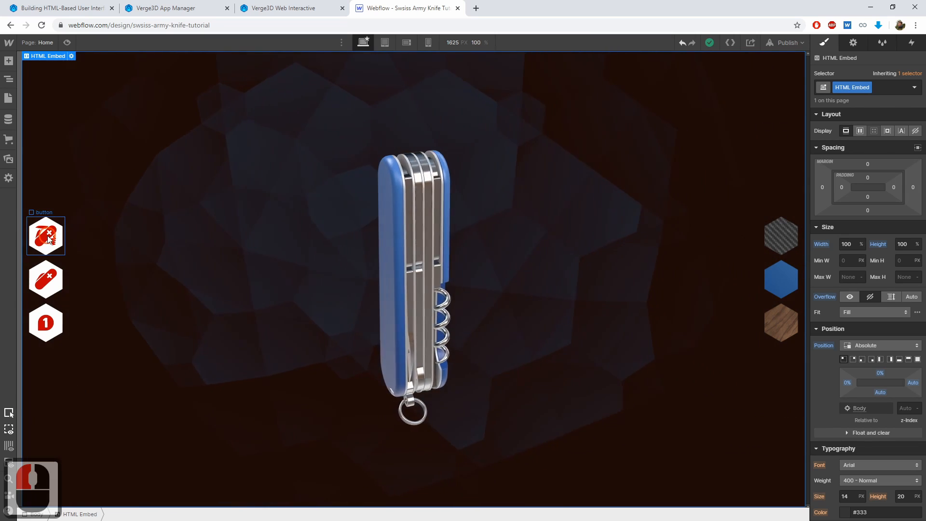
pyautogui.click(853, 43)
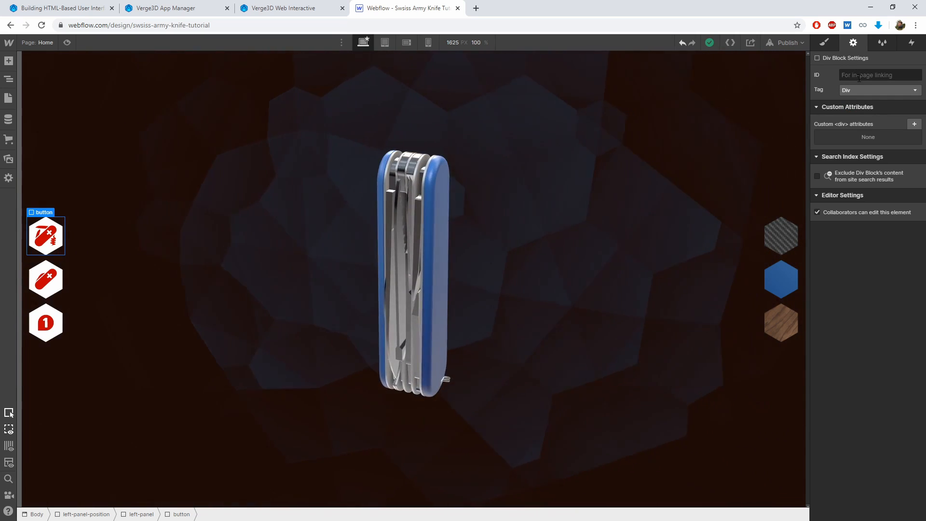
pyautogui.click(855, 75)
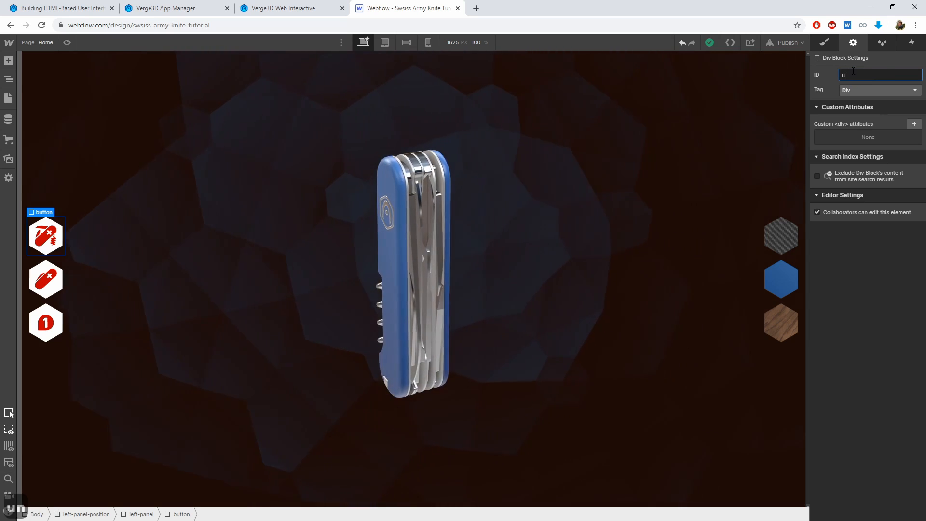
pyautogui.write('unfold_')
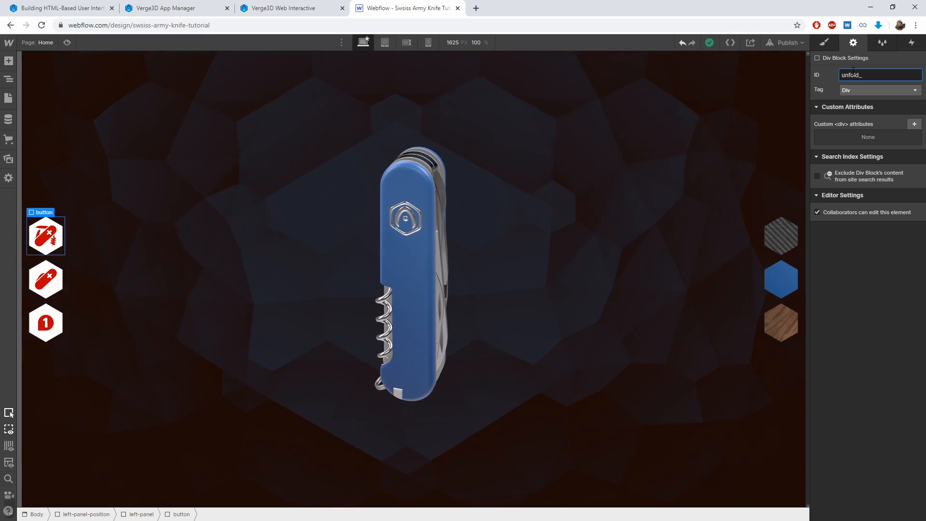
pyautogui.write('button')
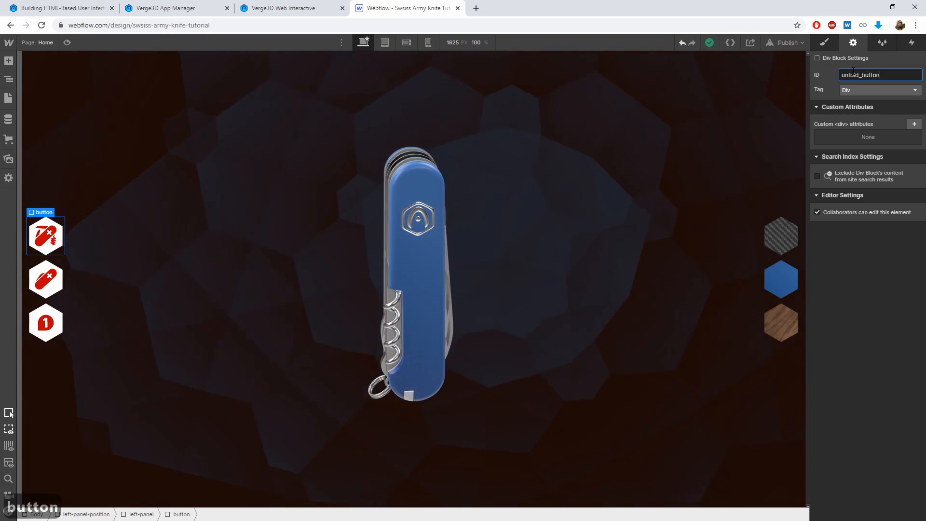
pyautogui.press('Return')
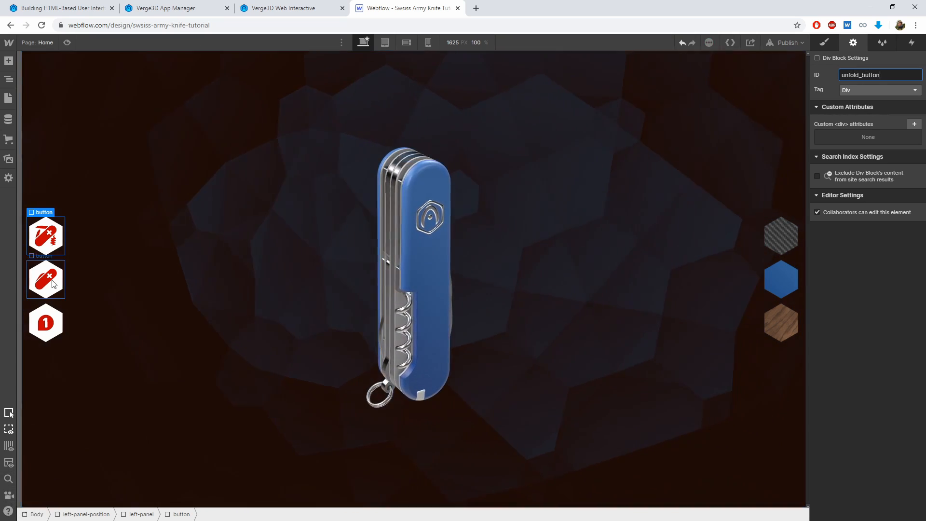
# Assign the ID fold_button to the middle button in left-panel
pyautogui.click(53, 283)
pyautogui.click(864, 76)
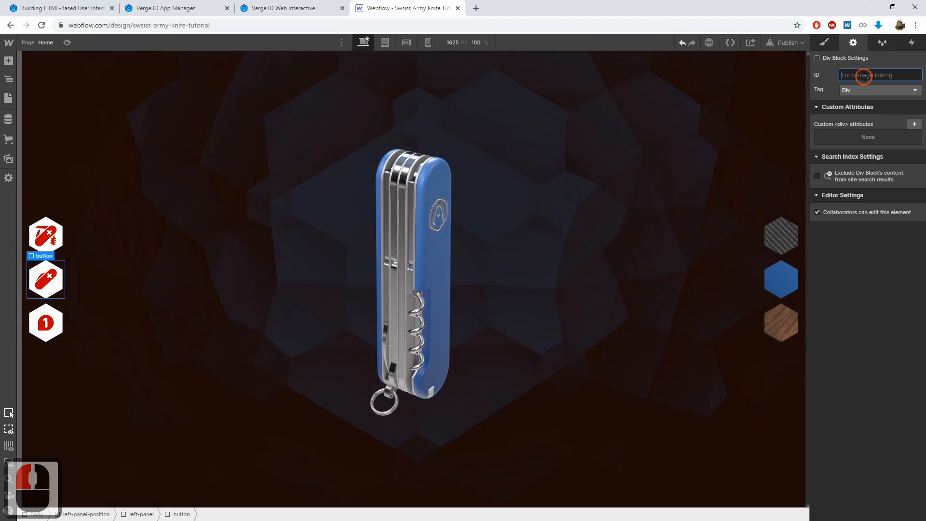
pyautogui.write('fold_button')
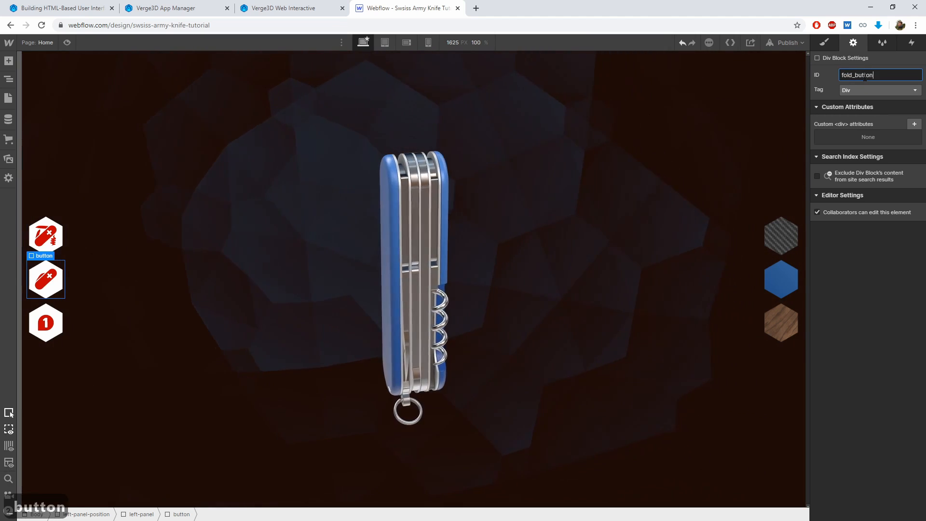
# Assign the ID annotation_button to the third button in left-panel
pyautogui.click(48, 322)
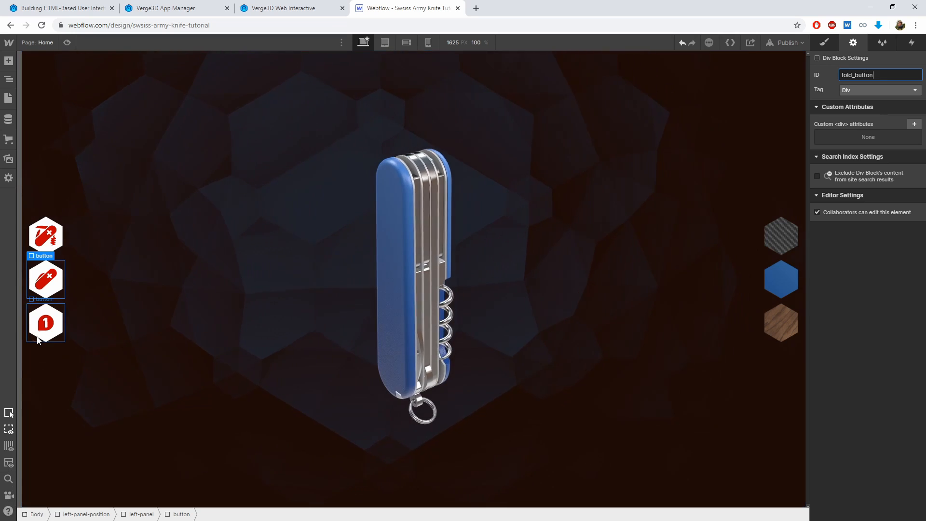
pyautogui.click(877, 75)
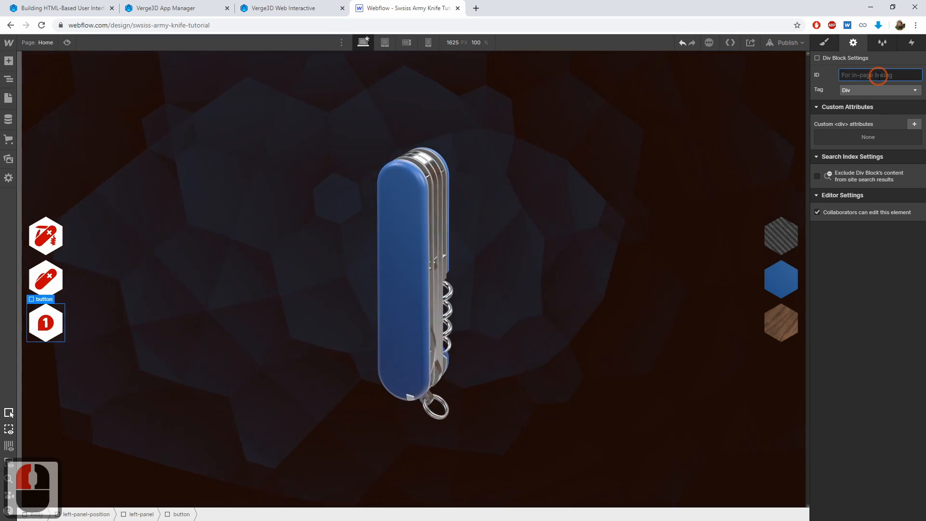
pyautogui.write('annotation_butto')
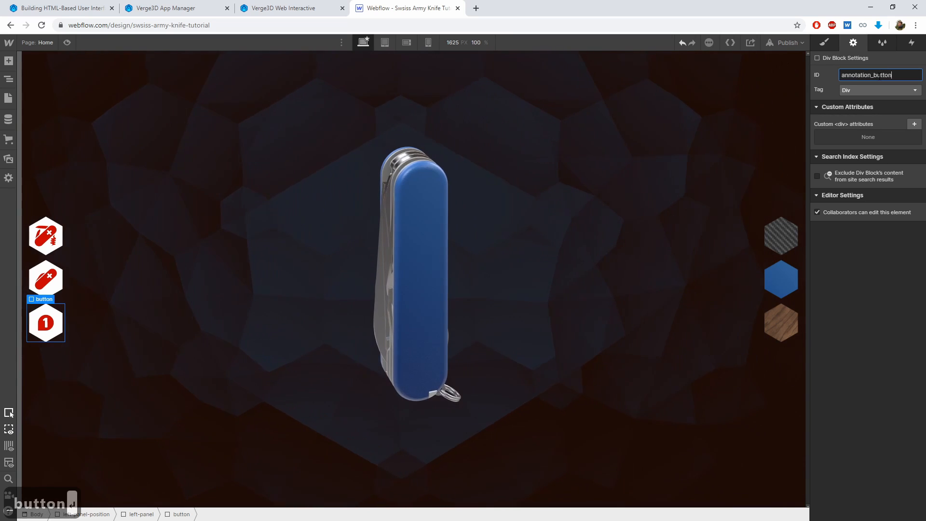
pyautogui.write('n')
# Assign the ID carbon_button to the carbon material button in right-panel
pyautogui.click(782, 236)
pyautogui.click(878, 75)
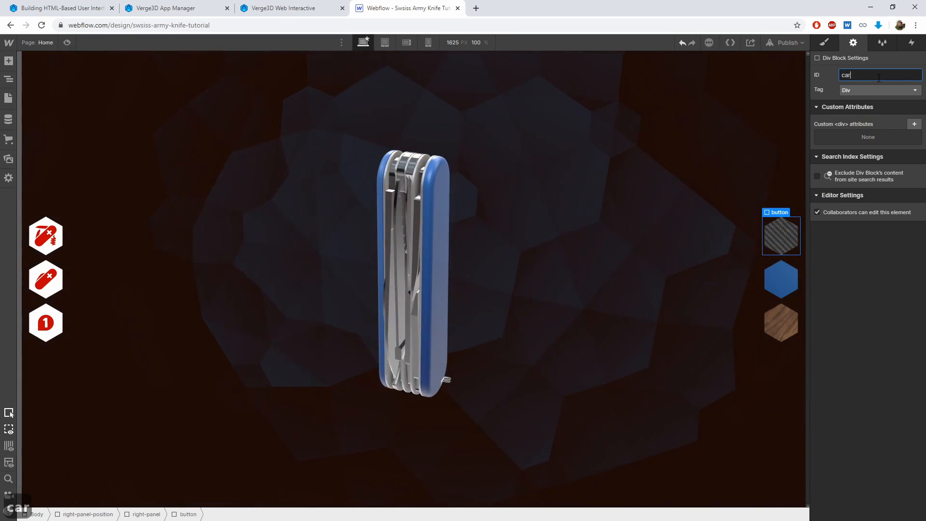
pyautogui.write('carbon_button')
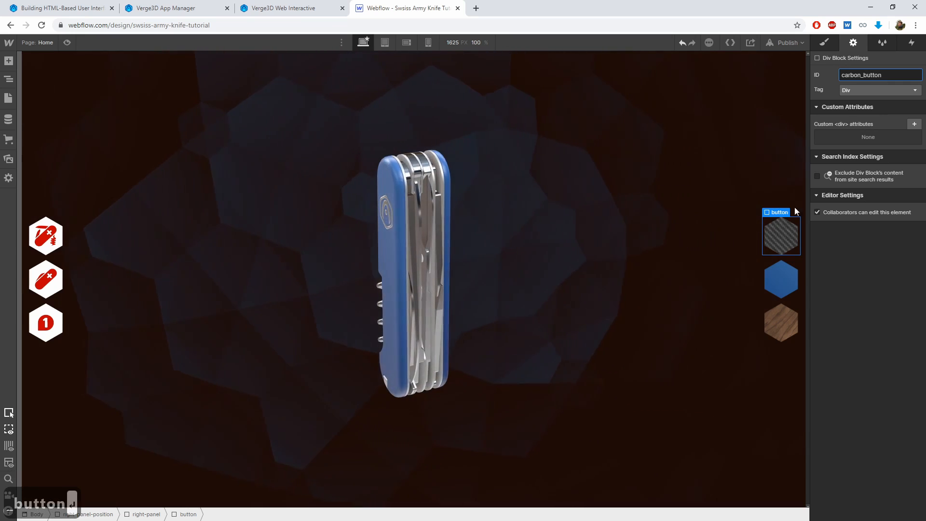
# Assign the ID plastic_button to the blue plastic material button in right-panel
pyautogui.click(795, 279)
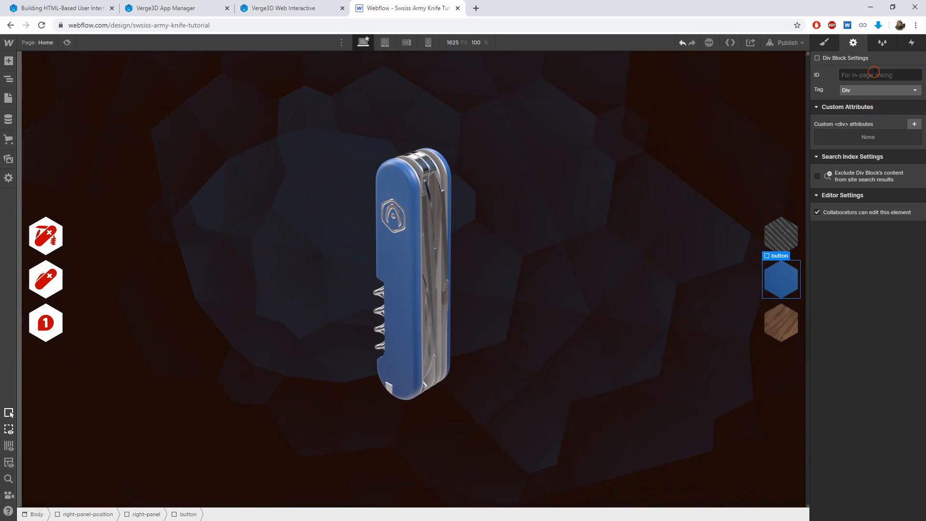
pyautogui.click(875, 72)
pyautogui.write('pla')
pyautogui.write('st')
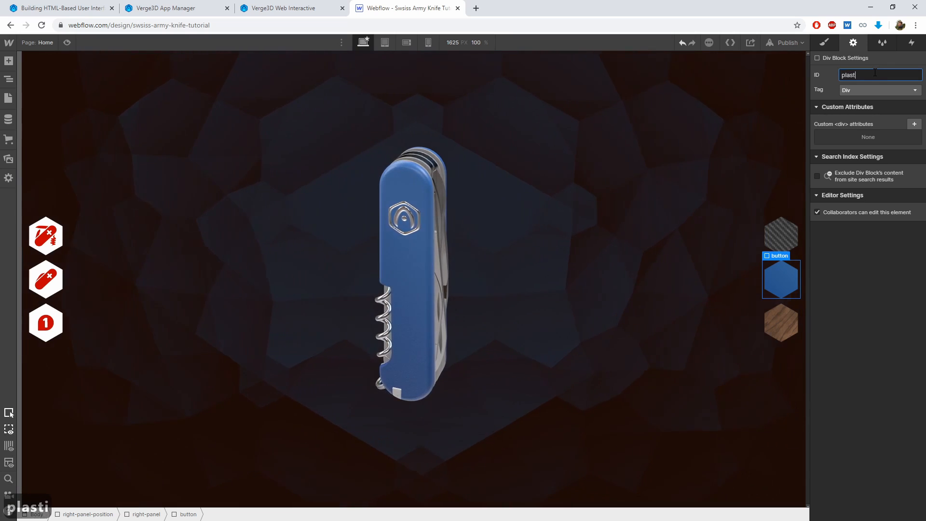
pyautogui.write('ic_button')
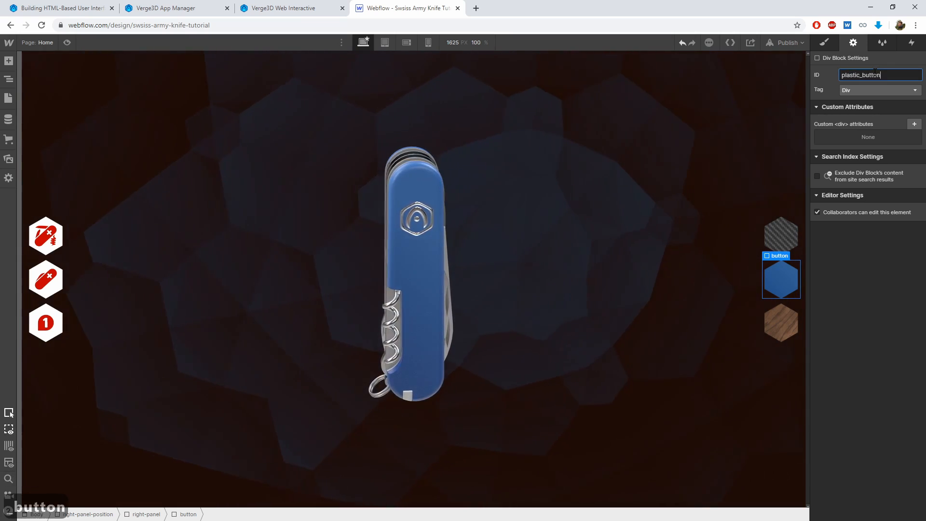
pyautogui.press('Return')
# Assign the ID wood_button to the wood material button in right-panel
pyautogui.click(781, 326)
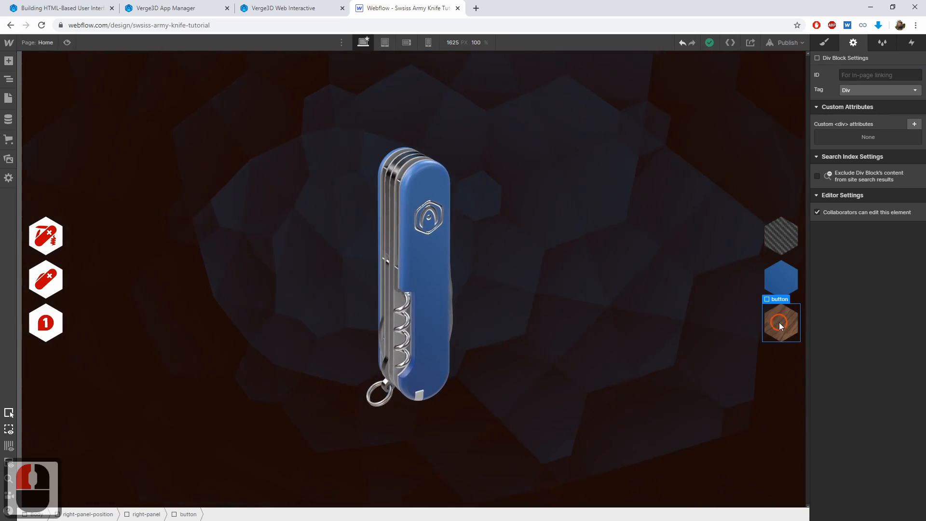
pyautogui.click(877, 75)
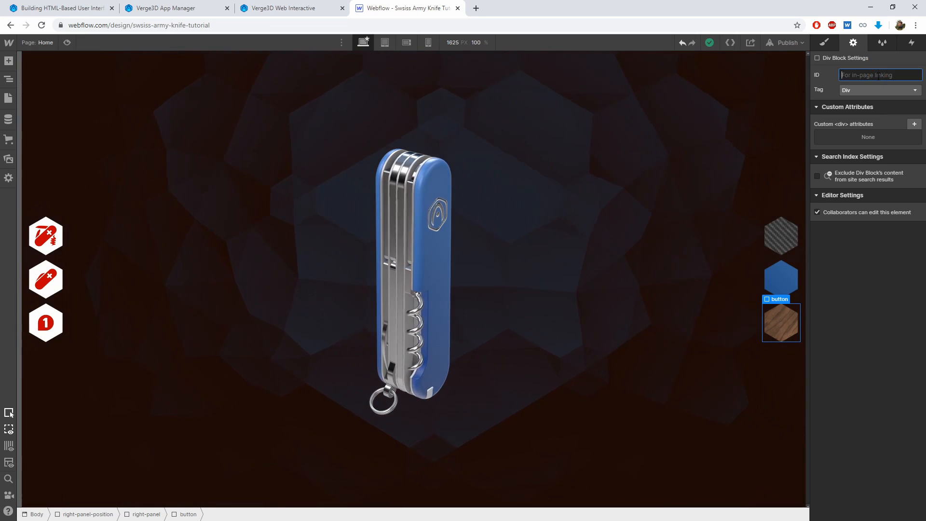
pyautogui.write('wood_bu')
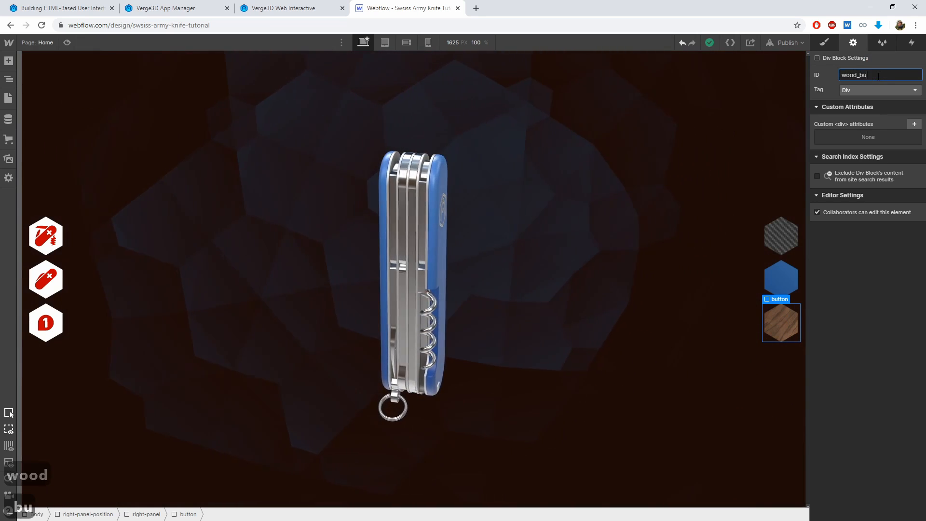
pyautogui.write('tton')
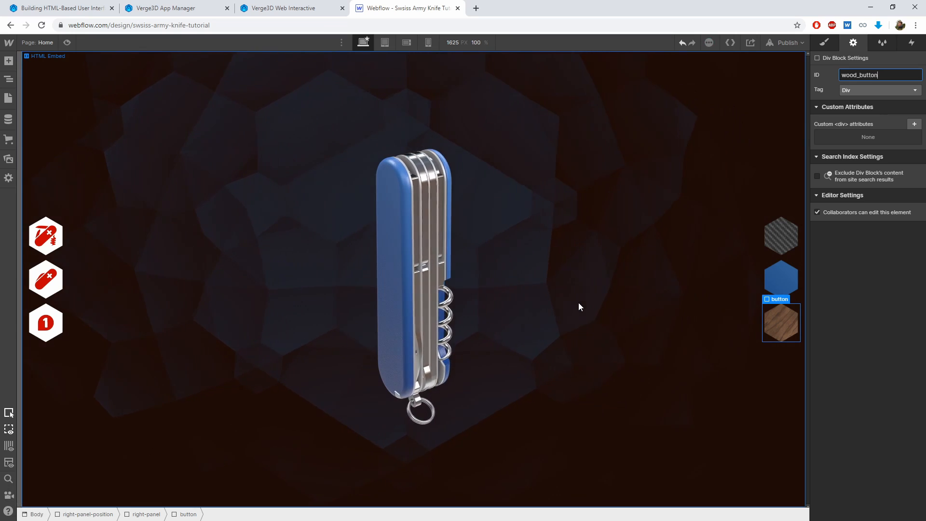
# Select the HTML Embed element that holds the knife app and open its custom code for editing
pyautogui.click(361, 187)
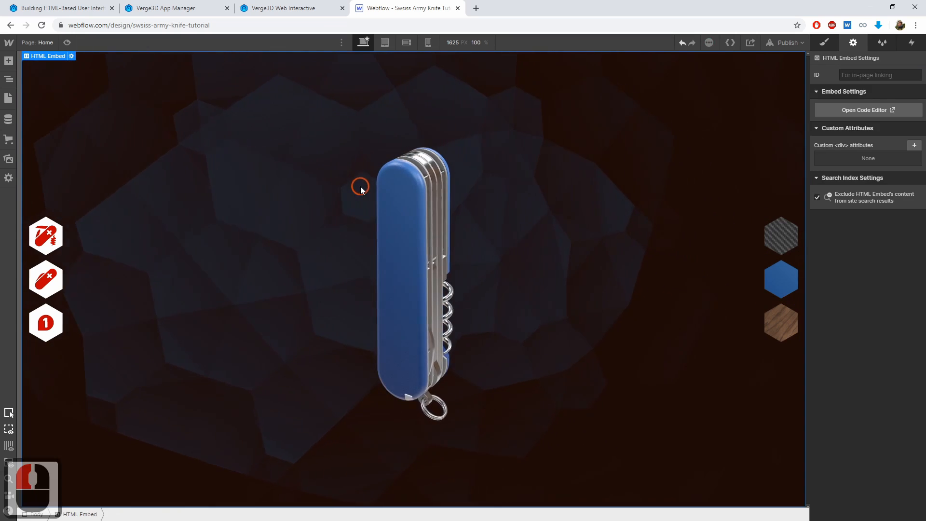
pyautogui.click(475, 242)
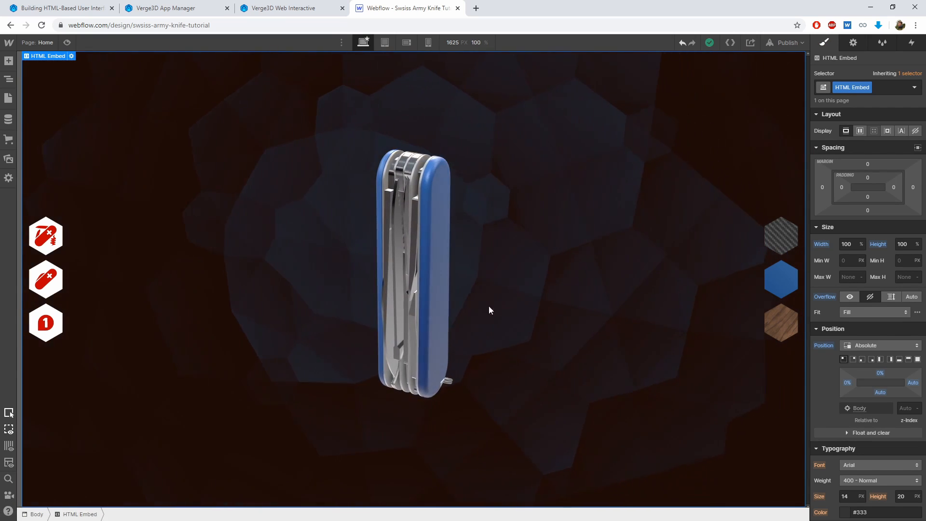
pyautogui.click(855, 43)
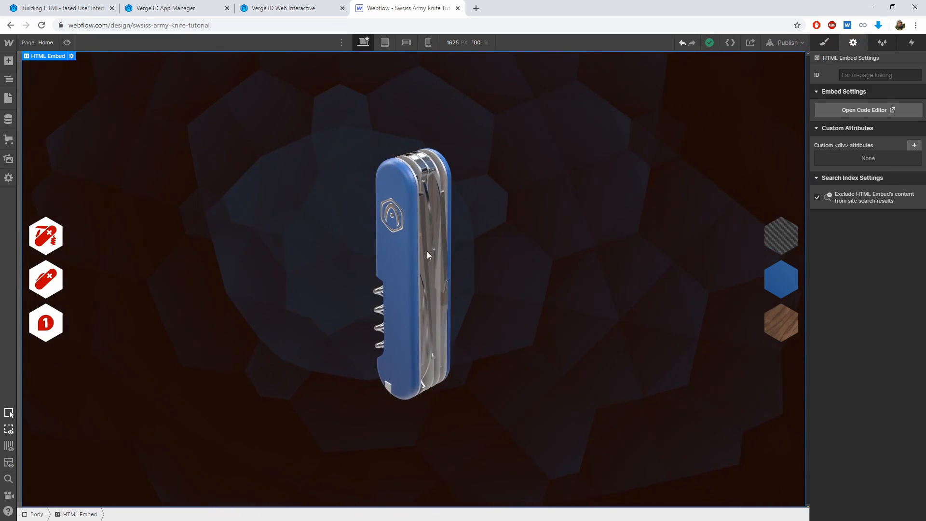
pyautogui.click(9, 80)
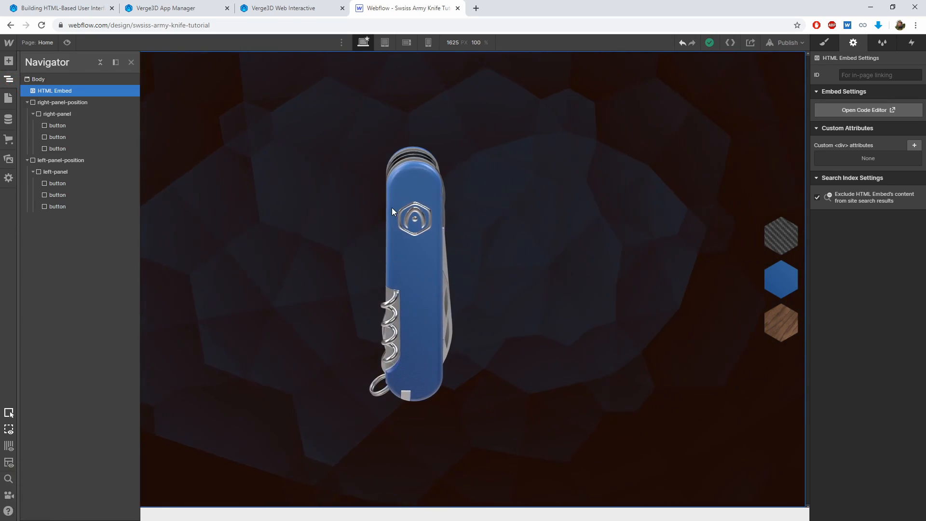
pyautogui.click(66, 91)
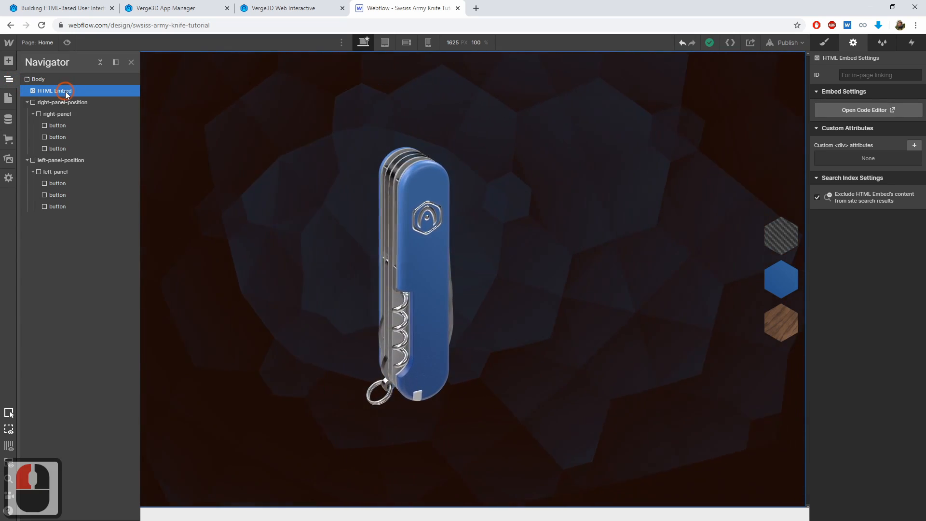
pyautogui.click(9, 81)
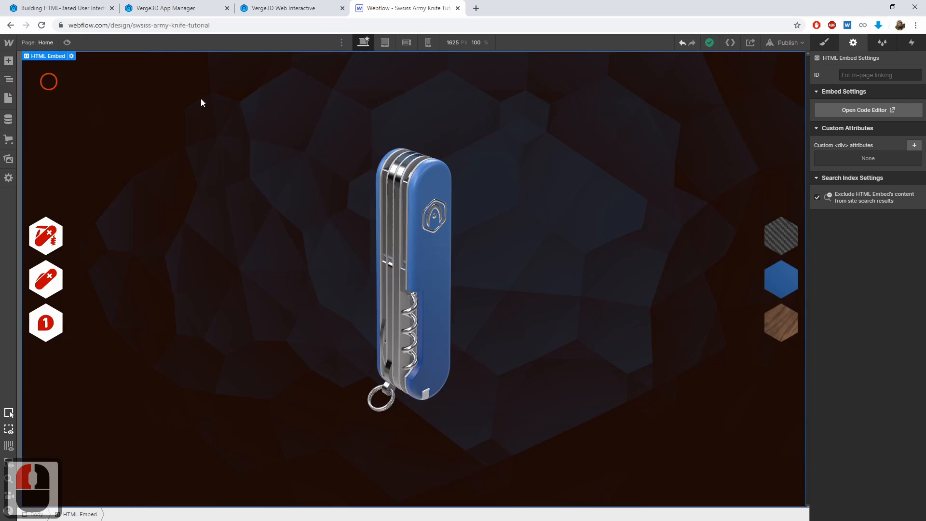
pyautogui.click(863, 107)
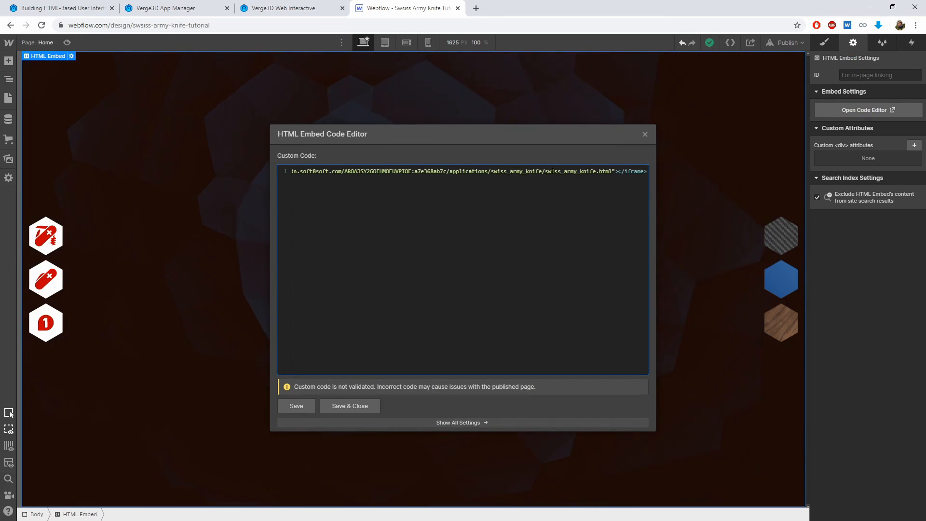
# Reduce the iframe's src URL to the relative path swiss_army_knife.html and save the embed code
pyautogui.moveTo(545, 171); pyautogui.dragTo(316, 170)
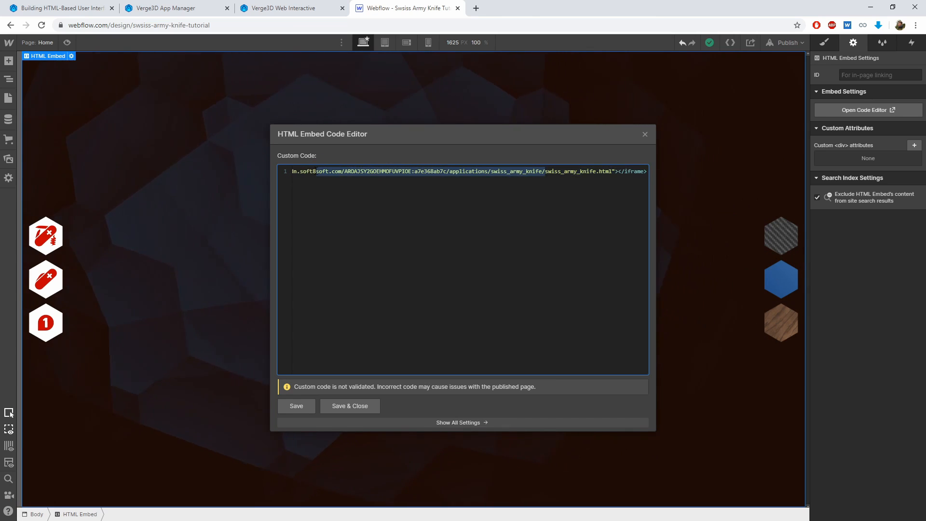
pyautogui.press('BackSpace')
pyautogui.press('BackSpace')
pyautogui.press('BackSpace')
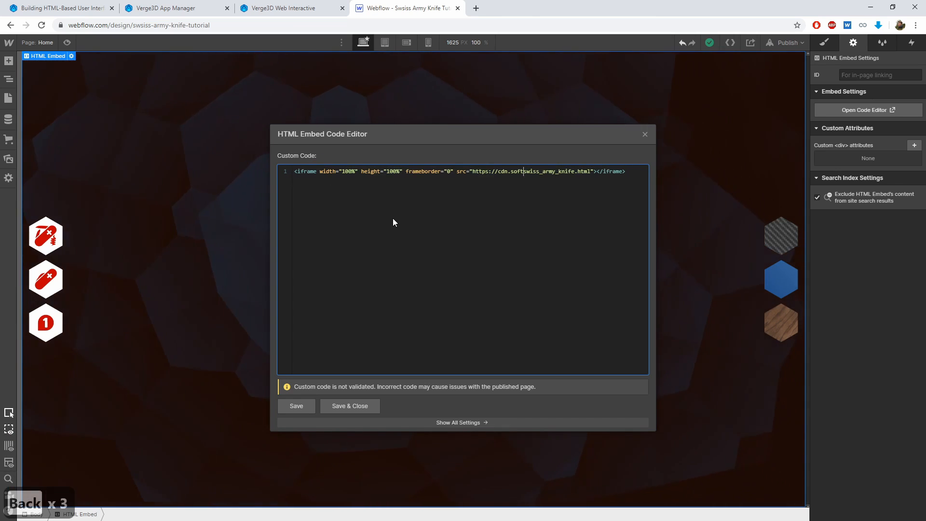
pyautogui.press('BackSpace')
pyautogui.press('BackSpace')
pyautogui.press('BackSpace')
pyautogui.press('BackSpace')
pyautogui.press('BackSpace')
pyautogui.press('BackSpace')
pyautogui.press('BackSpace')
pyautogui.press('BackSpace')
pyautogui.press('BackSpace')
pyautogui.press('BackSpace')
pyautogui.press('BackSpace')
pyautogui.press('BackSpace')
pyautogui.press('BackSpace')
pyautogui.press('BackSpace')
pyautogui.press('BackSpace')
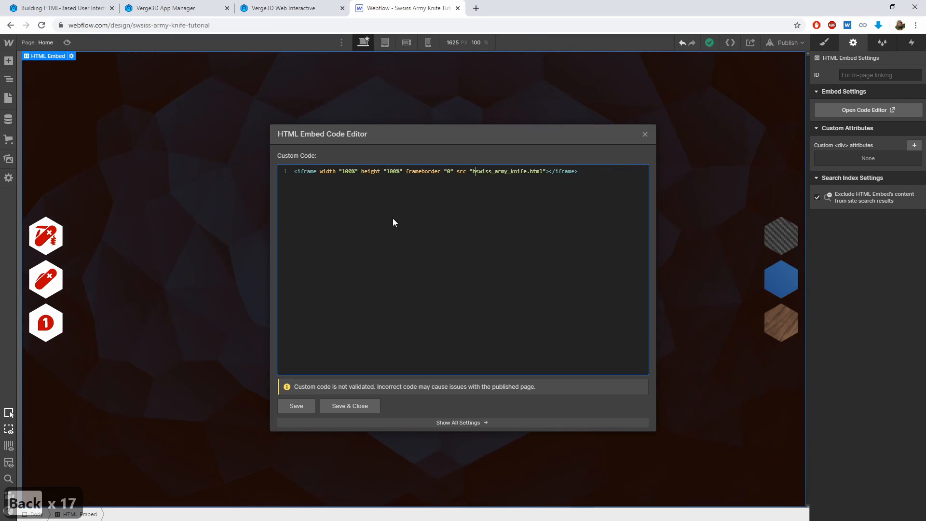
pyautogui.press('BackSpace')
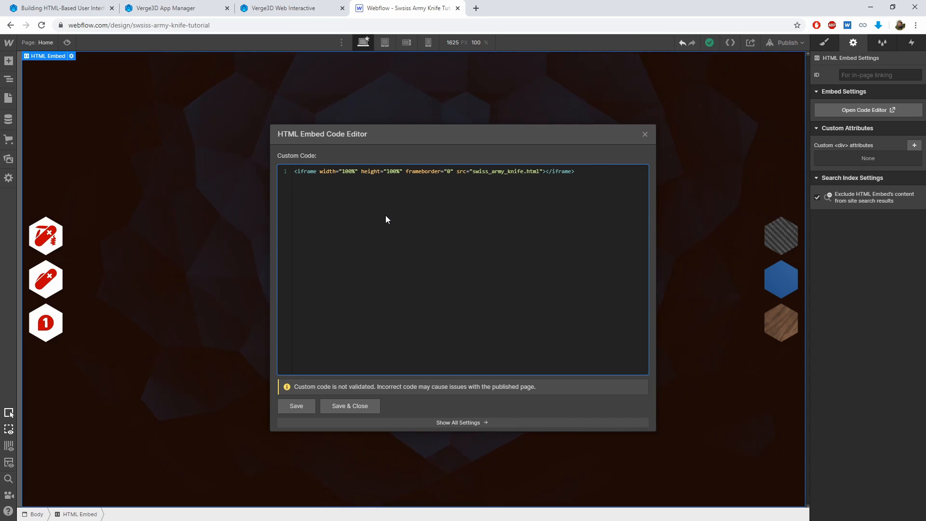
pyautogui.click(479, 171)
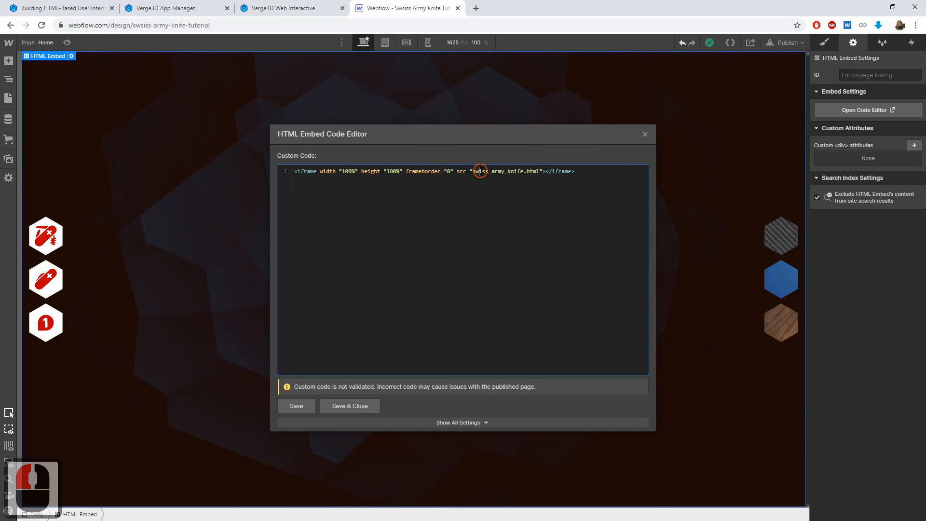
pyautogui.moveTo(473, 171); pyautogui.dragTo(539, 172)
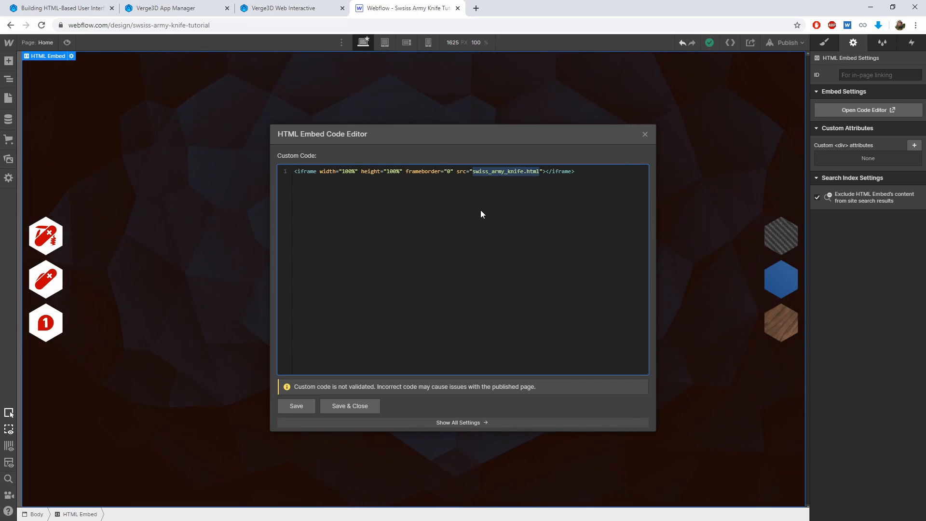
pyautogui.click(358, 406)
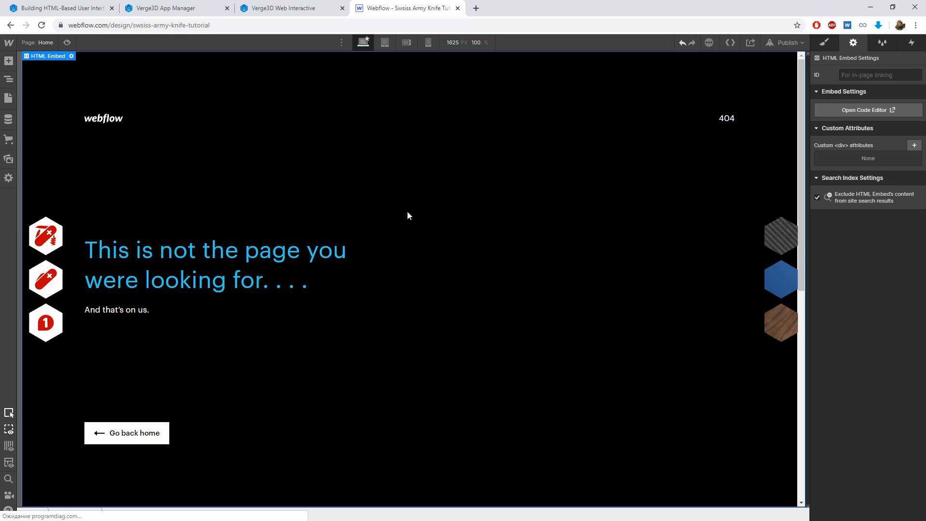
# Export the site's code as a ZIP archive and download it
pyautogui.click(731, 42)
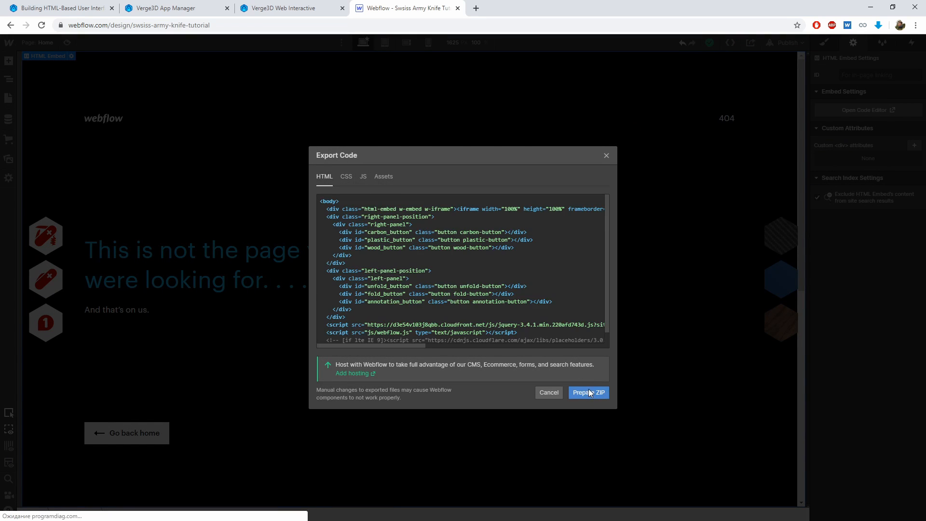
pyautogui.click(589, 393)
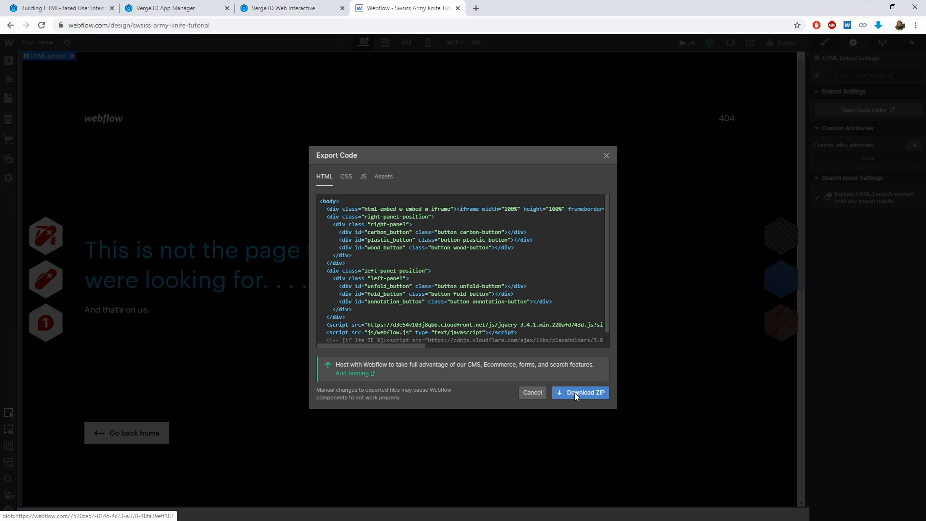
pyautogui.click(575, 394)
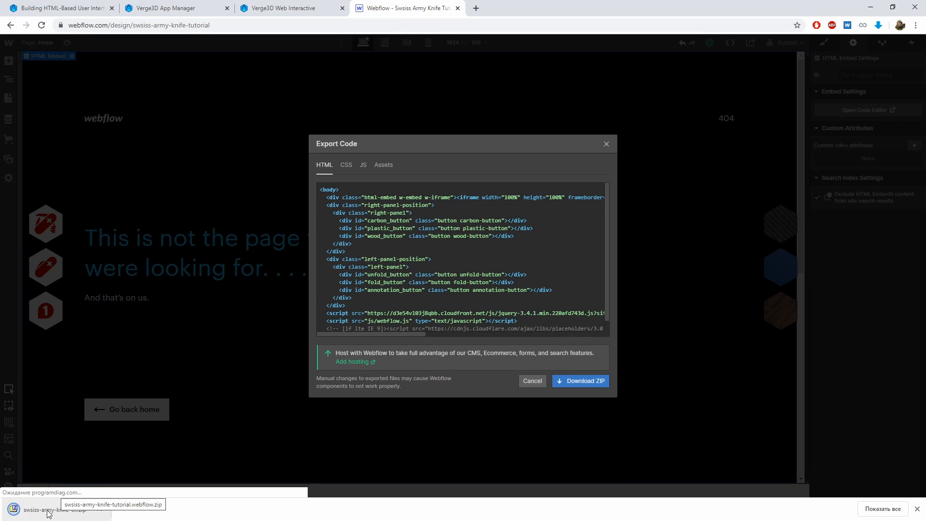
# Open the downloaded swsiss-army-knife-tutorial.webflow.zip archive and choose all its folders and index.html for extraction
pyautogui.click(47, 514)
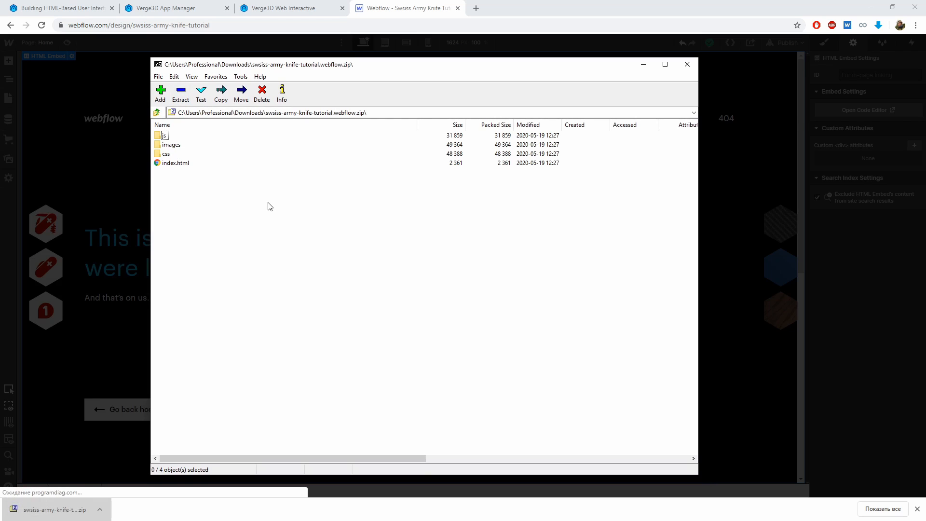
pyautogui.click(166, 137)
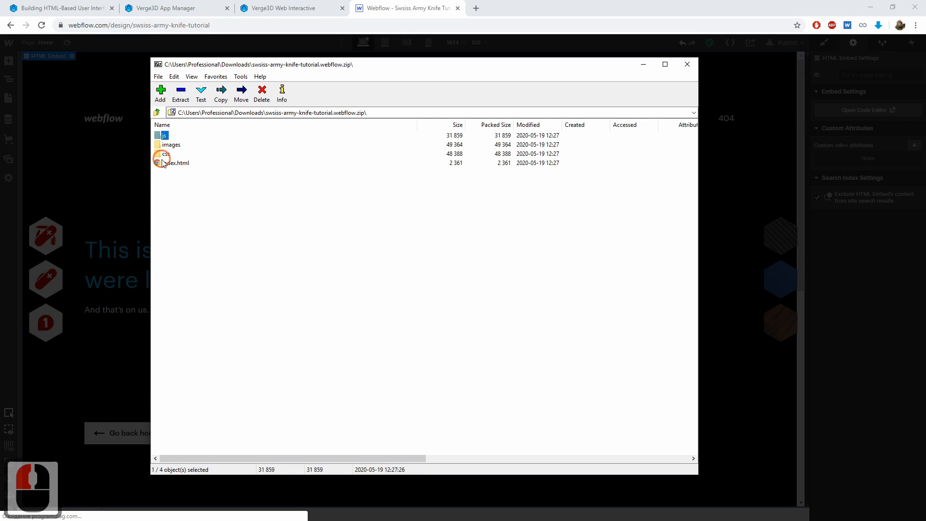
pyautogui.hotkey('ctrl', 'a')
pyautogui.click(177, 98)
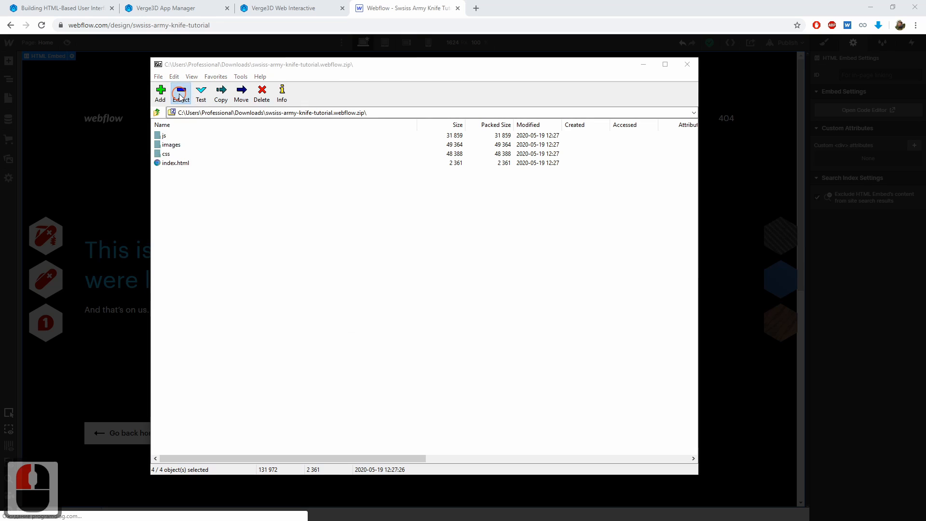
# Extract the chosen files to D:\basic_tutorial\verge3d\applications\swiss_army_knife and close the archive
pyautogui.click(569, 223)
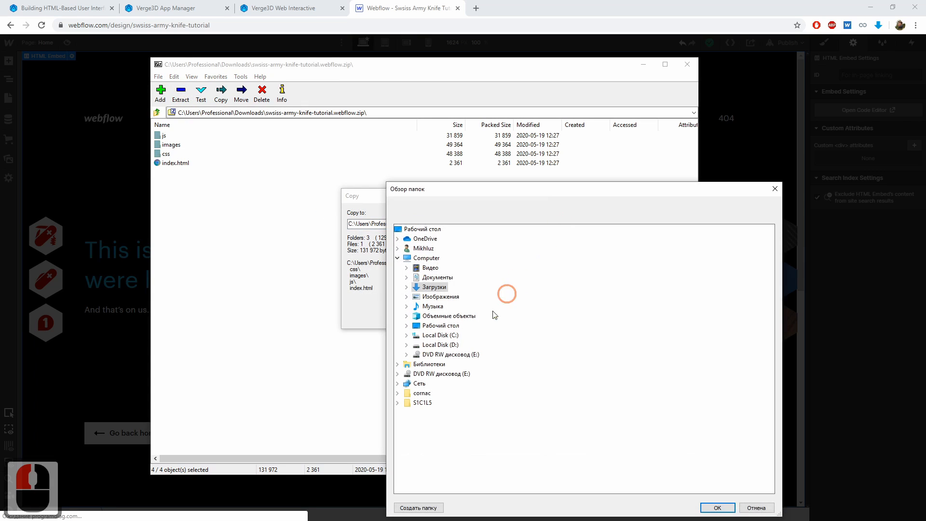
pyautogui.click(443, 344)
pyautogui.doubleClick(461, 354)
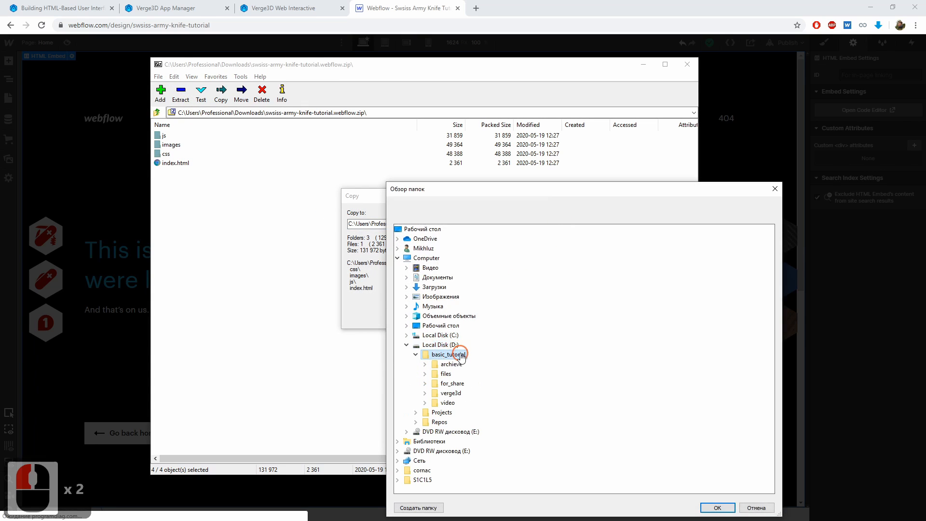
pyautogui.click(451, 395)
pyautogui.scroll(-1, 555, 388)
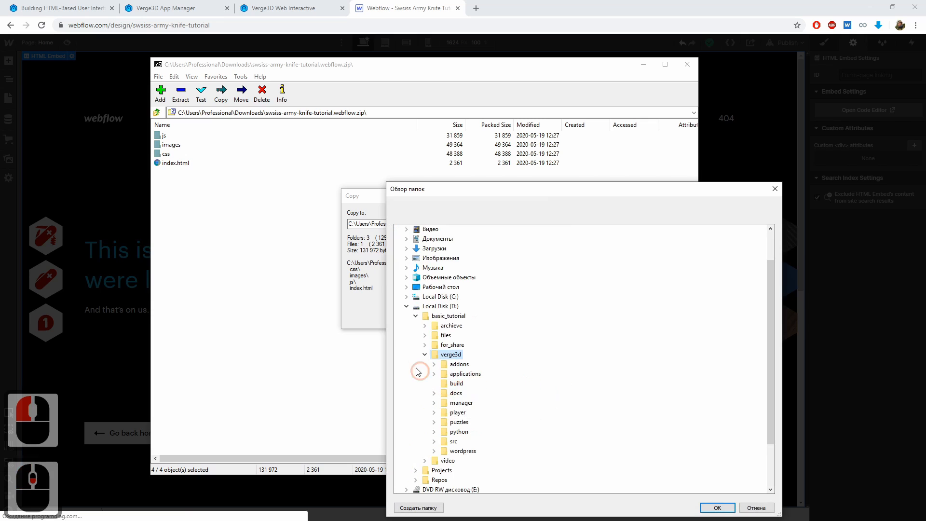
pyautogui.doubleClick(454, 376)
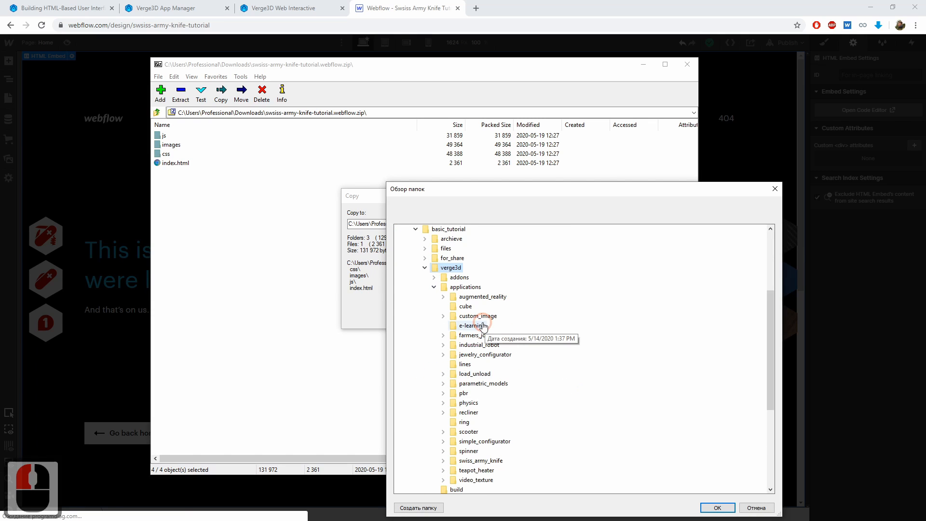
pyautogui.scroll(-1, 482, 381)
pyautogui.click(478, 432)
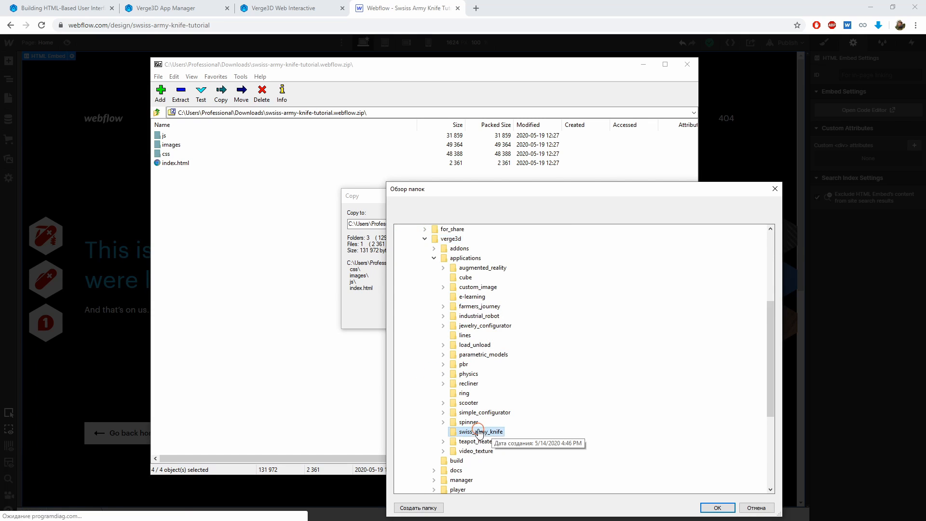
pyautogui.doubleClick(478, 432)
pyautogui.moveTo(630, 190); pyautogui.dragTo(592, 127)
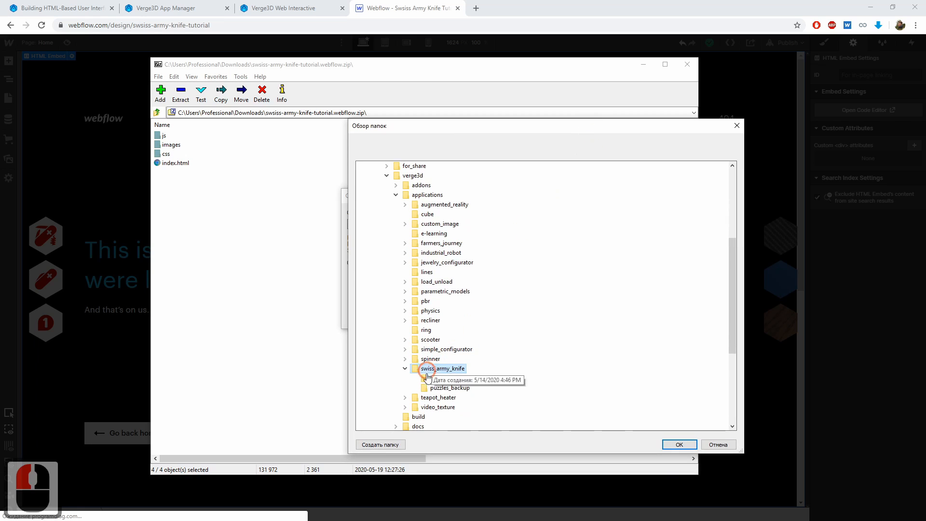
pyautogui.click(679, 445)
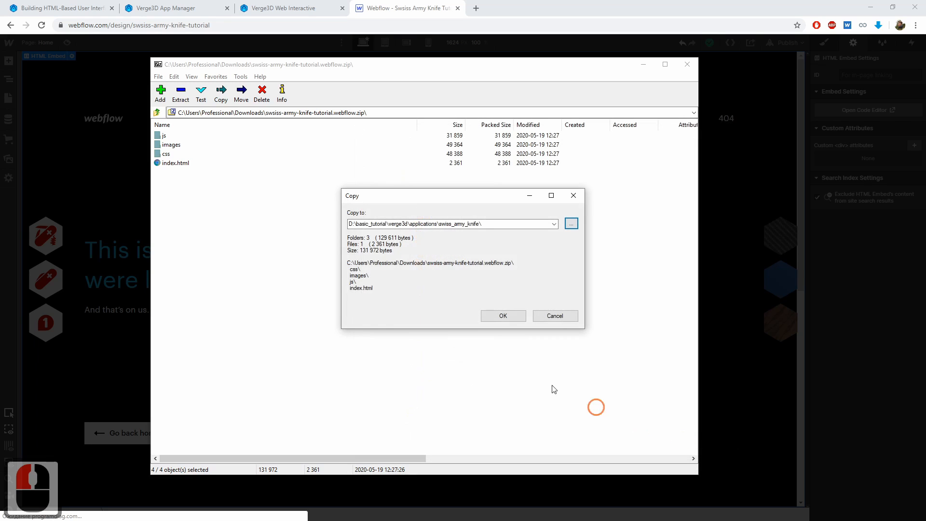
pyautogui.click(501, 316)
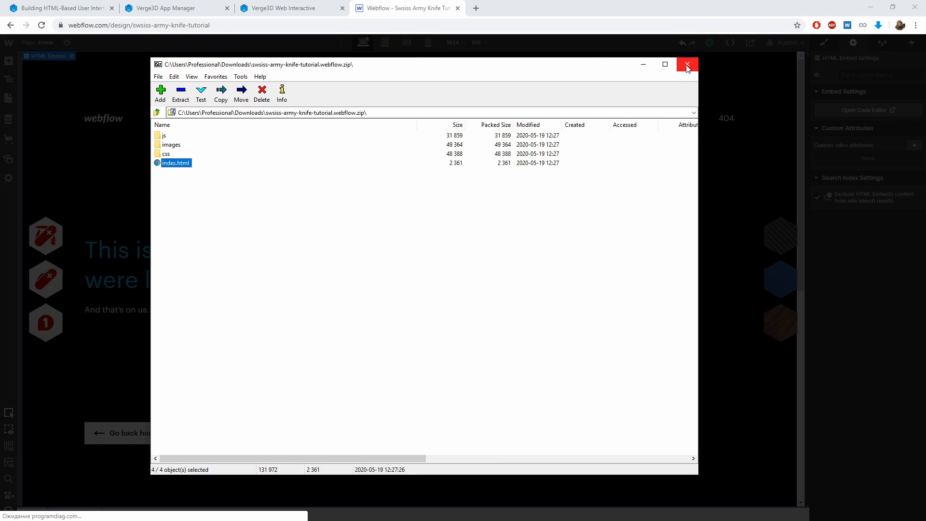
pyautogui.click(688, 66)
# Switch to the Verge3D App Manager, dismiss the upload report and reload the app list
pyautogui.click(261, 4)
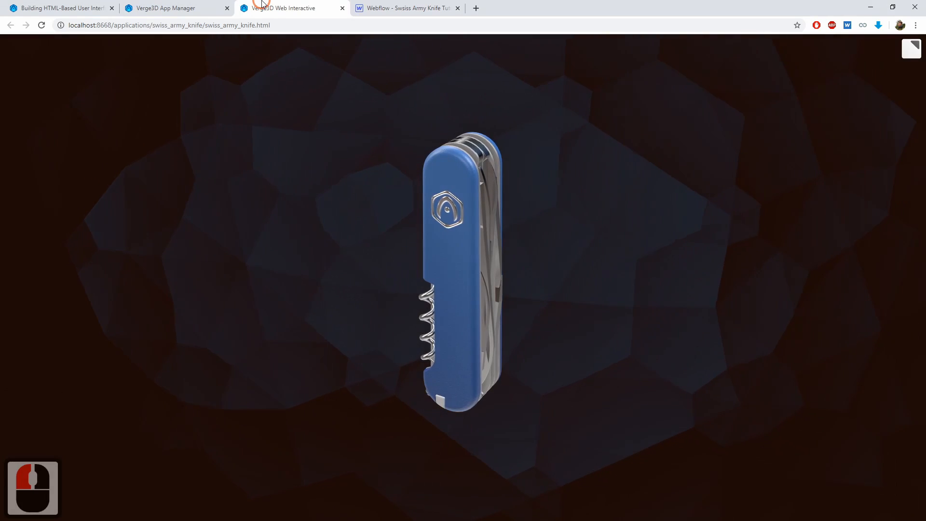
pyautogui.click(197, 9)
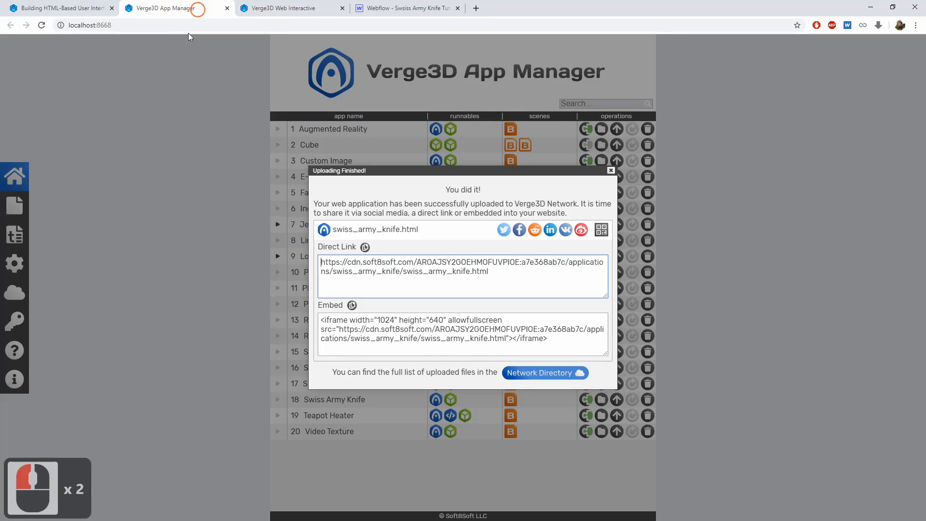
pyautogui.click(612, 170)
pyautogui.click(227, 193)
pyautogui.hotkey('ctrl', 'r')
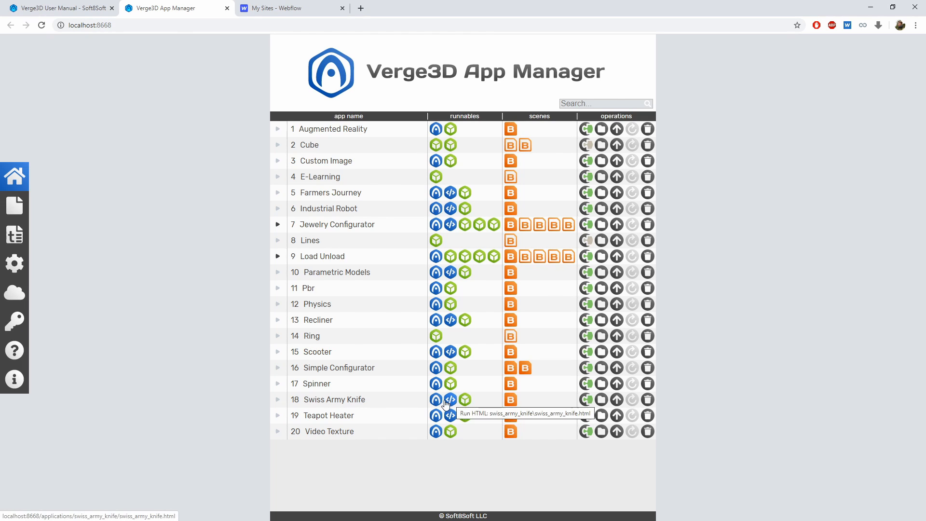
# Run the Swiss Army Knife app's original swiss_army_knife.html page, inspect the knife from another angle and close the page
pyautogui.doubleClick(446, 404)
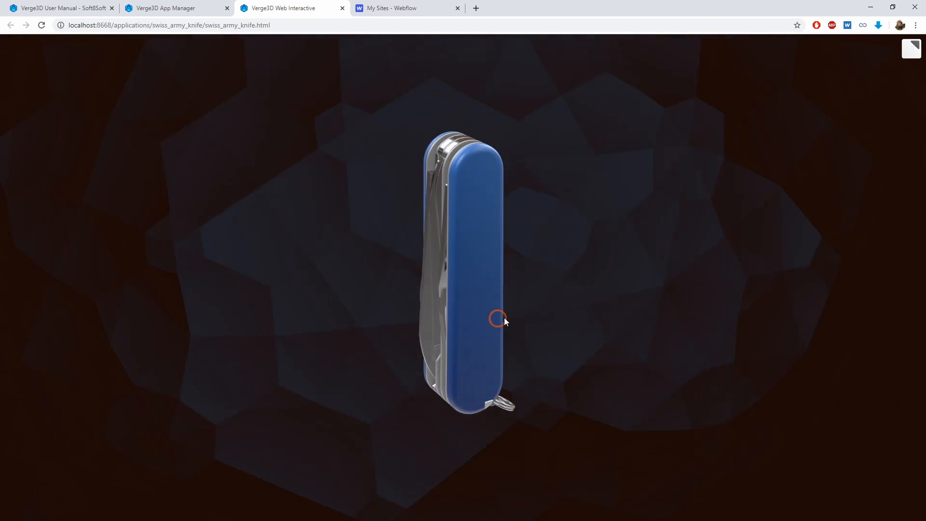
pyautogui.moveTo(504, 320); pyautogui.dragTo(275, 103)
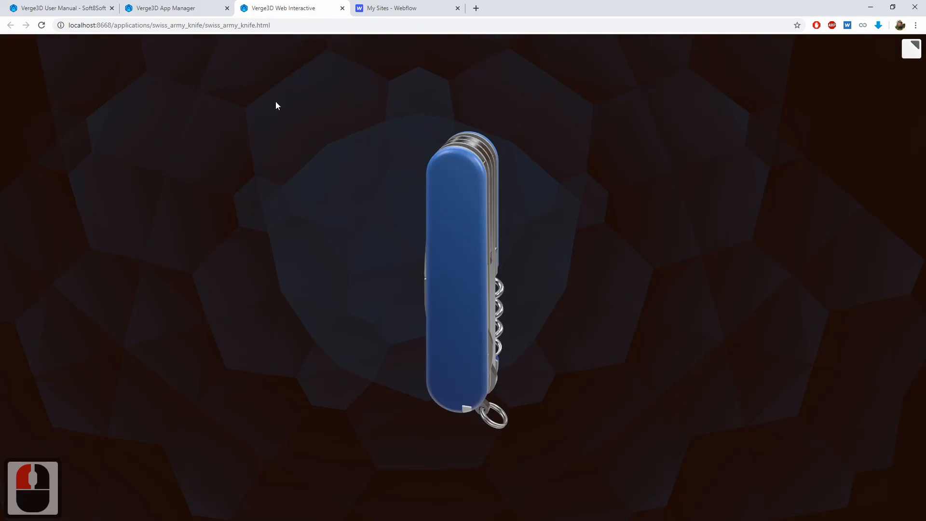
pyautogui.click(340, 8)
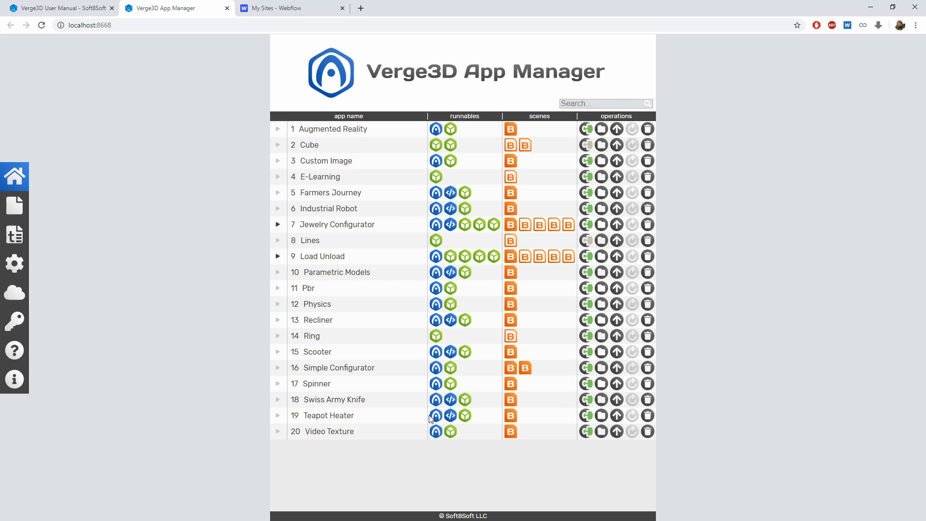
pyautogui.rightClick(603, 400)
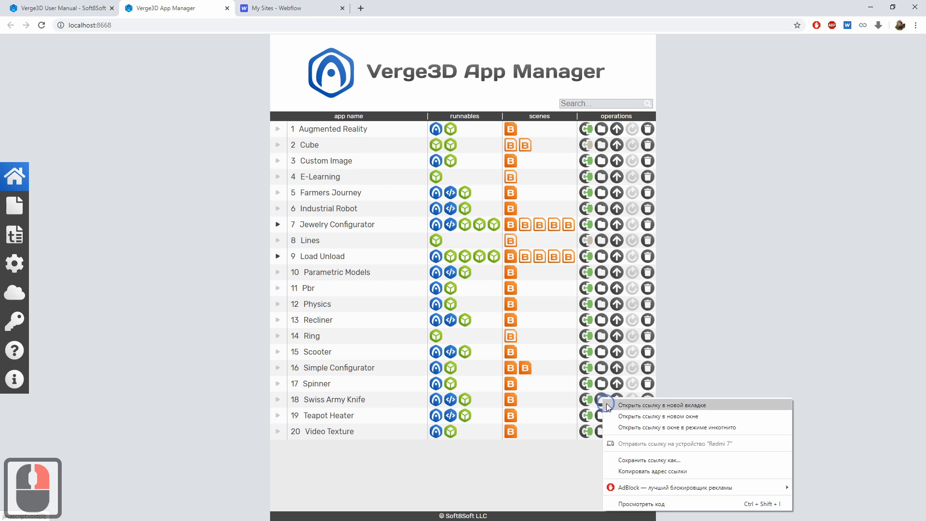
pyautogui.click(606, 403)
pyautogui.click(258, 8)
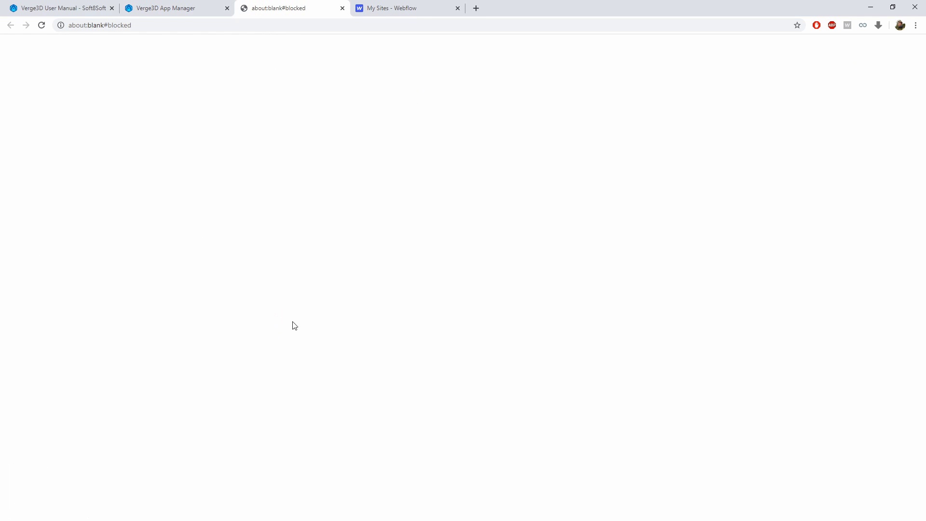
pyautogui.click(342, 8)
pyautogui.click(555, 455)
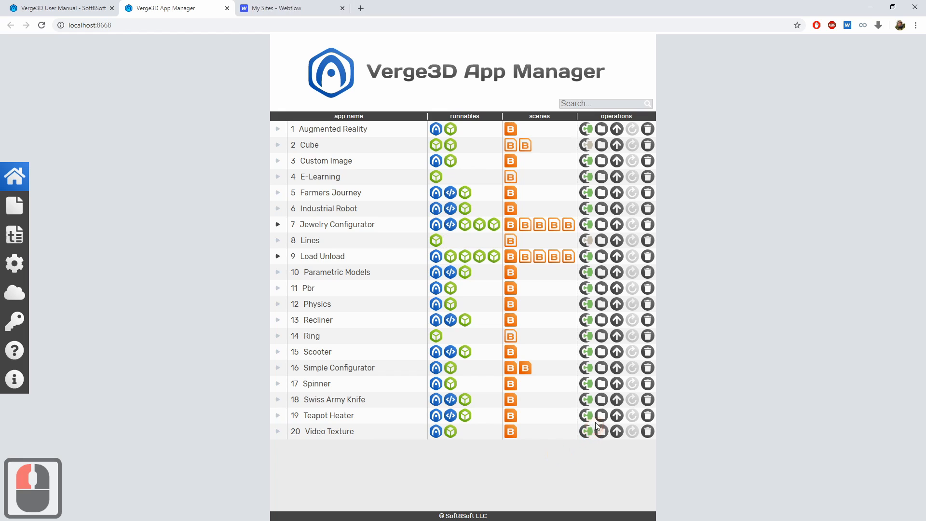
# Open the Swiss Army Knife app's folder, examine the extracted css and images folders and the index file, and close the folder
pyautogui.click(602, 400)
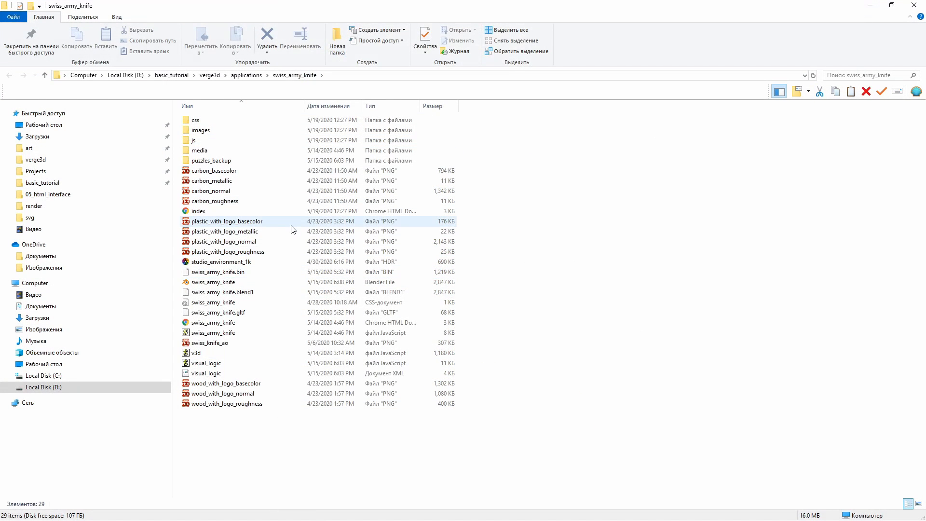
pyautogui.doubleClick(184, 120)
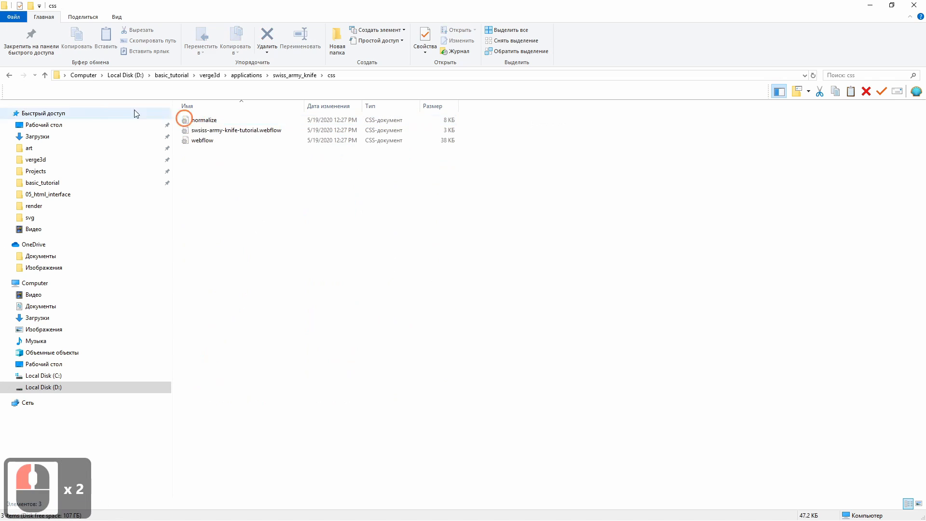
pyautogui.click(10, 74)
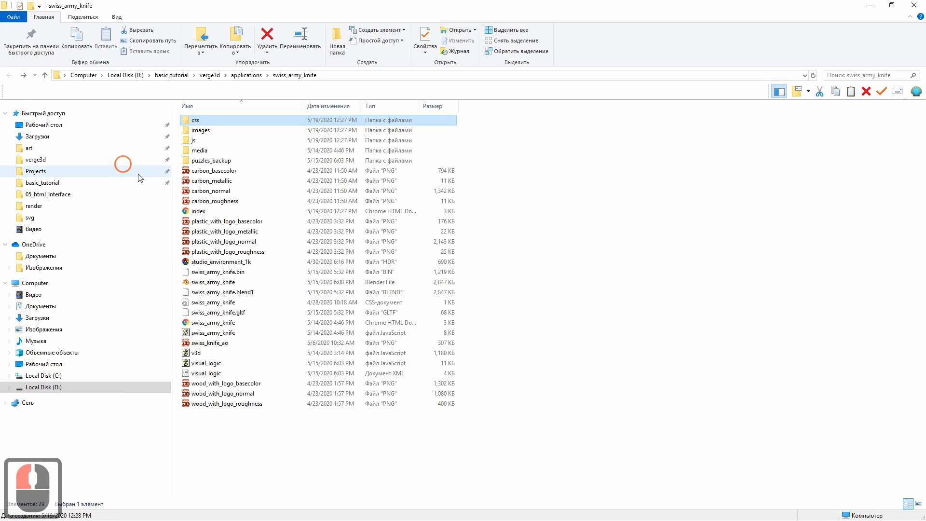
pyautogui.doubleClick(203, 134)
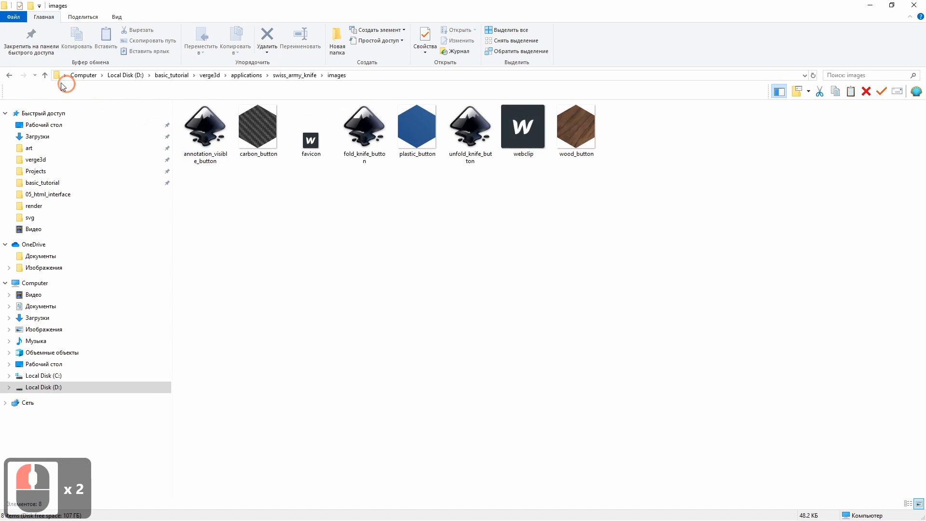
pyautogui.click(9, 75)
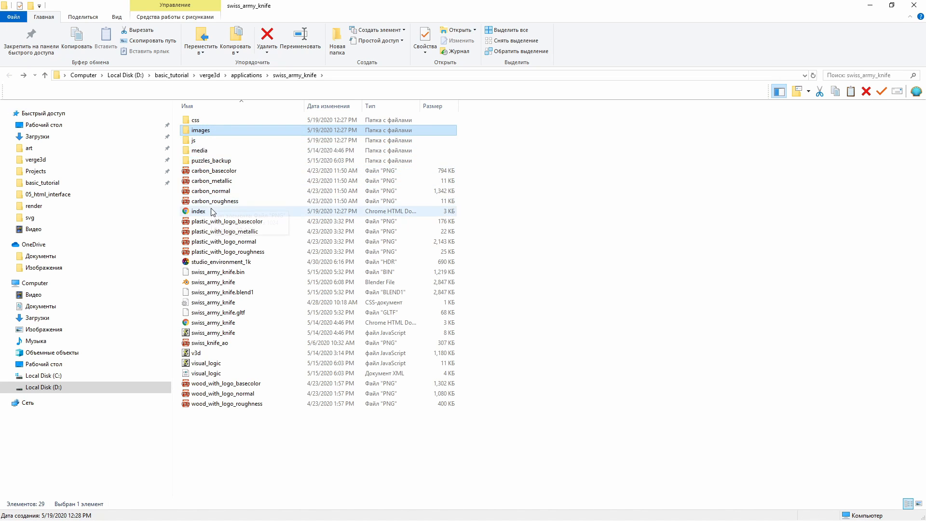
pyautogui.click(215, 213)
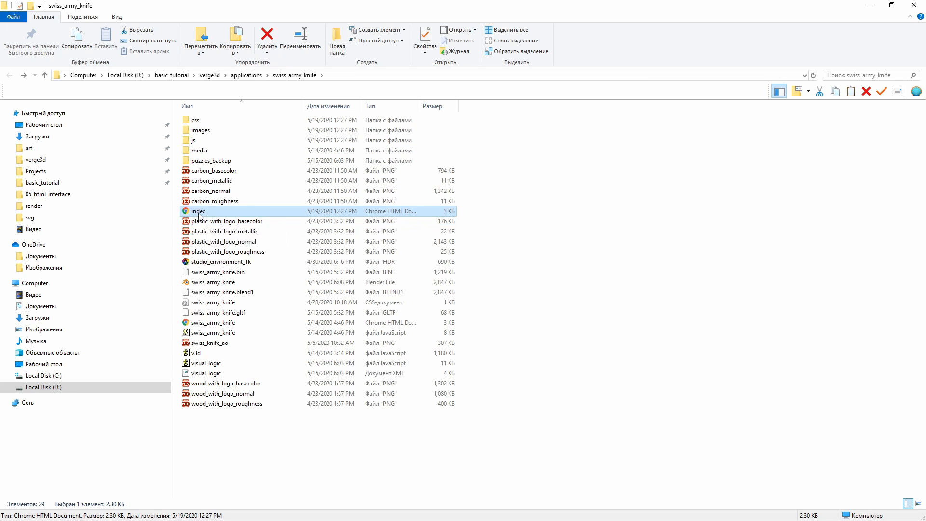
pyautogui.click(913, 7)
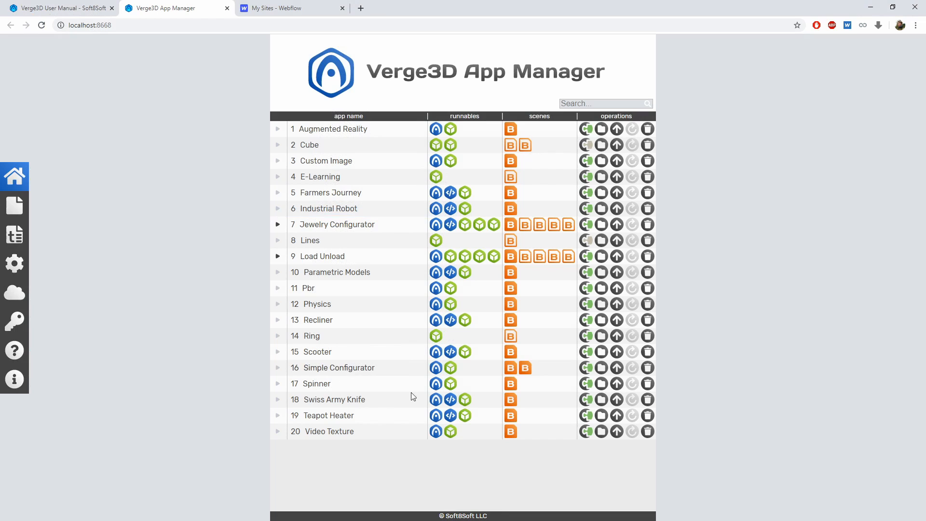
# Run the Swiss Army Knife app's index.html in a new tab and examine the Webflow button interface around the 3D knife
pyautogui.rightClick(434, 401)
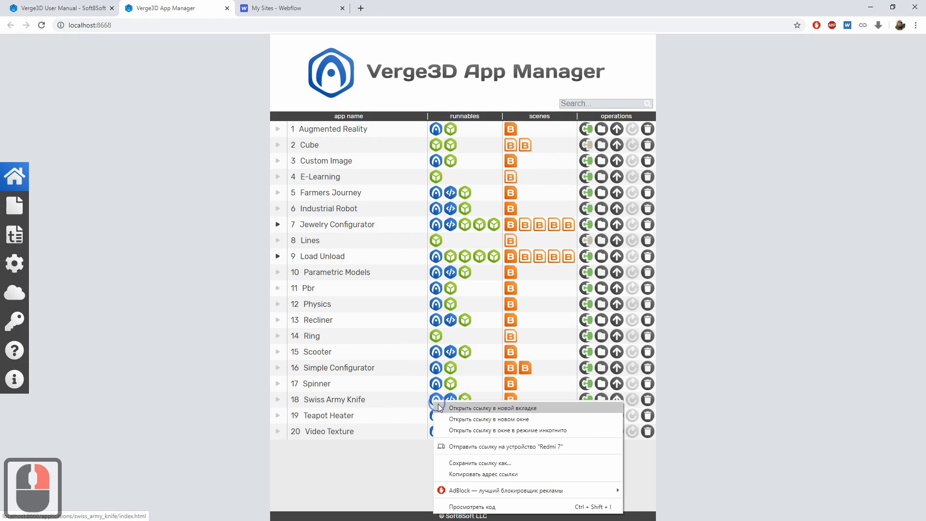
pyautogui.click(440, 408)
pyautogui.click(310, 6)
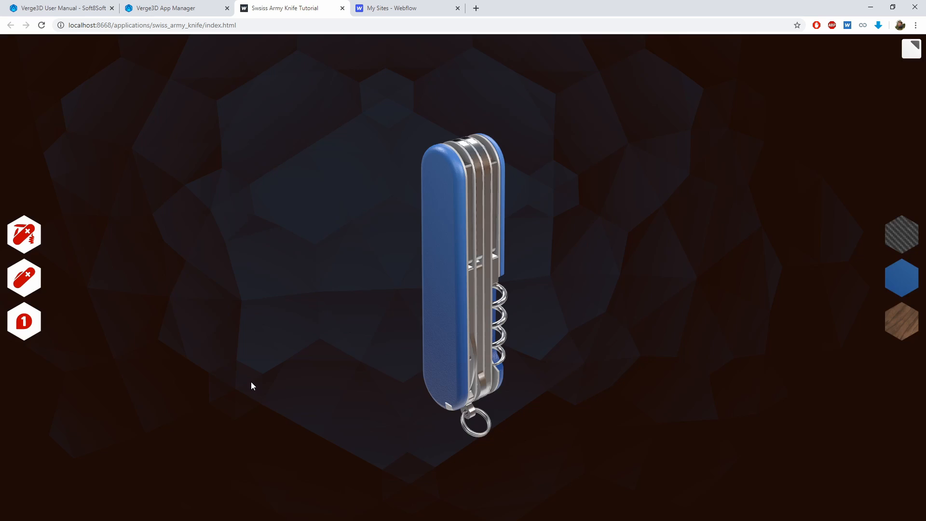
pyautogui.moveTo(267, 287); pyautogui.dragTo(487, 269)
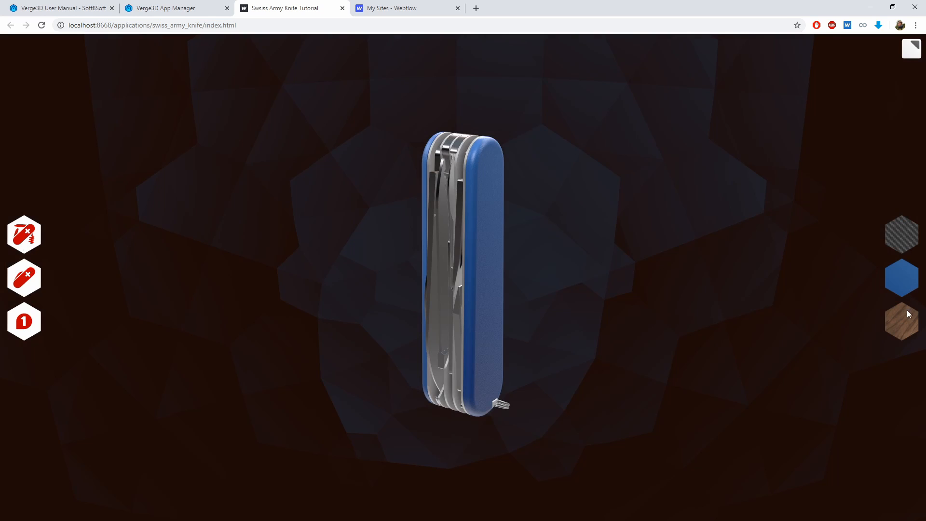
pyautogui.moveTo(364, 189); pyautogui.dragTo(484, 306)
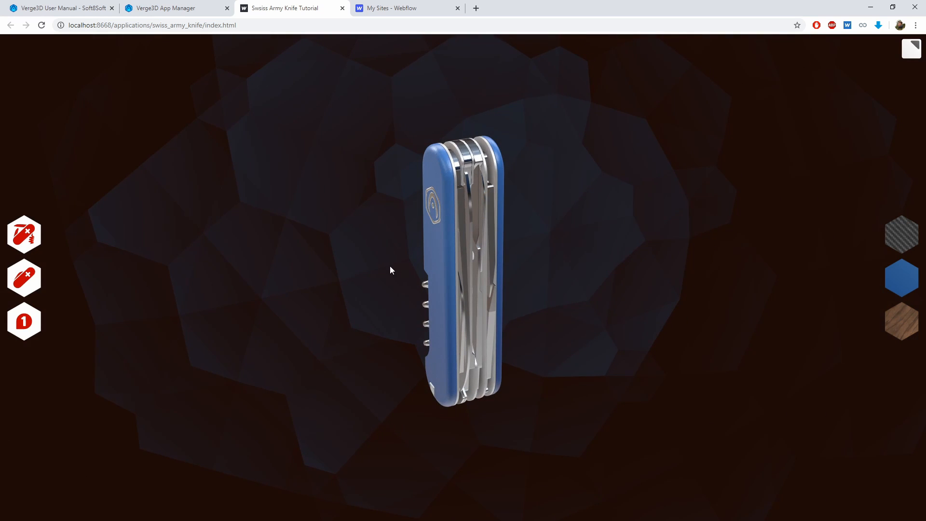
pyautogui.moveTo(368, 288); pyautogui.dragTo(311, 250)
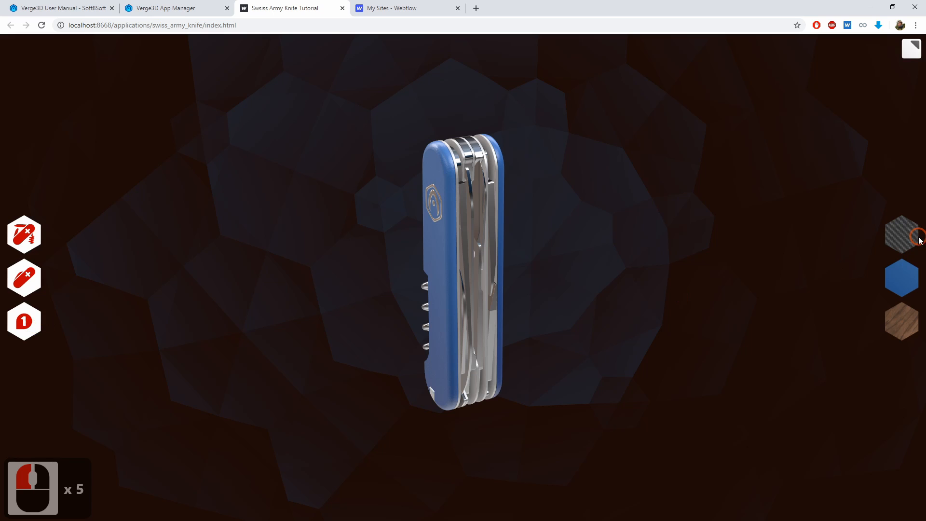
pyautogui.moveTo(328, 213); pyautogui.dragTo(384, 204)
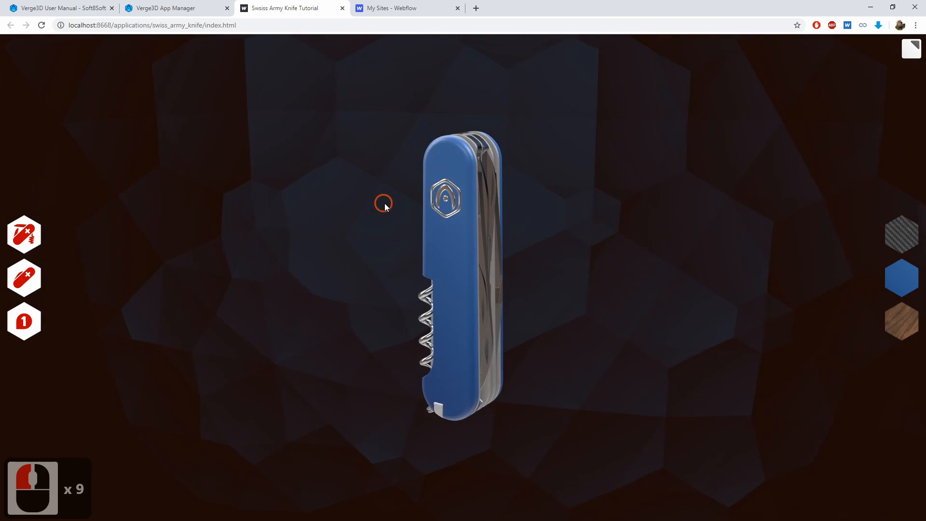